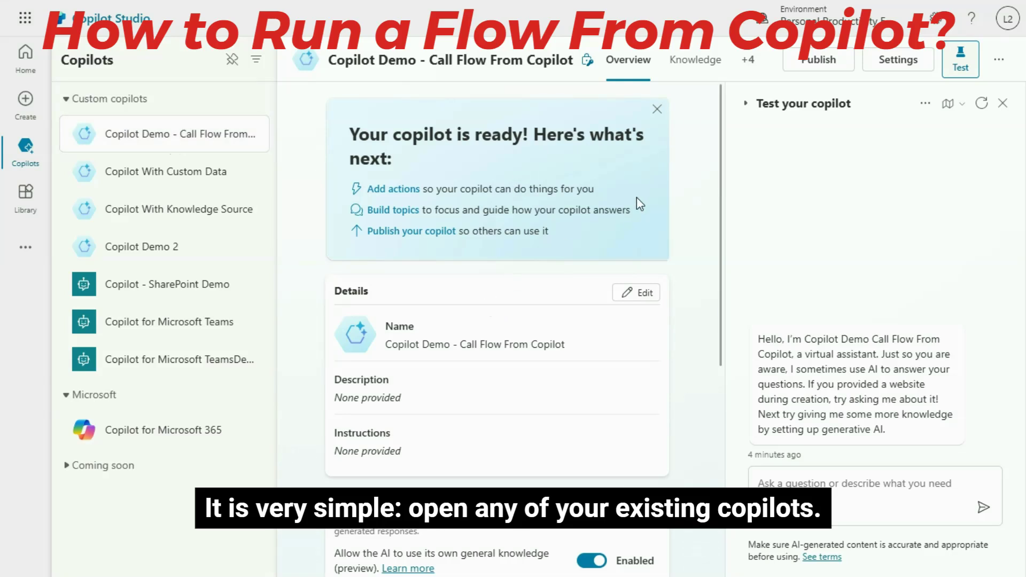
Add a new blank topic to the Copilot Demo - Call Flow From Copilot copilot.
{"action": "scroll", "coordinate": [594, 371], "scroll_direction": "down", "scroll_amount": 3}
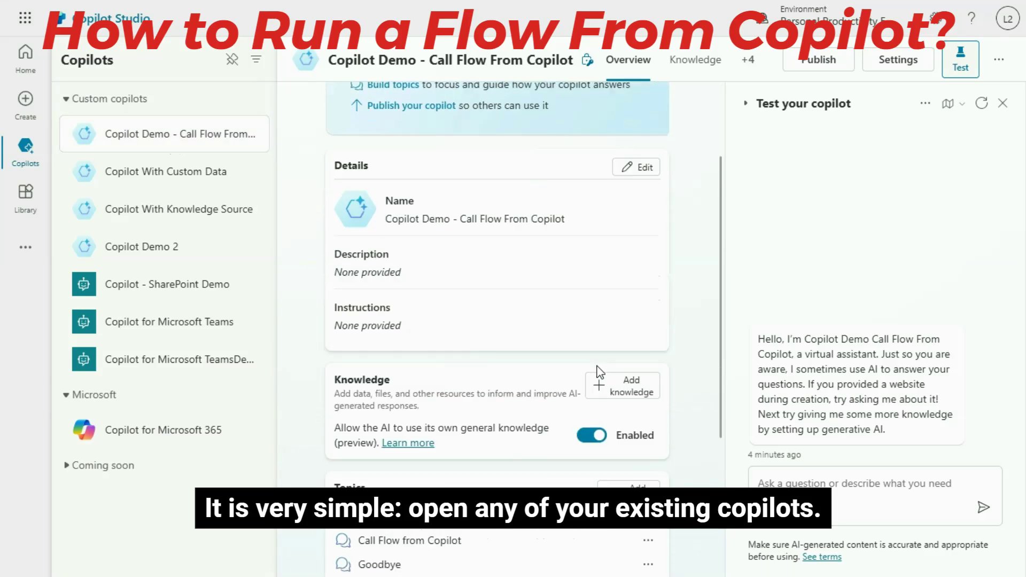
{"action": "scroll", "coordinate": [599, 372], "scroll_direction": "up", "scroll_amount": 3}
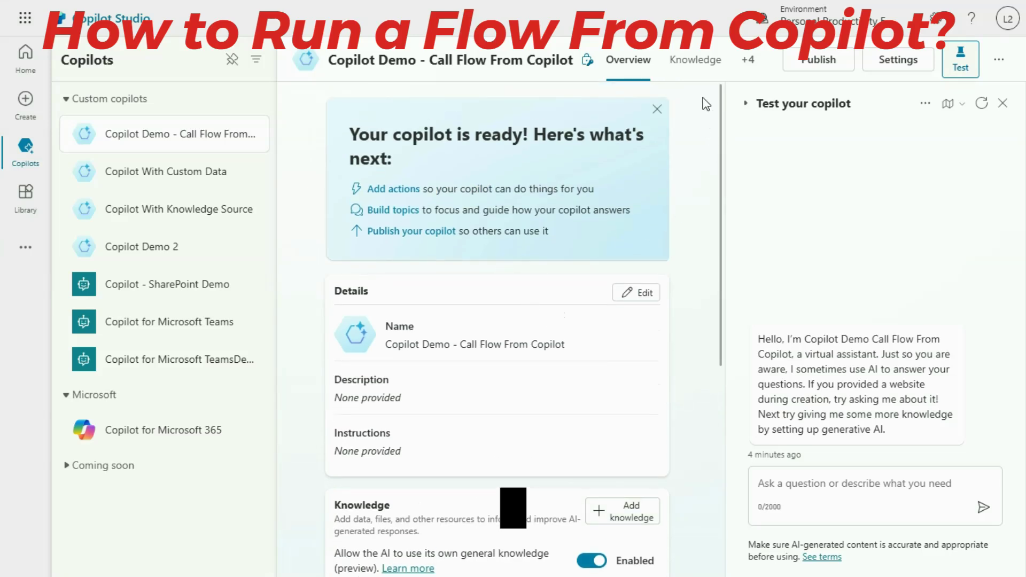
{"action": "left_click", "coordinate": [746, 61]}
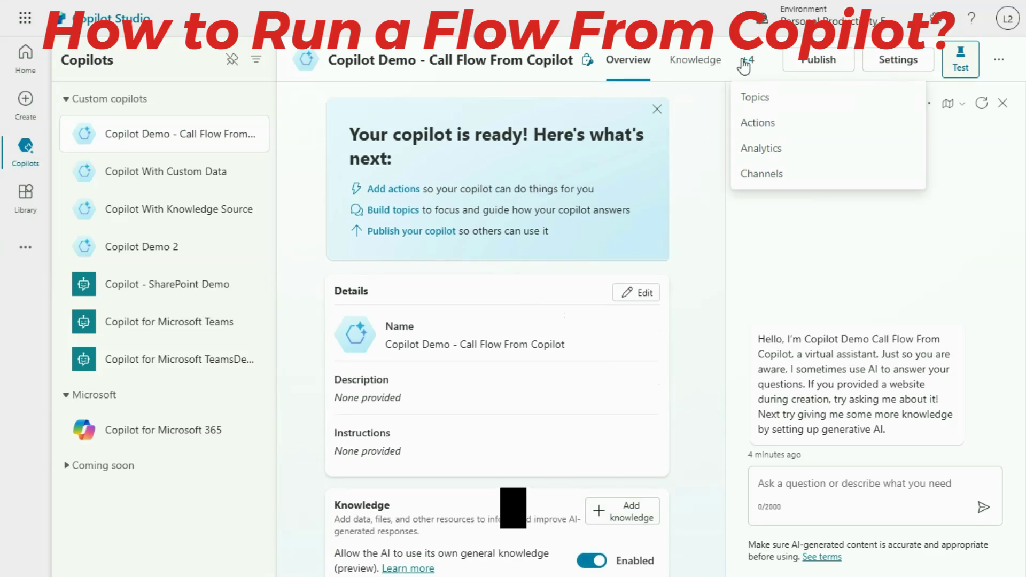
{"action": "left_click", "coordinate": [765, 103]}
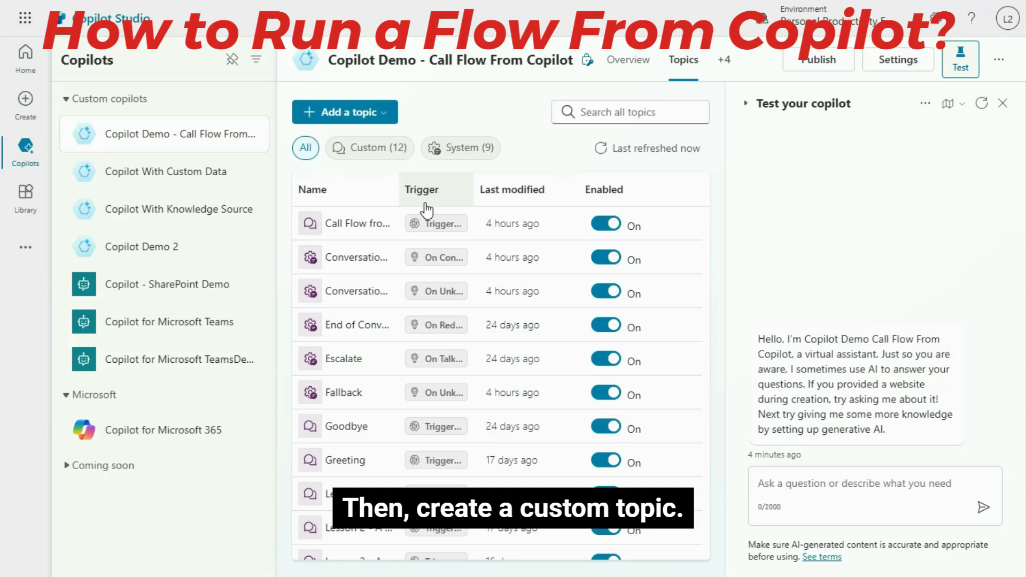
{"action": "left_click", "coordinate": [380, 116]}
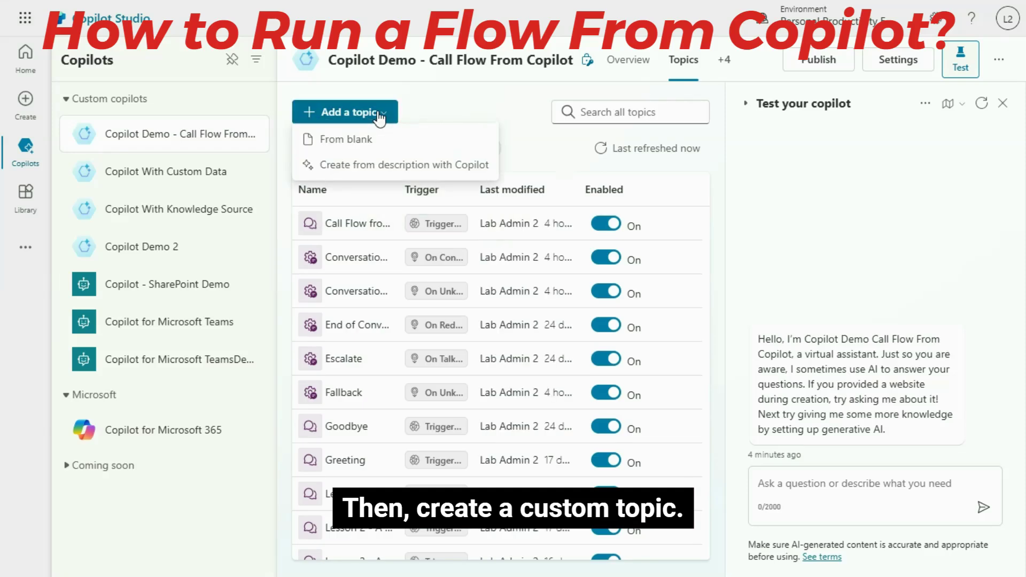
{"action": "left_click", "coordinate": [351, 142]}
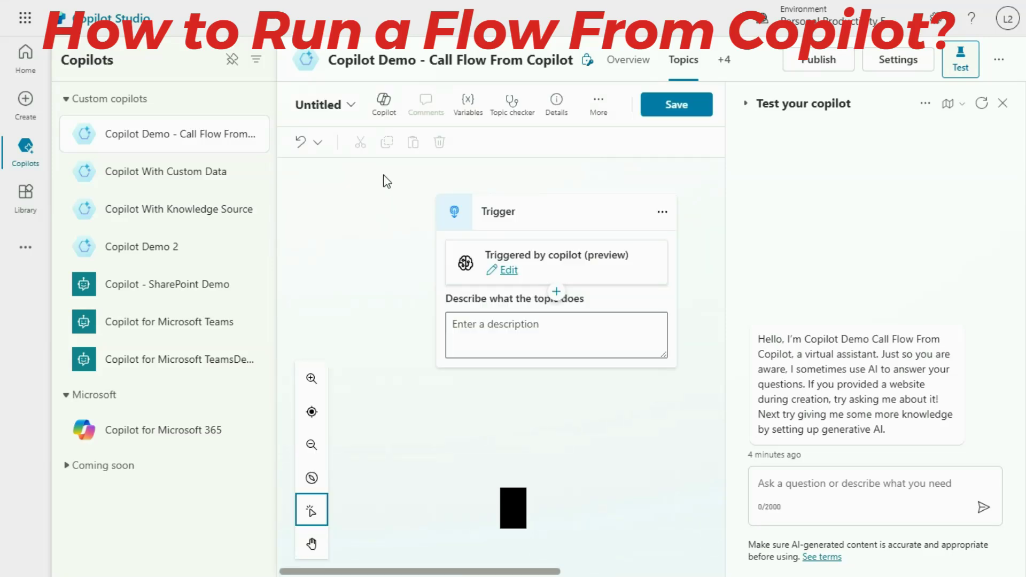
Name the untitled topic "Call Flow From Copilot Demo".
{"action": "left_click", "coordinate": [310, 105]}
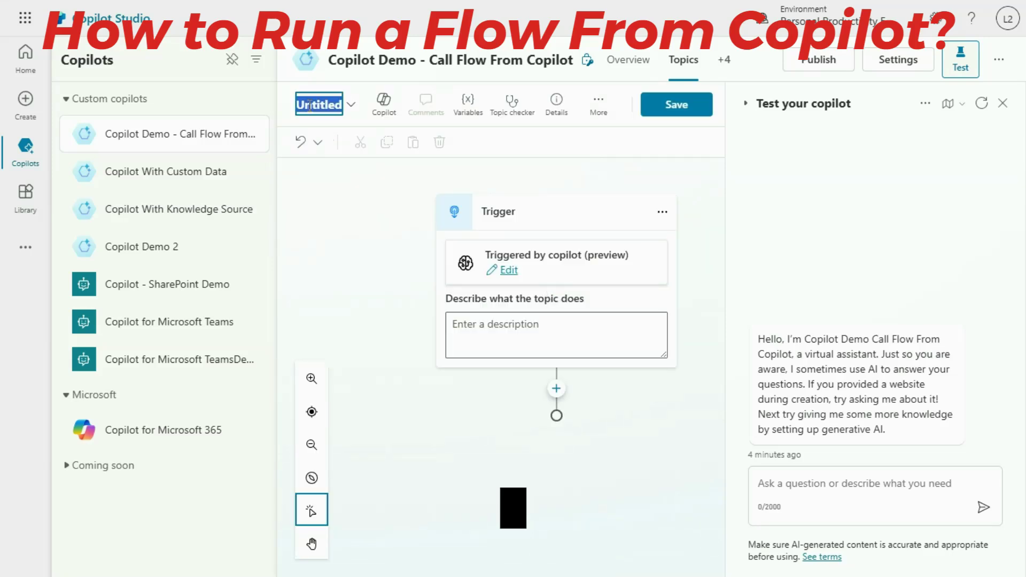
{"action": "type", "text": "C"}
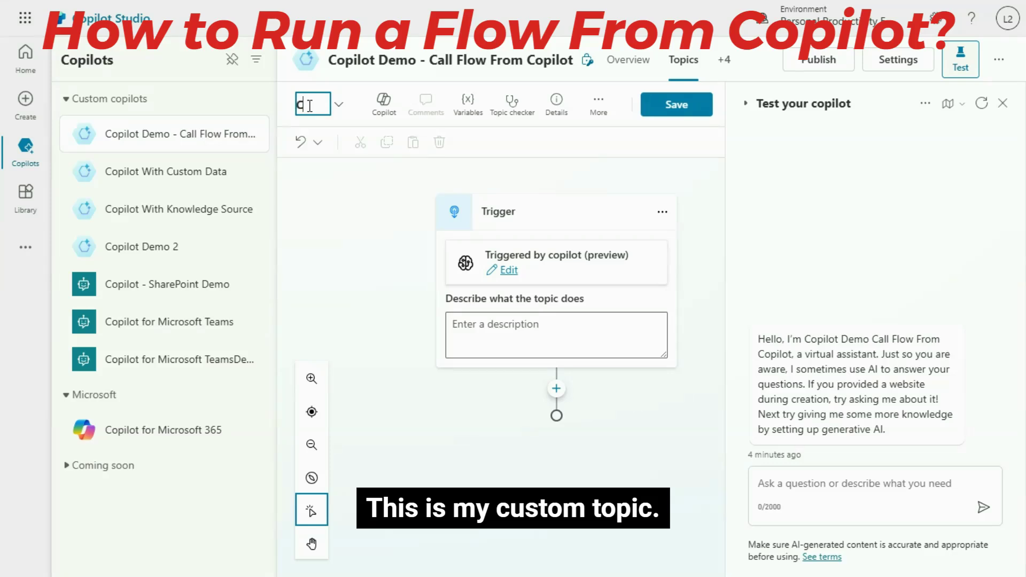
{"action": "type", "text": "al"}
{"action": "type", "text": "l Flow"}
{"action": "type", "text": " F"}
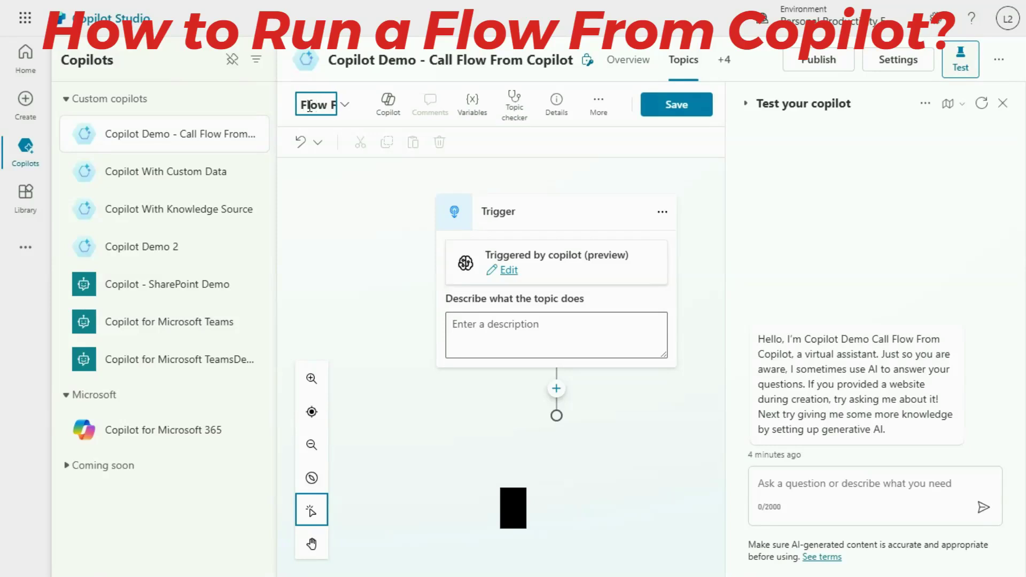
{"action": "type", "text": "rom Copilot"}
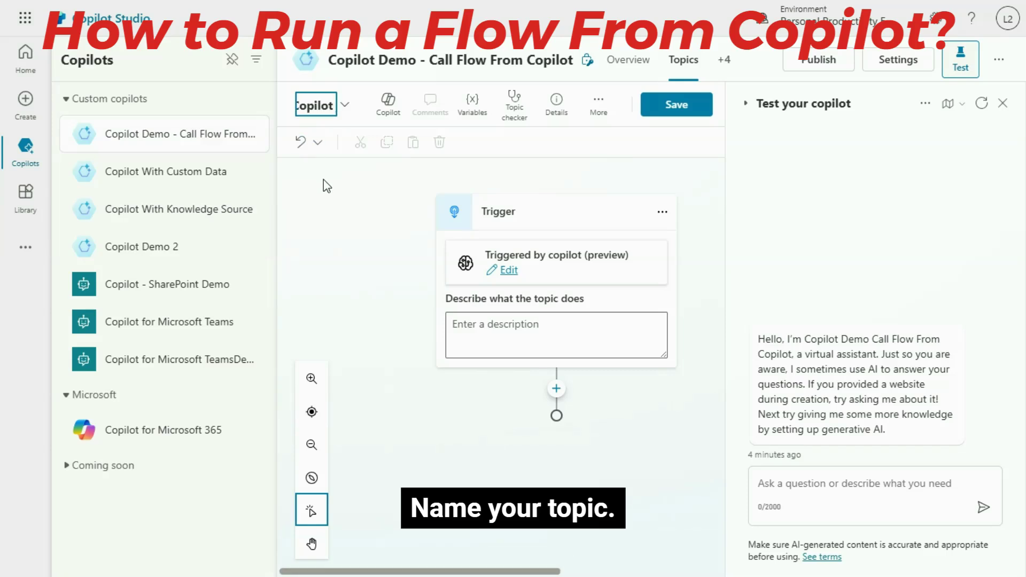
{"action": "type", "text": " Demo"}
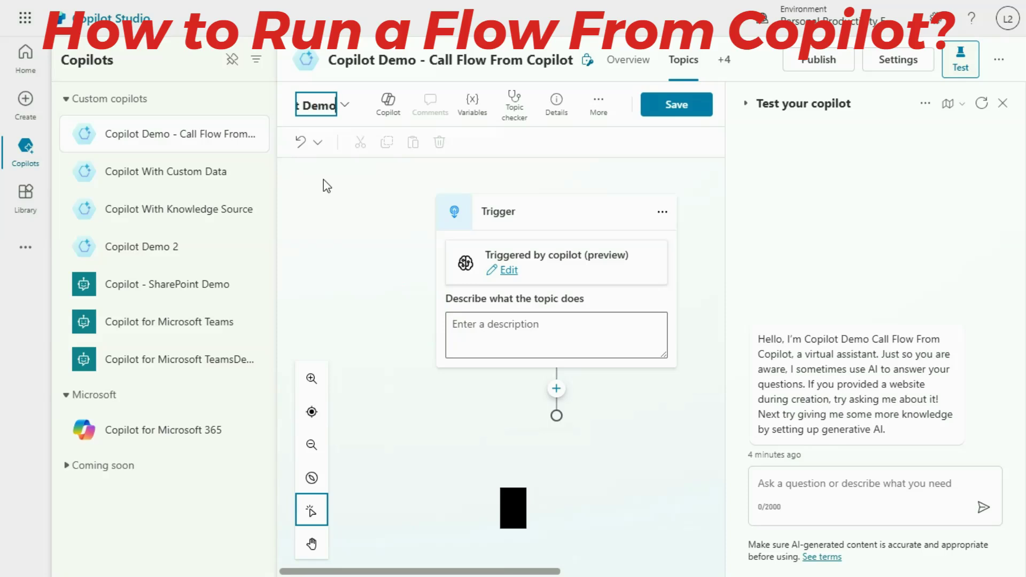
{"action": "left_click", "coordinate": [344, 203]}
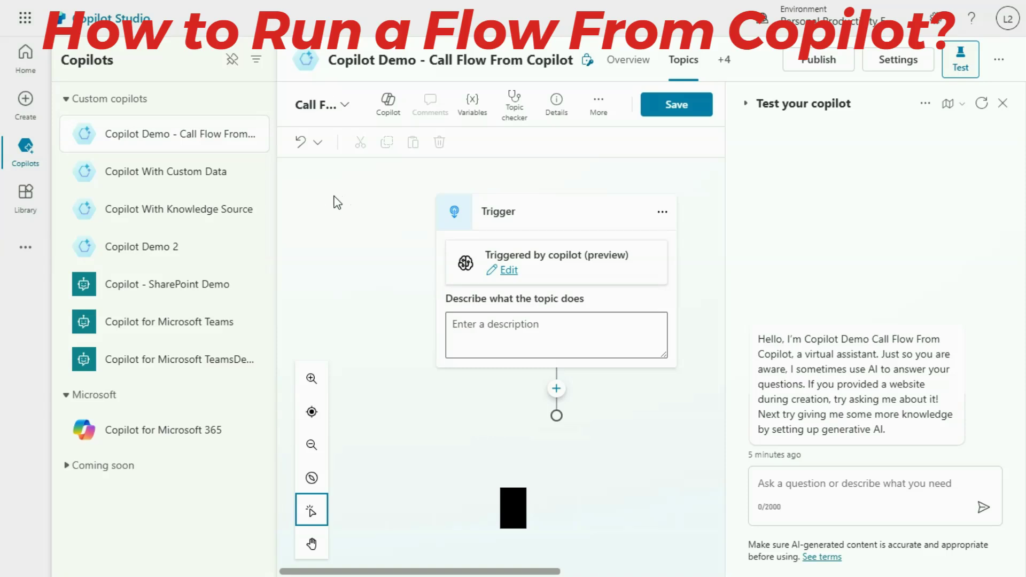
Describe what the topic does in its trigger as "Call Power Automate flow from Copilot.".
{"action": "left_click", "coordinate": [490, 327]}
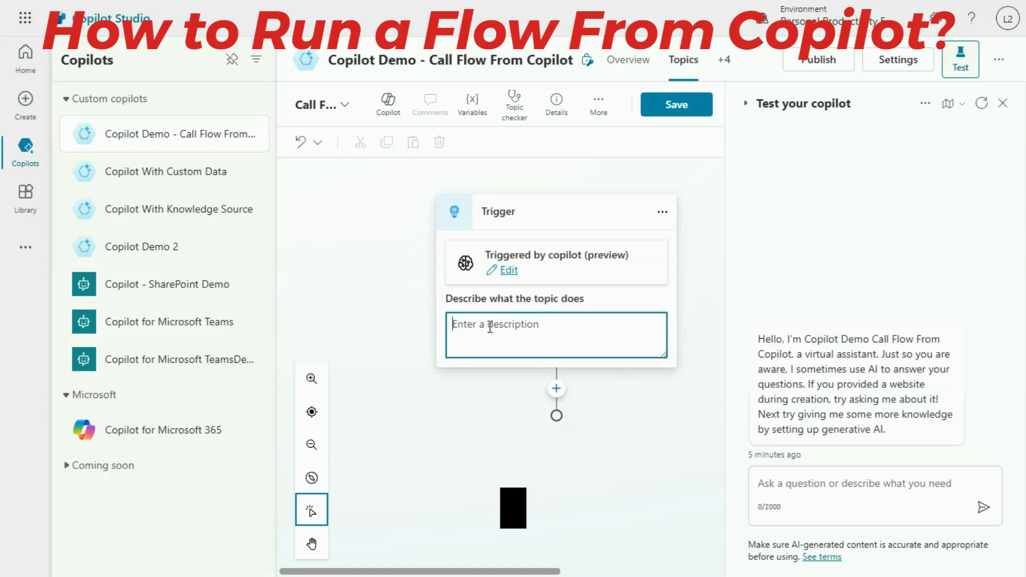
{"action": "type", "text": "Ca"}
{"action": "type", "text": "ll flow"}
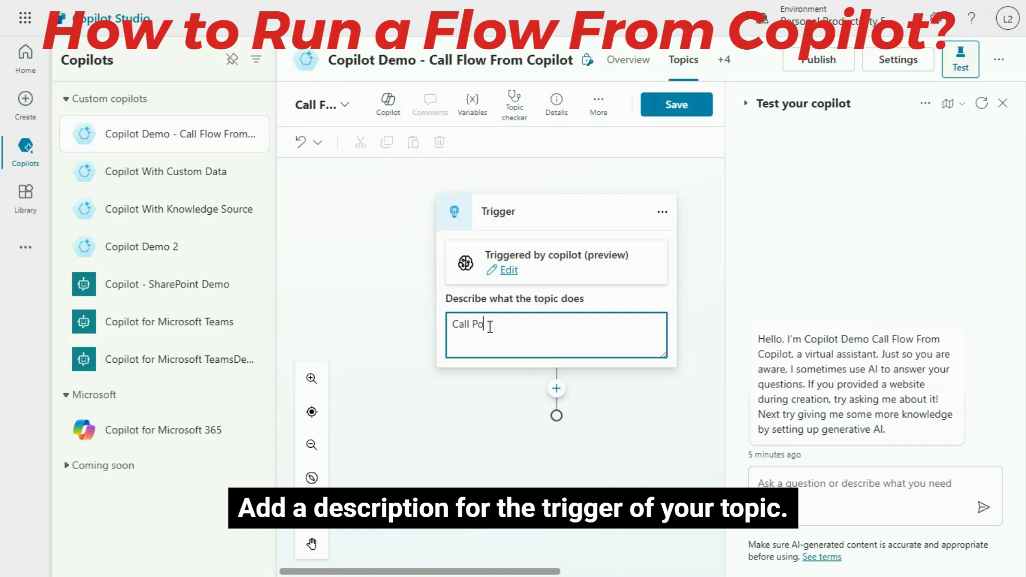
{"action": "type", "text": "er"}
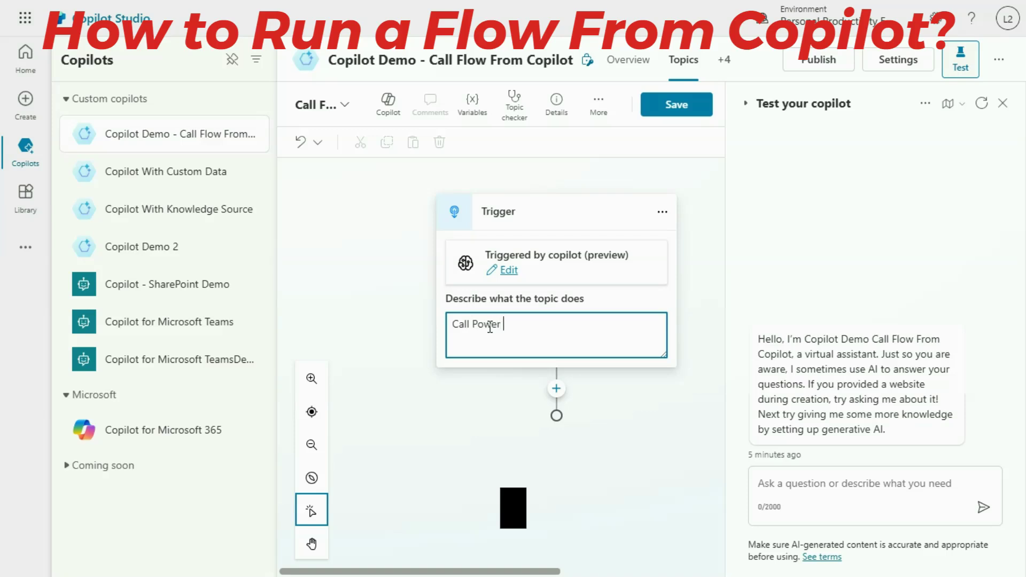
{"action": "type", "text": " Automate flow from C"}
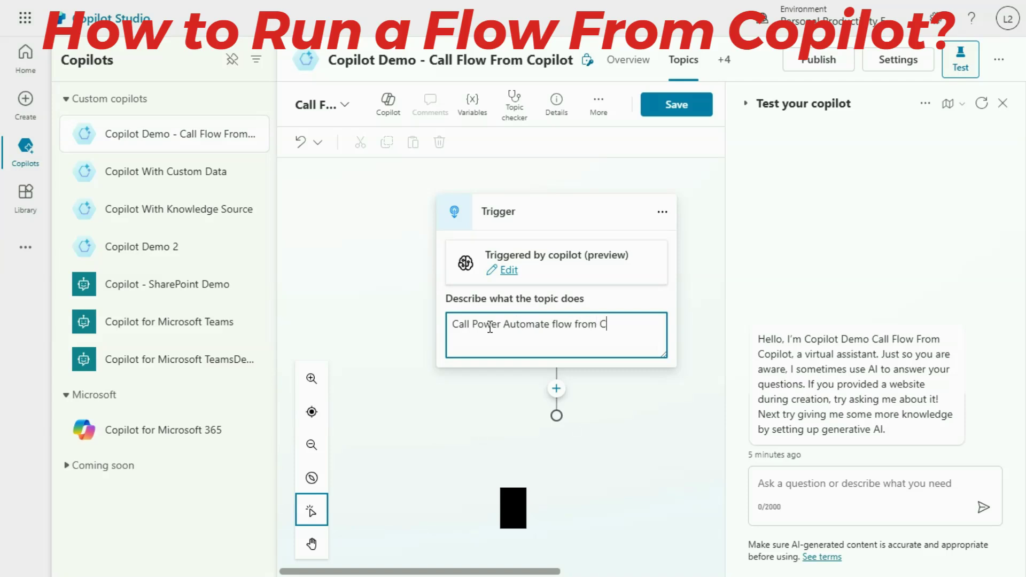
{"action": "type", "text": "opilot."}
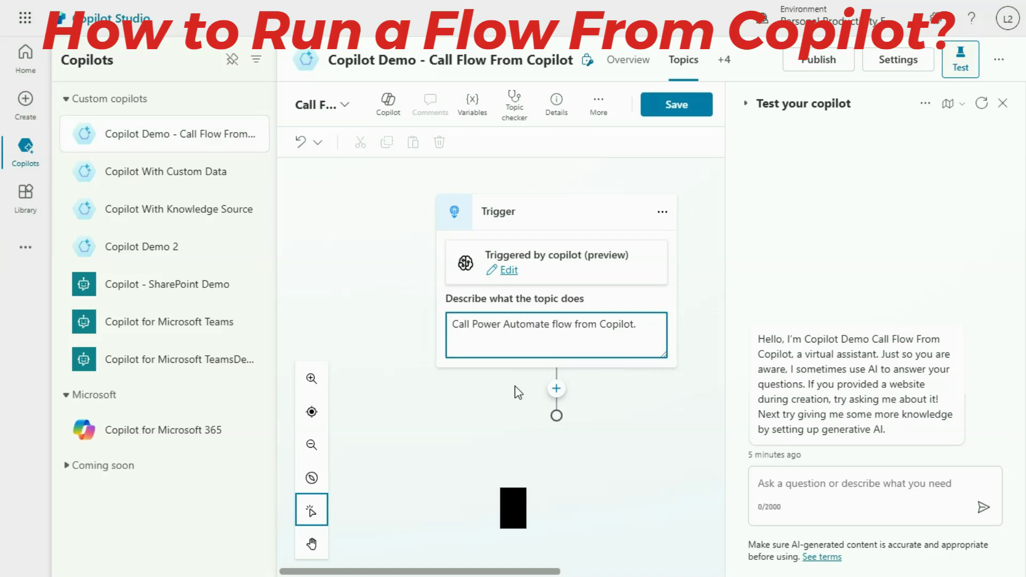
{"action": "left_click", "coordinate": [480, 390]}
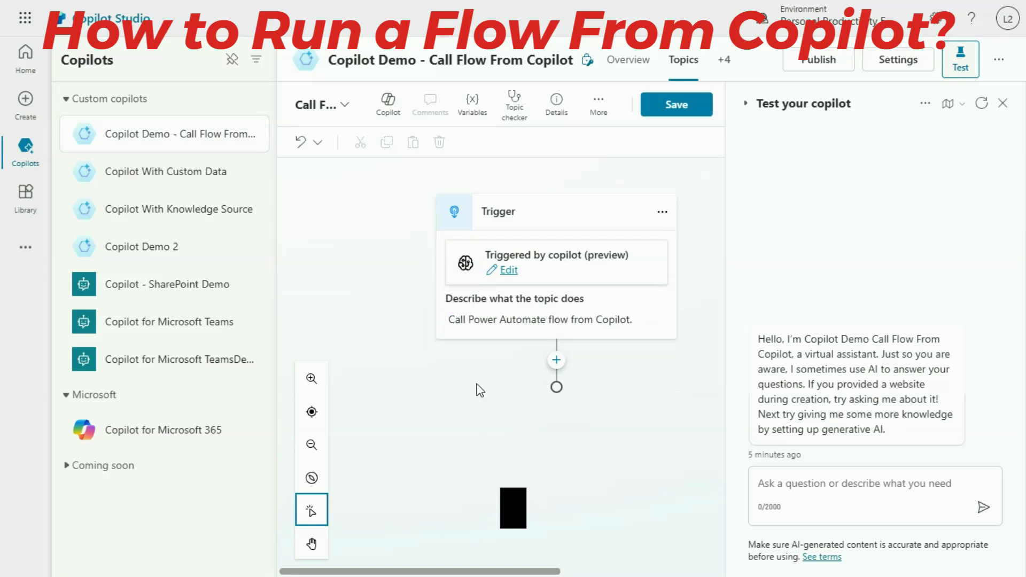
Below the topic's trigger, call an action that creates a new flow in Power Automate.
{"action": "left_click", "coordinate": [556, 362]}
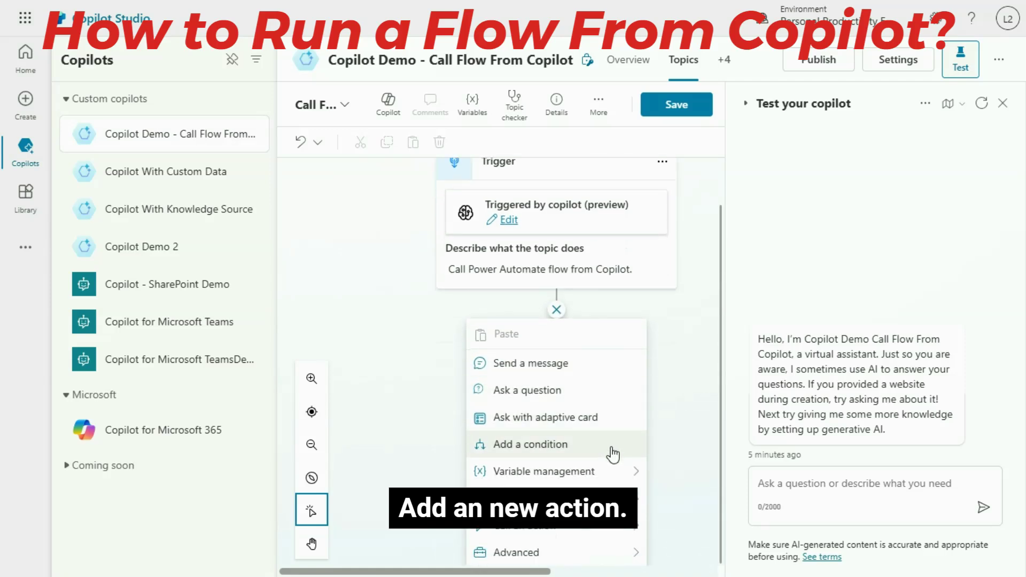
{"action": "mouse_move", "coordinate": [631, 475]}
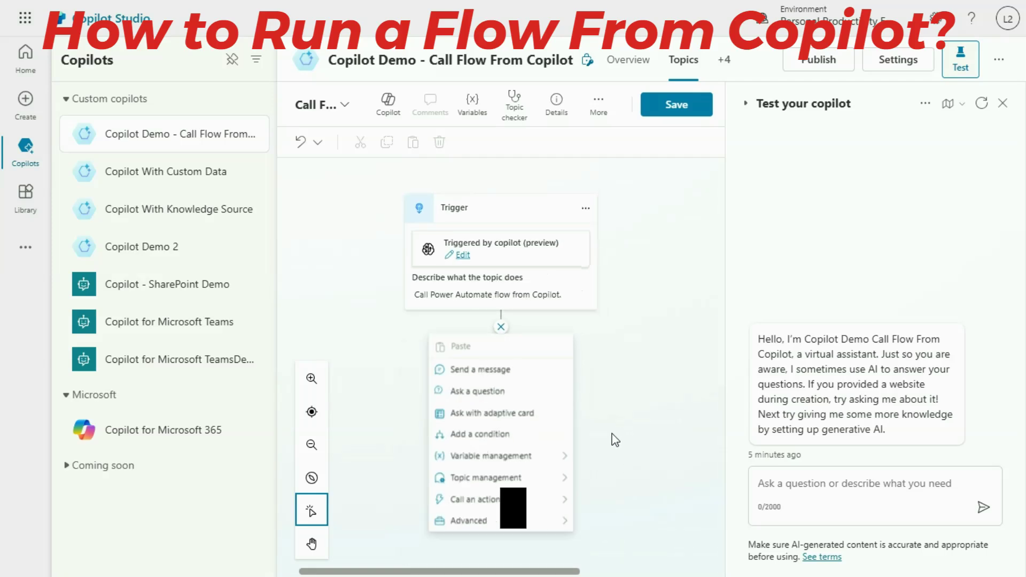
{"action": "left_click", "coordinate": [550, 532]}
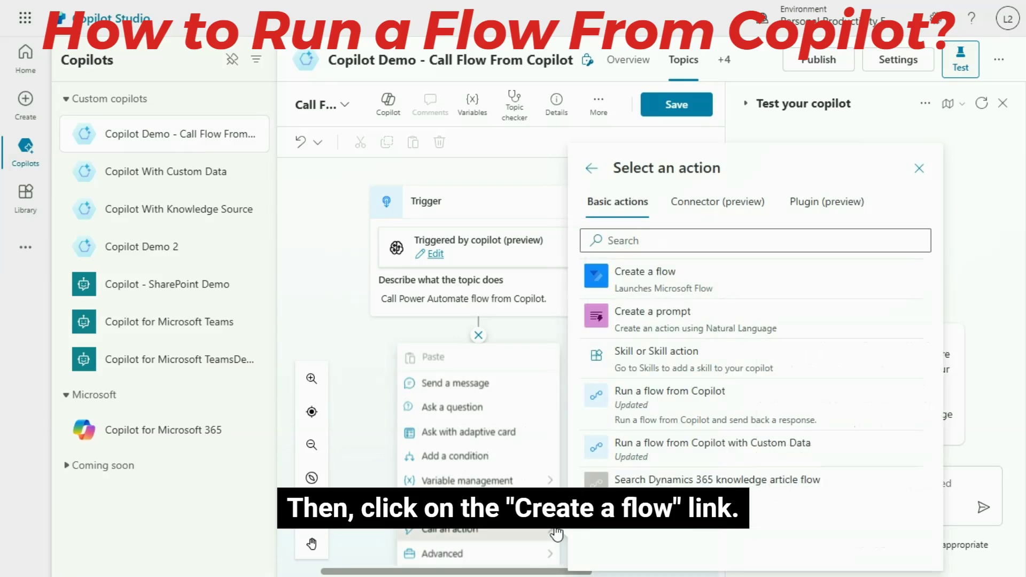
{"action": "left_click", "coordinate": [661, 281]}
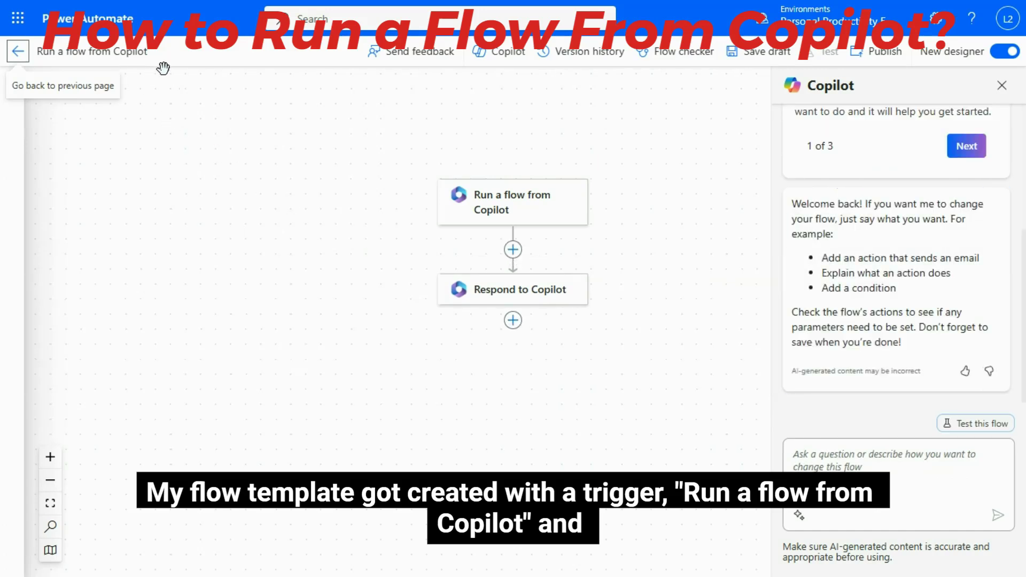
Rename the flow as "Run a flow from Copilot demo 2".
{"action": "left_click", "coordinate": [140, 52]}
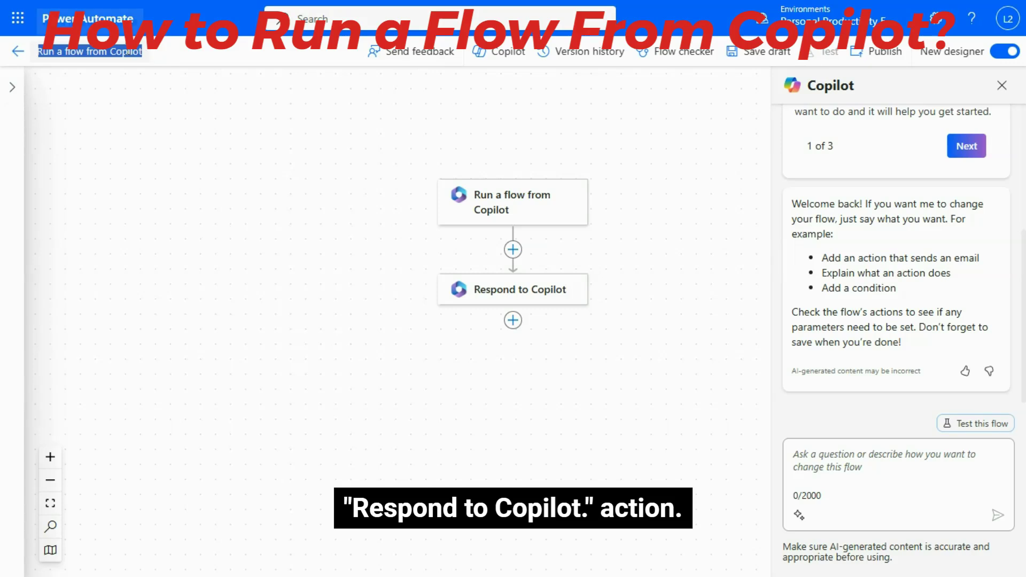
{"action": "left_click", "coordinate": [138, 51]}
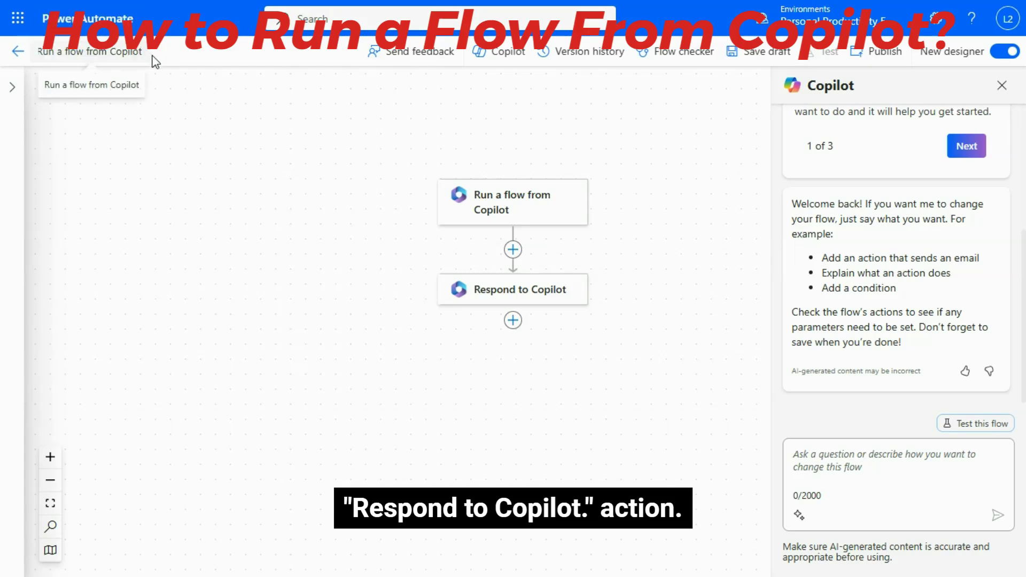
{"action": "type", "text": "demo 2"}
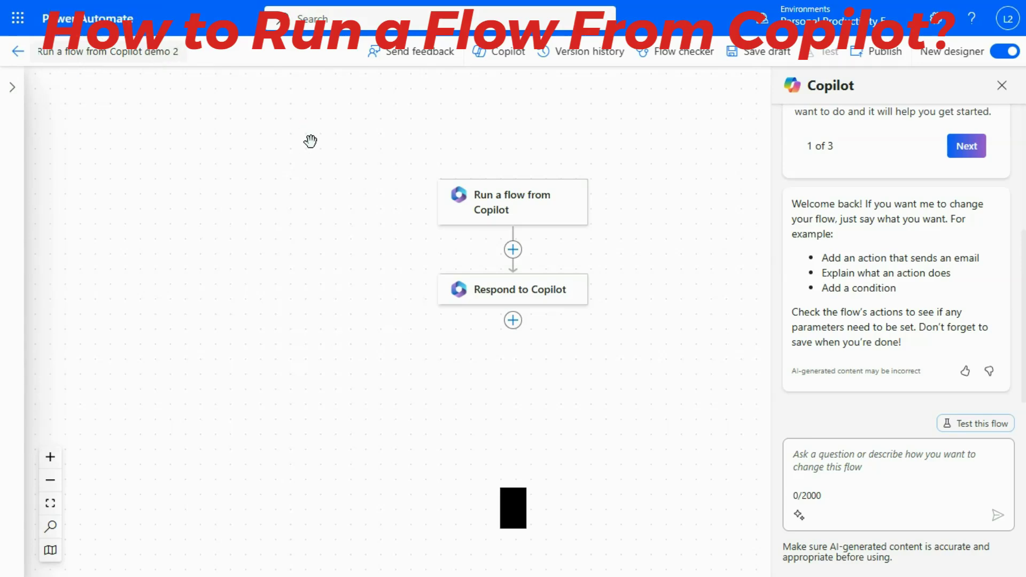
{"action": "left_click", "coordinate": [310, 141]}
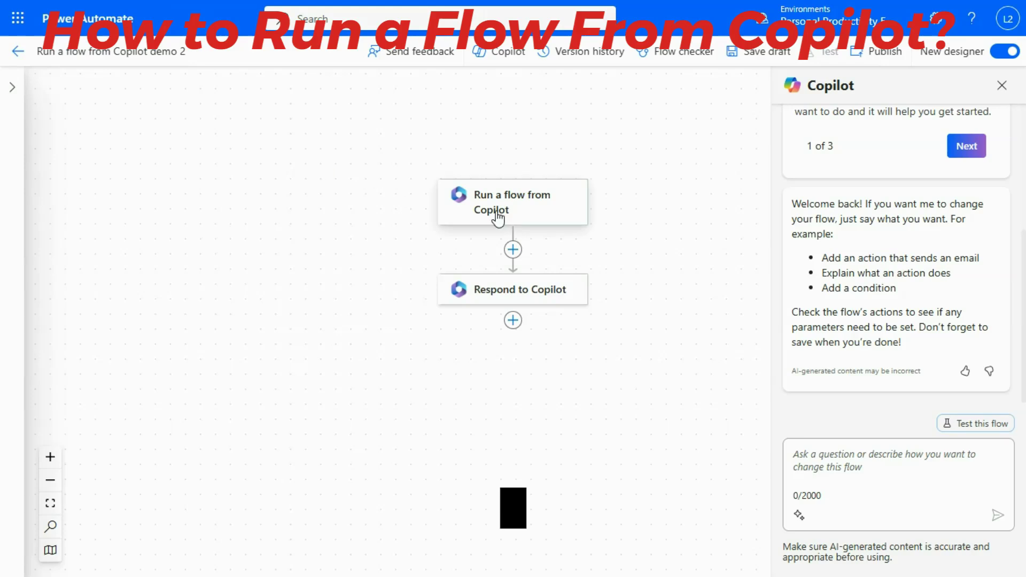
Add a text input to the flow's Run a flow from Copilot trigger.
{"action": "left_click", "coordinate": [512, 201]}
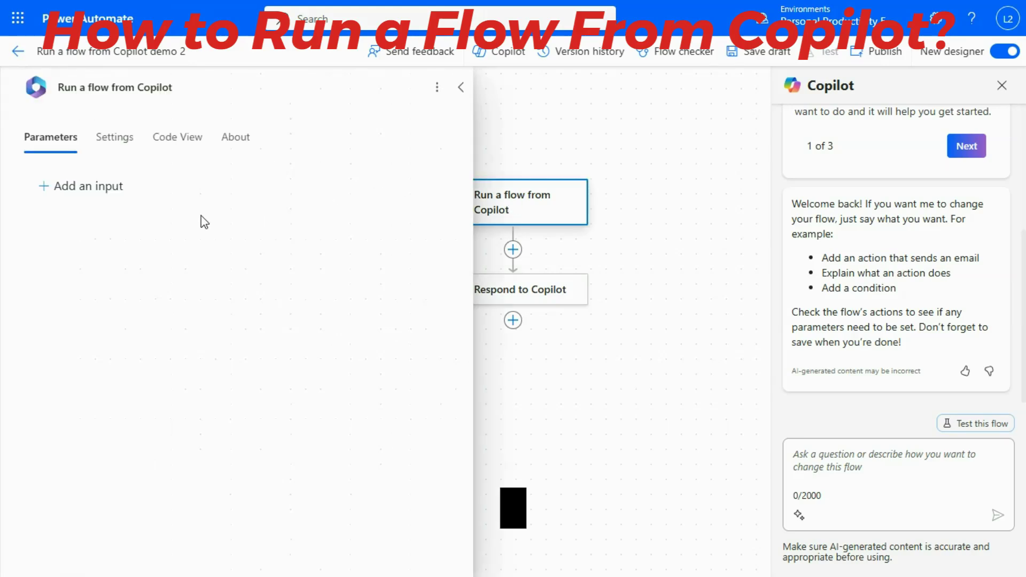
{"action": "left_click", "coordinate": [111, 187]}
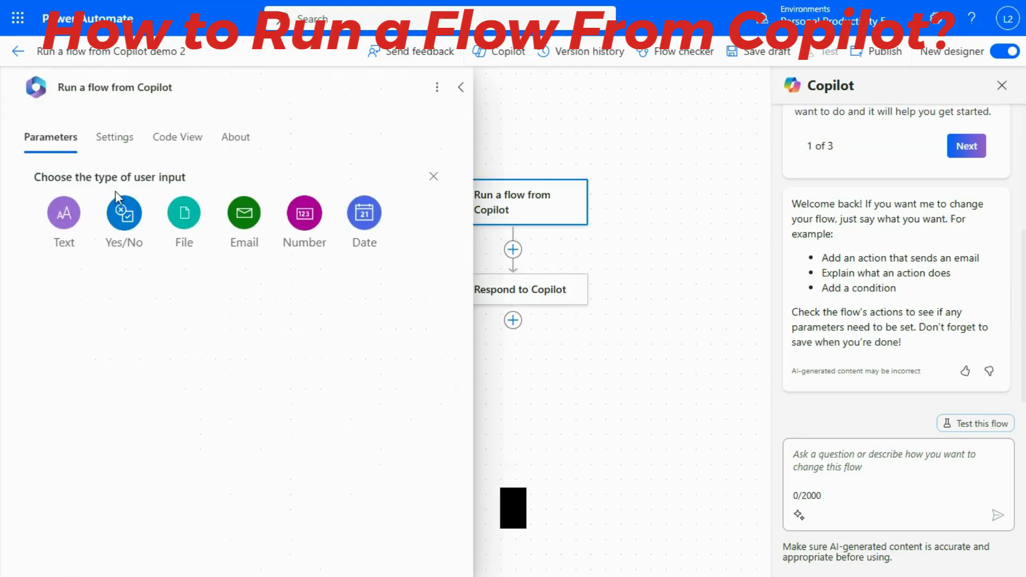
{"action": "left_click", "coordinate": [67, 221]}
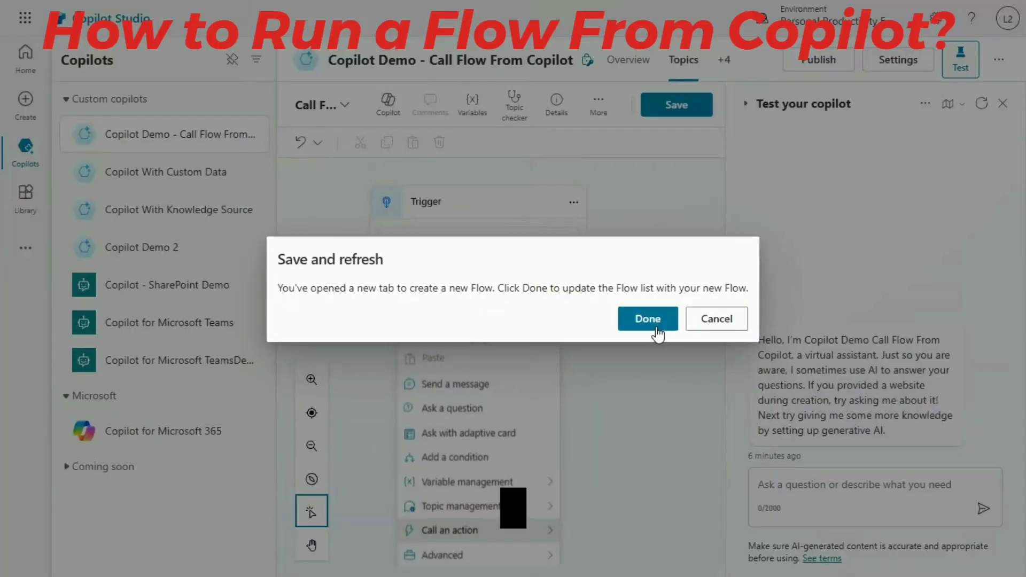
{"action": "left_click", "coordinate": [648, 319]}
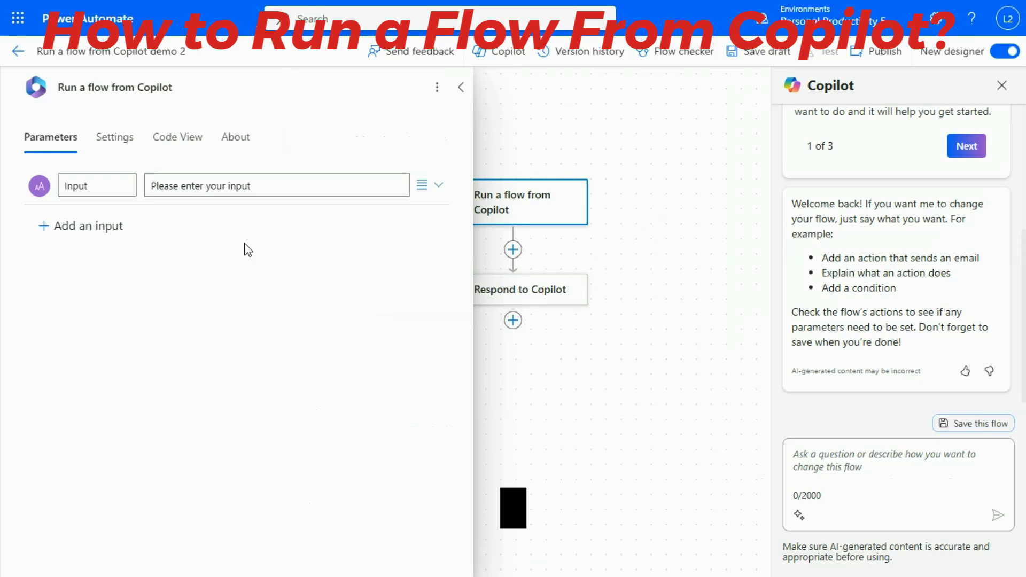
Rename the trigger's text input to "SampleInput", keeping its default prompt text.
{"action": "left_click", "coordinate": [70, 186]}
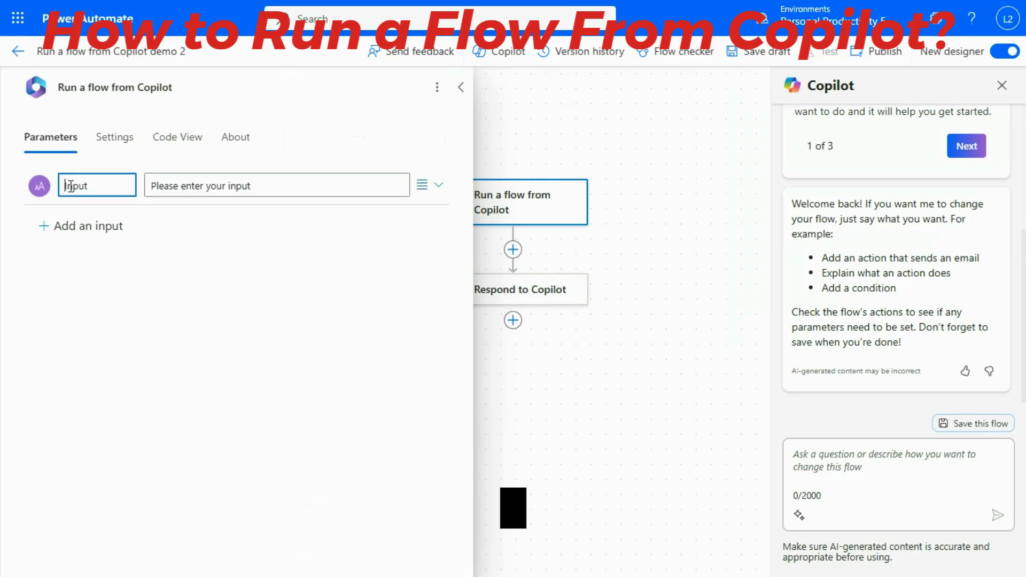
{"action": "type", "text": "Saimple"}
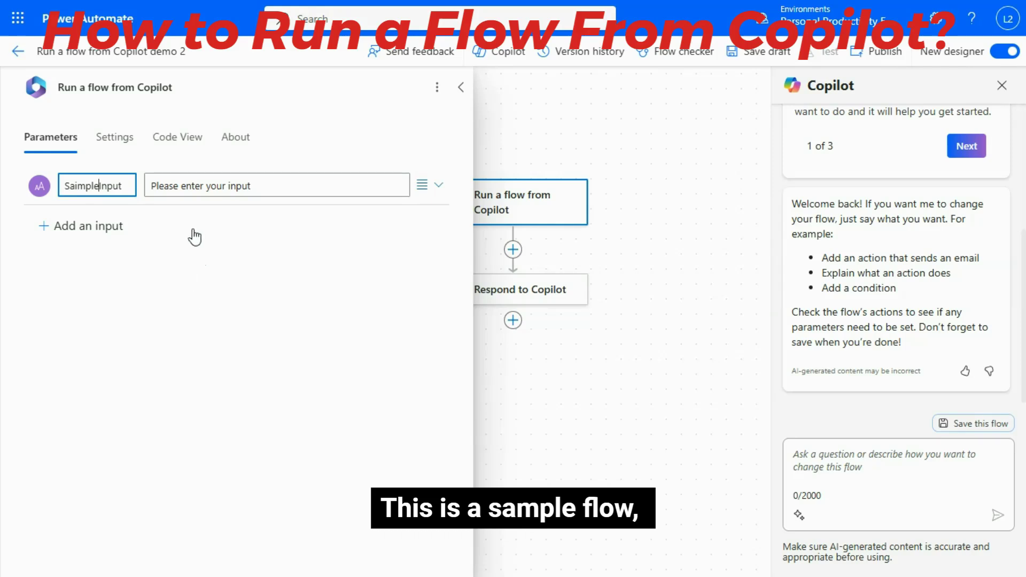
{"action": "left_click", "coordinate": [192, 188]}
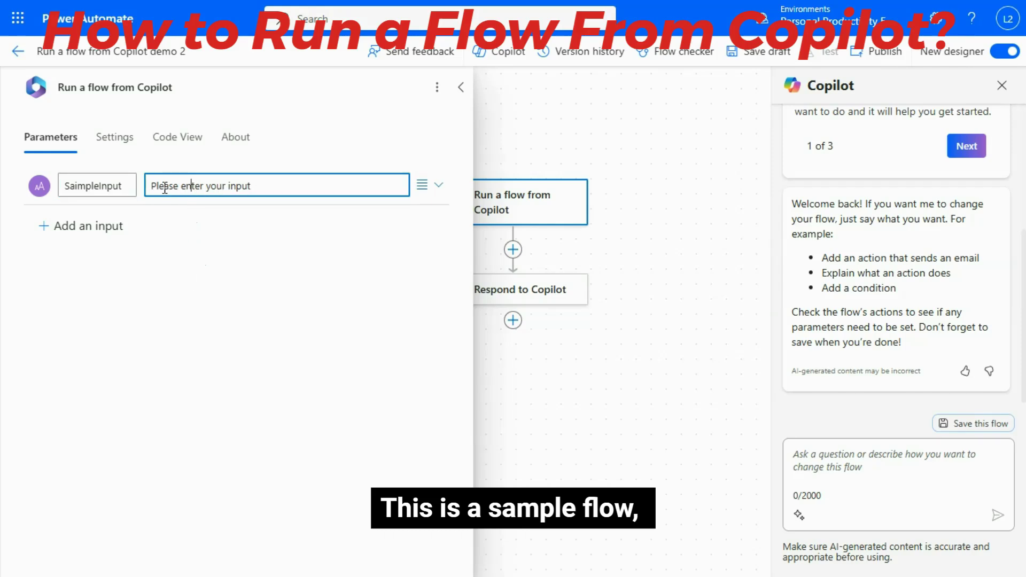
{"action": "left_click", "coordinate": [95, 185]}
{"action": "key", "text": "BackSpace"}
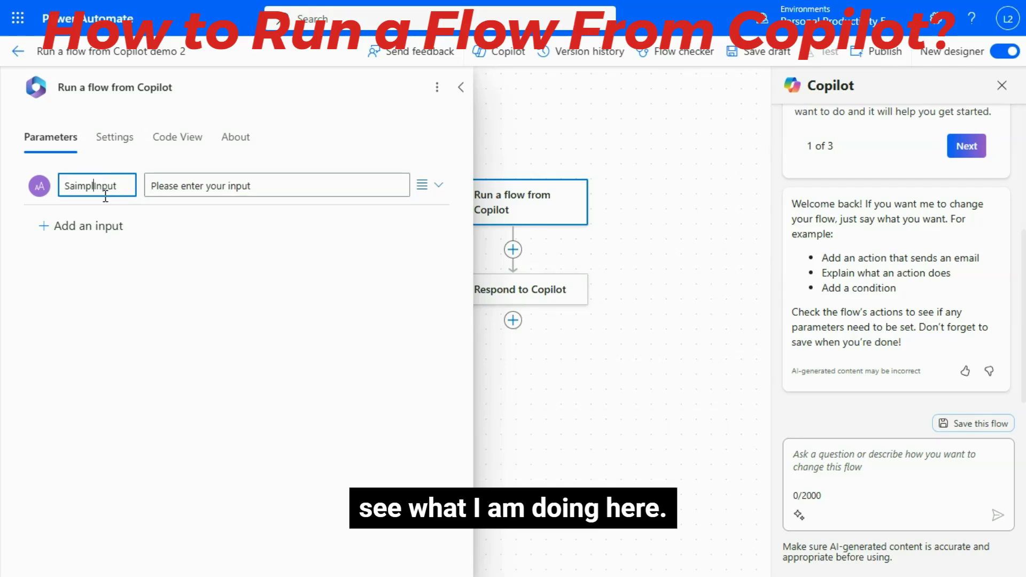
{"action": "key", "text": "BackSpace"}
{"action": "key", "text": "BackSpace"}
{"action": "key", "text": "BackSpace"}
{"action": "key", "text": "BackSpace"}
{"action": "key", "text": "BackSpace"}
{"action": "key", "text": "BackSpace"}
{"action": "type", "text": "Sample"}
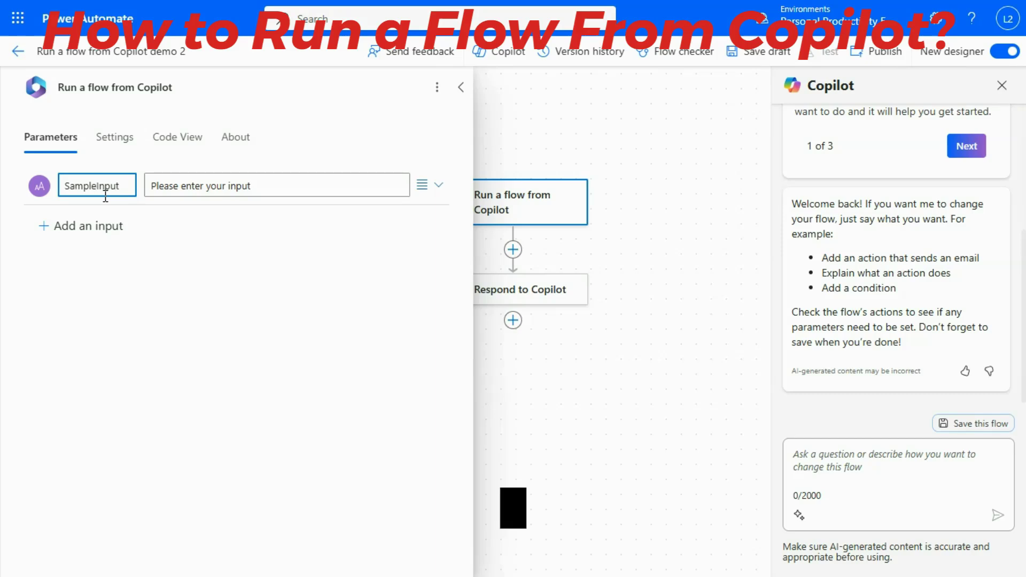
Replace the prompt text of the trigger's SampleInput with "Sample input text.".
{"action": "left_click", "coordinate": [176, 185]}
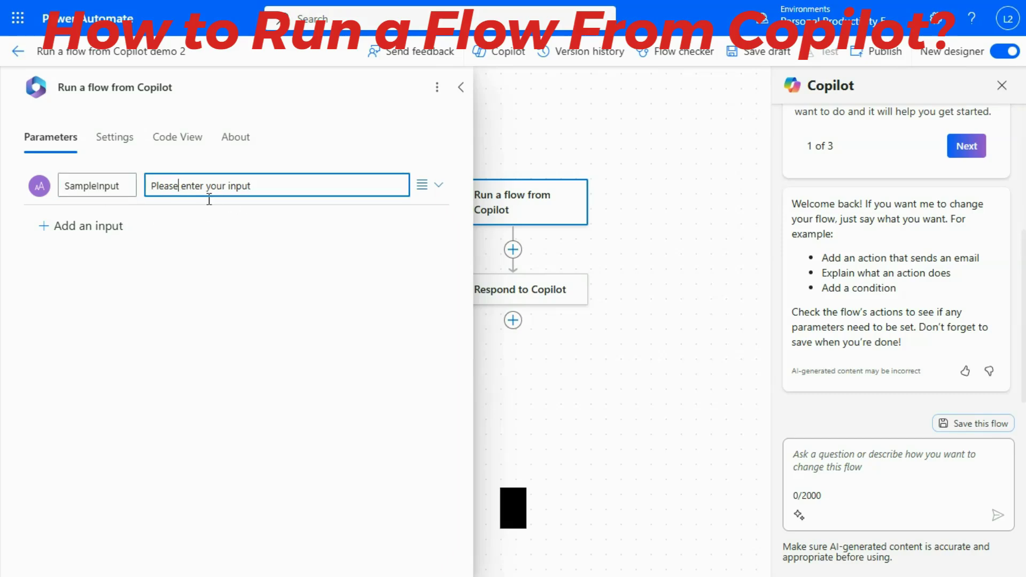
{"action": "left_click_drag", "start_coordinate": [251, 187], "coordinate": [148, 186]}
{"action": "type", "text": "This"}
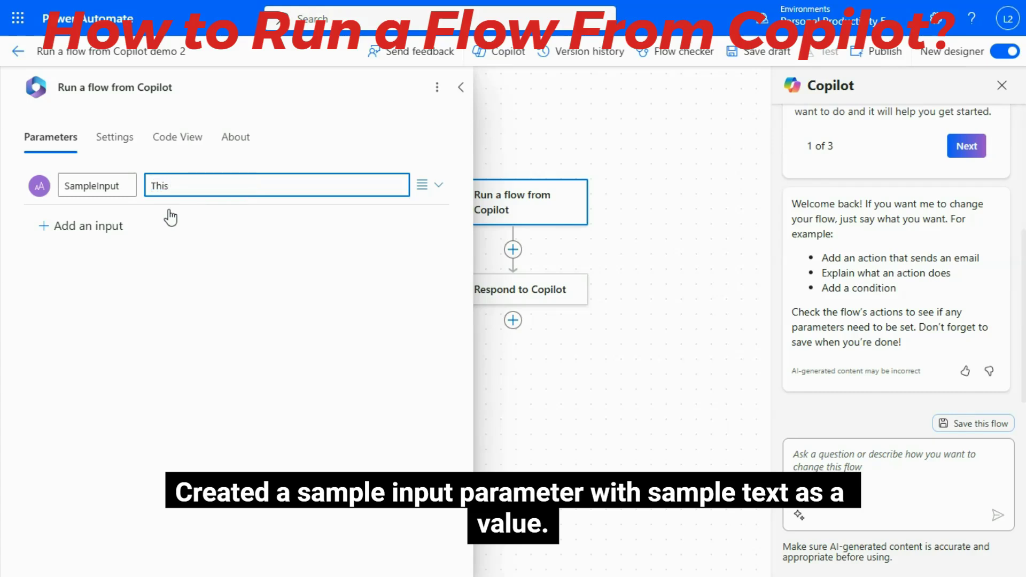
{"action": "key", "text": "BackSpace"}
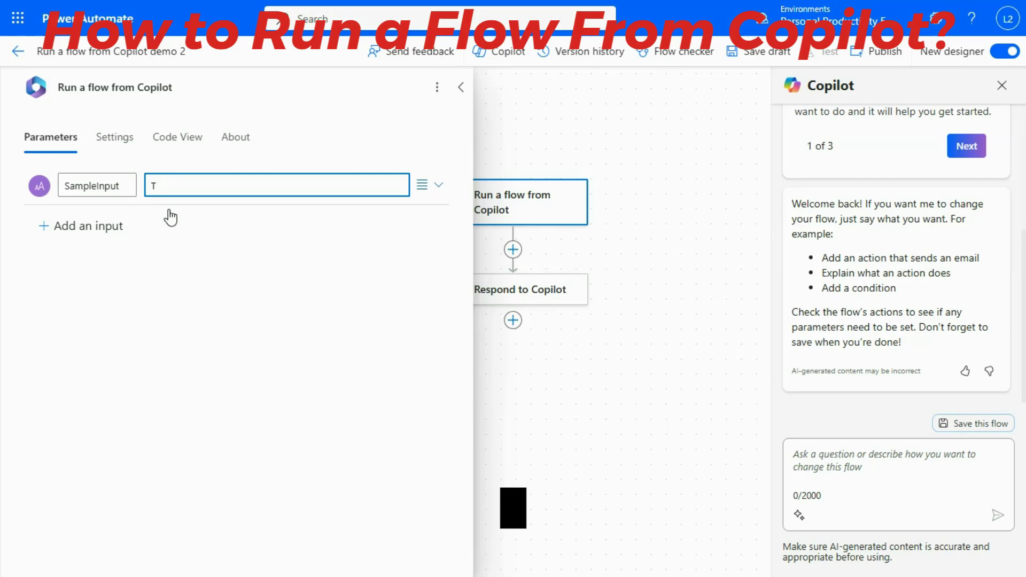
{"action": "type", "text": "Sample input tex"}
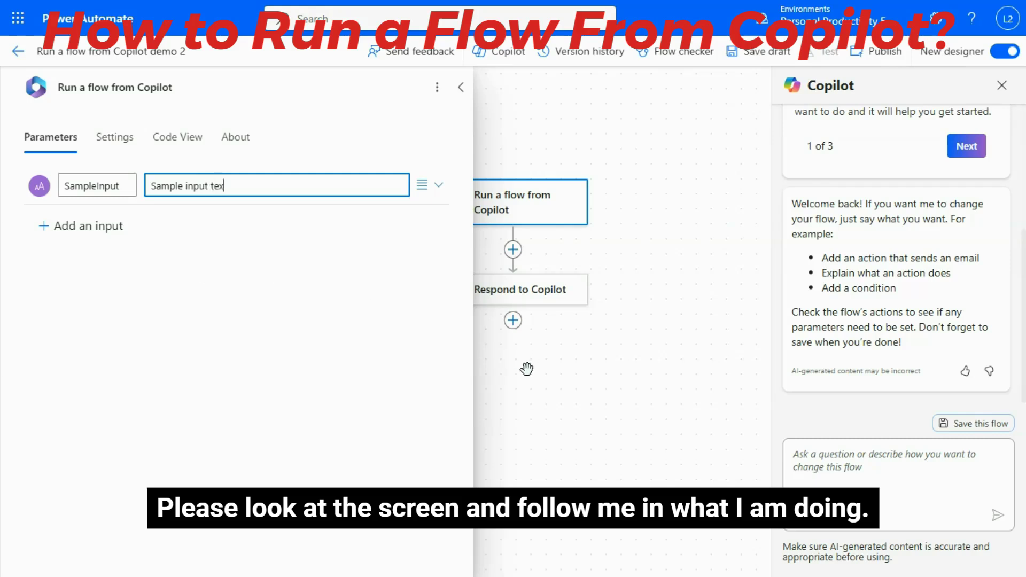
{"action": "type", "text": "t."}
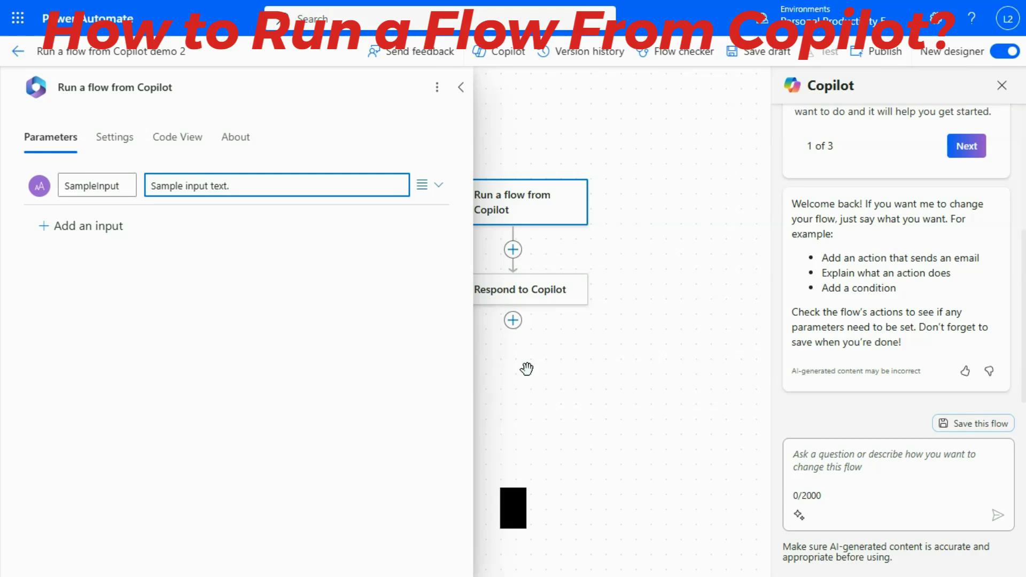
{"action": "left_click", "coordinate": [527, 369]}
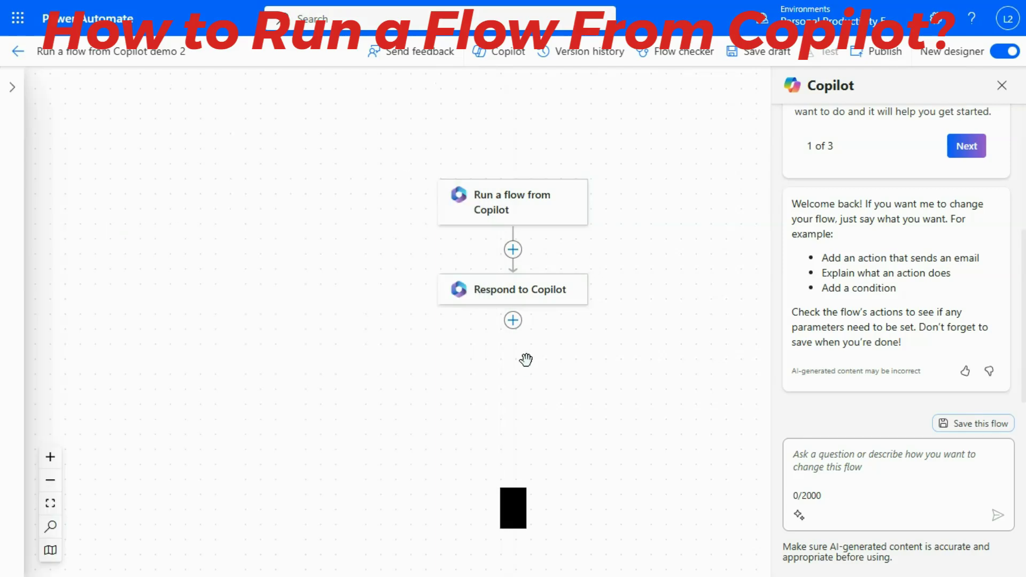
Insert a Data Operation Compose action between the Run a flow from Copilot trigger and the Respond to Copilot action.
{"action": "left_click", "coordinate": [514, 249]}
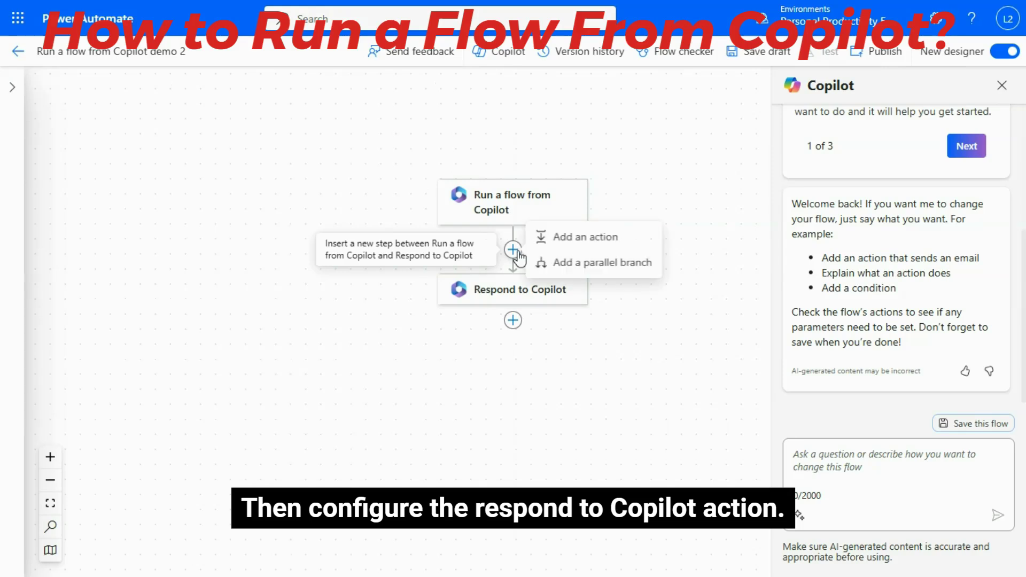
{"action": "left_click", "coordinate": [590, 245]}
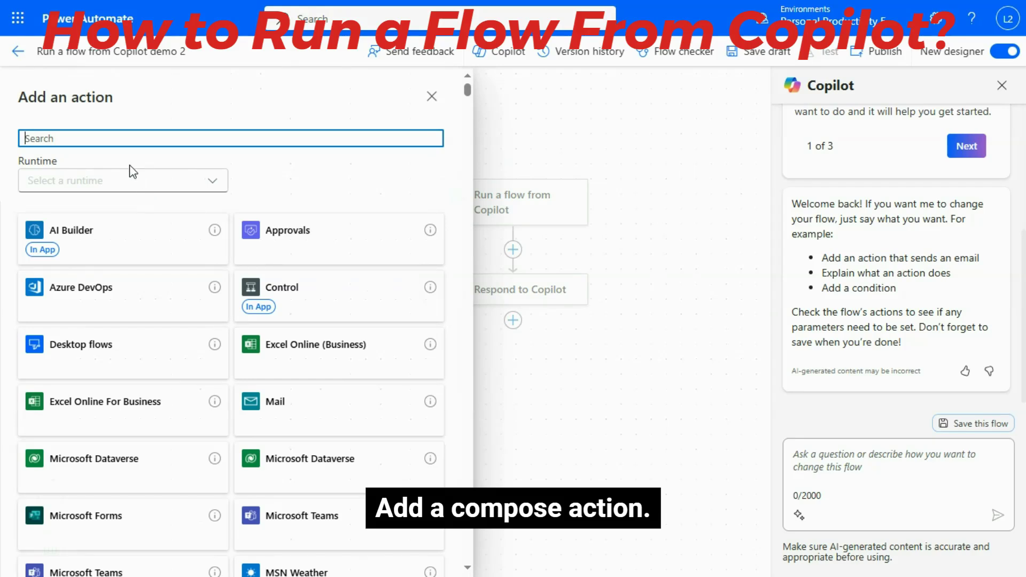
{"action": "type", "text": "compose"}
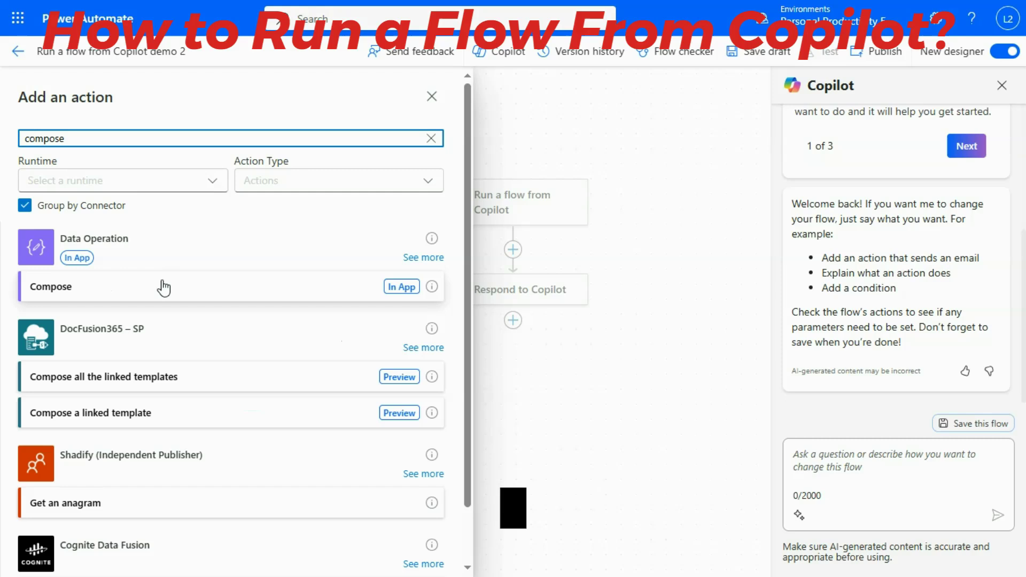
{"action": "left_click", "coordinate": [60, 297]}
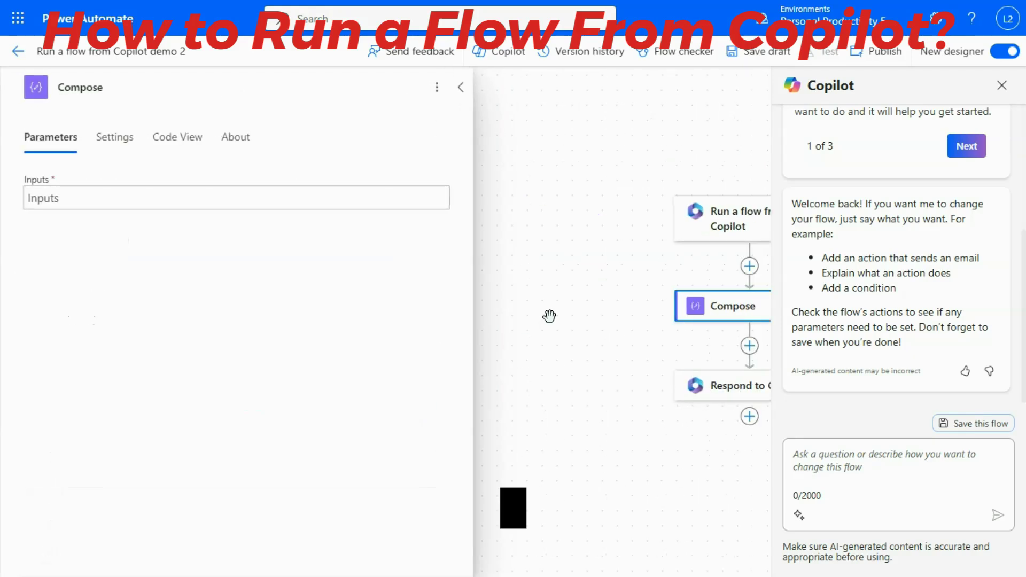
Set Compose's Inputs to the expression concat('I have processed the input from Copilot and responded back to user - ',' ', triggerBody()['text']).
{"action": "left_click", "coordinate": [56, 199]}
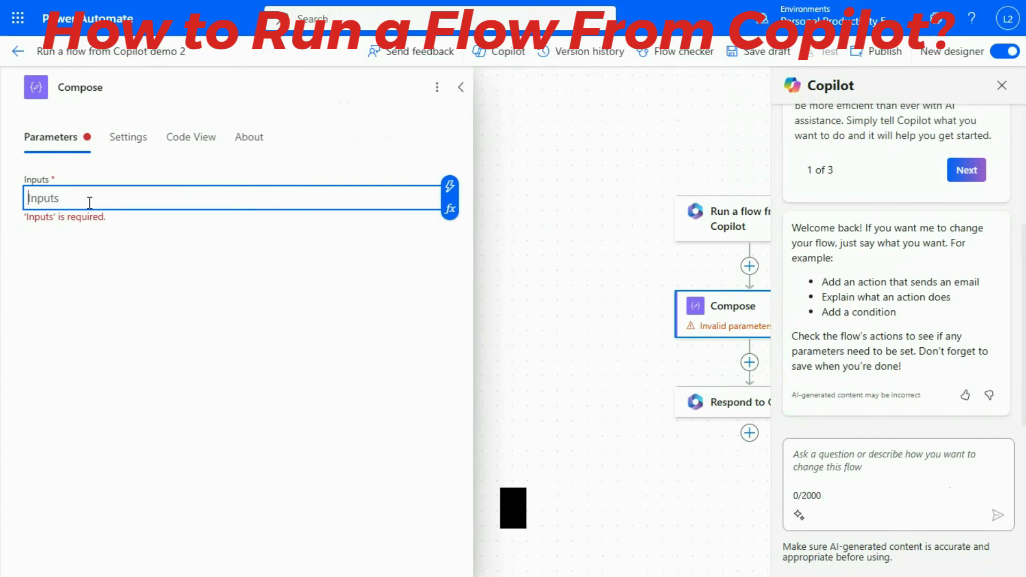
{"action": "type", "text": "concat('I have processed the input from Copilot and responded back to user - ',' ', triggerBody()['text'])"}
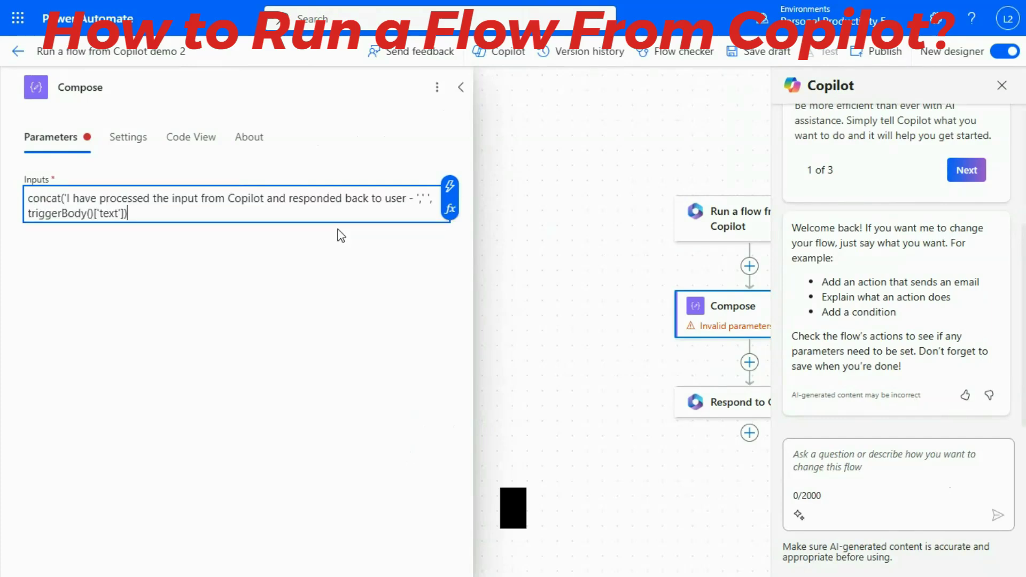
{"action": "key", "text": "ctrl+a"}
{"action": "key", "text": "ctrl+x"}
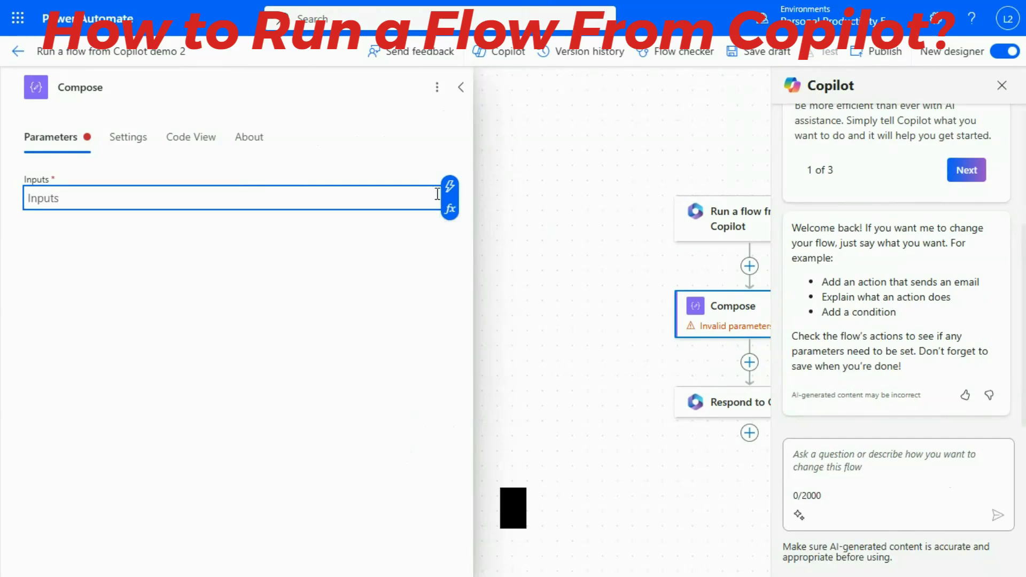
{"action": "left_click", "coordinate": [451, 209]}
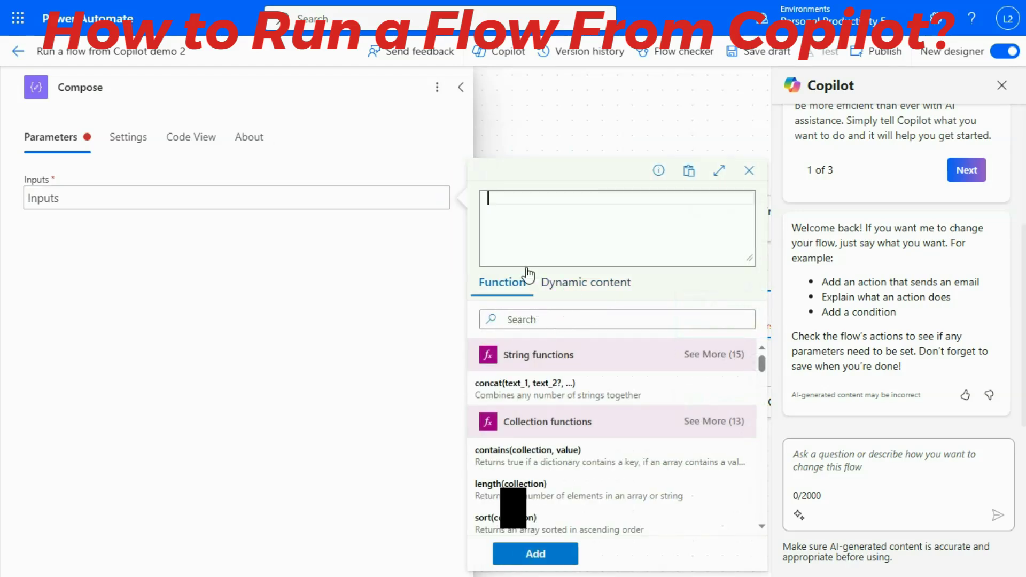
{"action": "key", "text": "ctrl+v"}
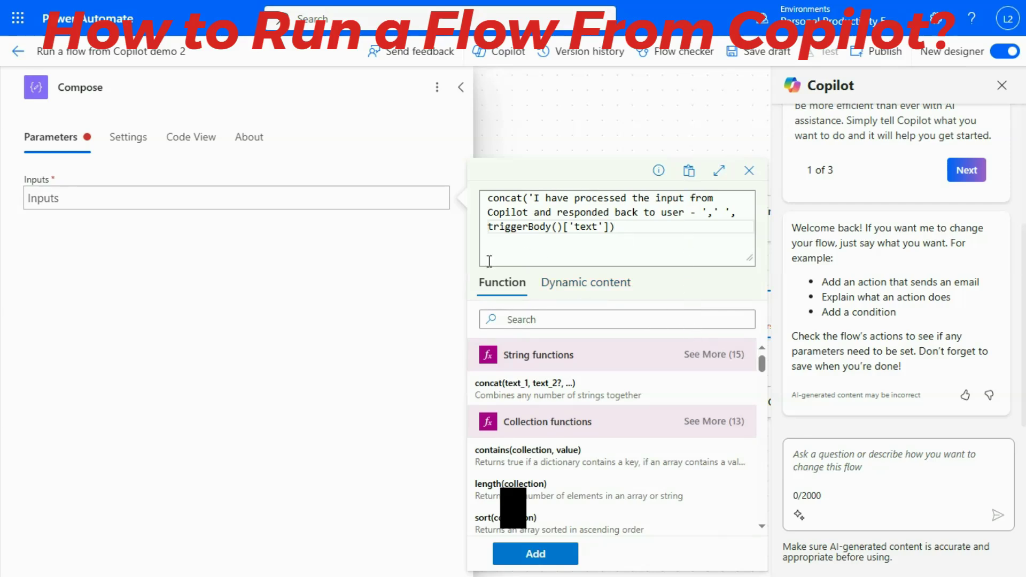
{"action": "left_click", "coordinate": [596, 285]}
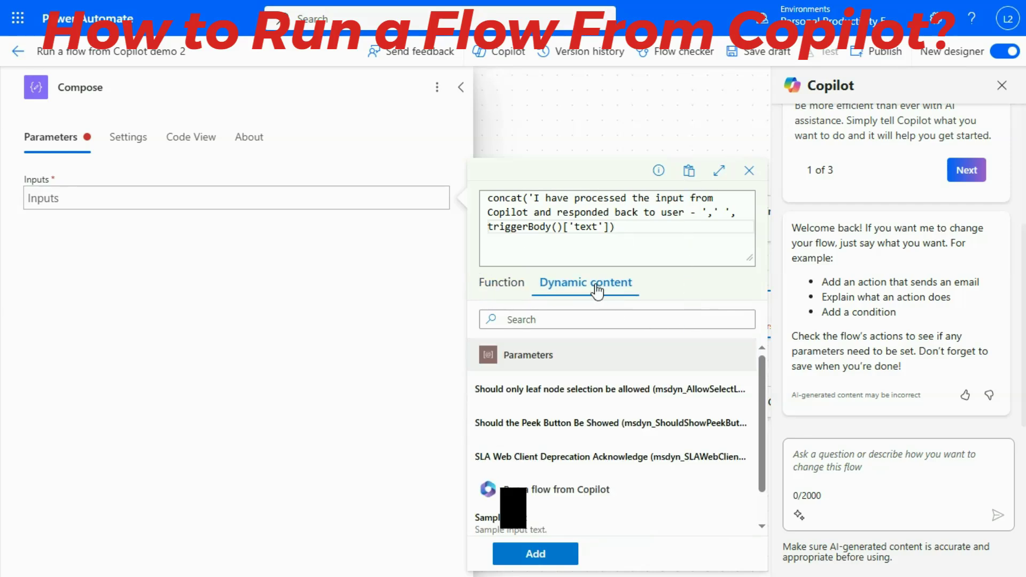
{"action": "left_click", "coordinate": [505, 285]}
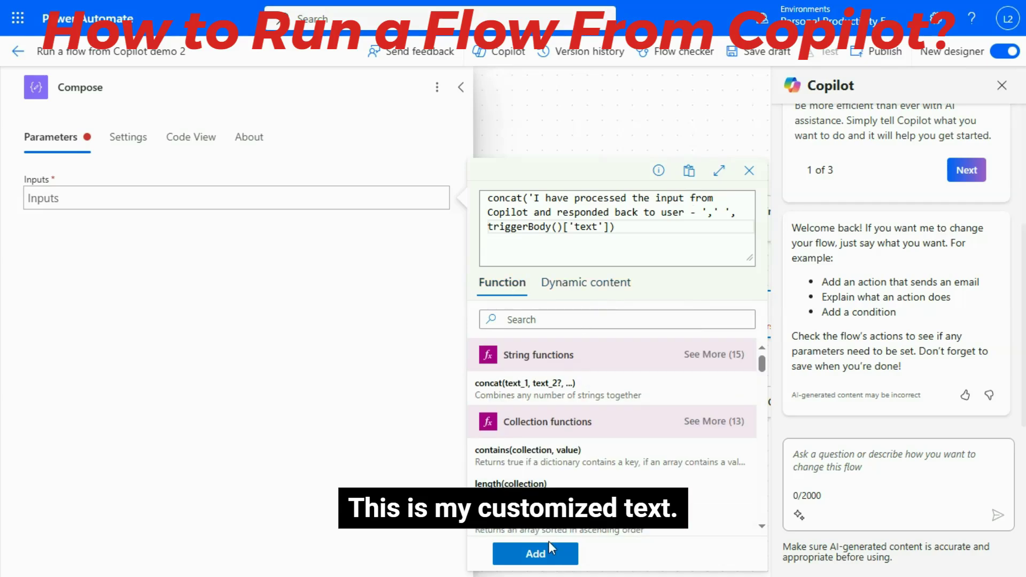
{"action": "left_click", "coordinate": [549, 556]}
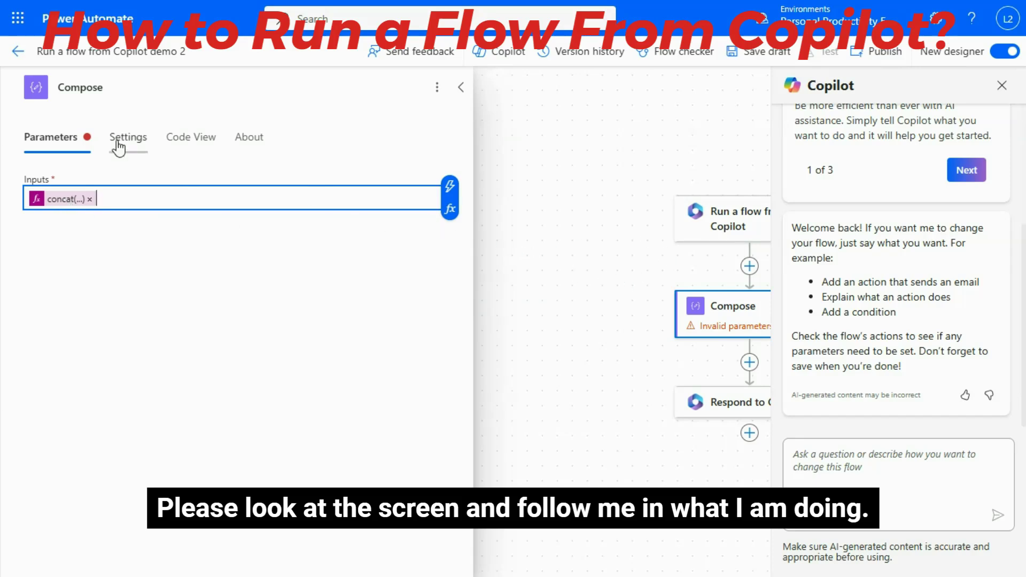
{"action": "left_click", "coordinate": [463, 87]}
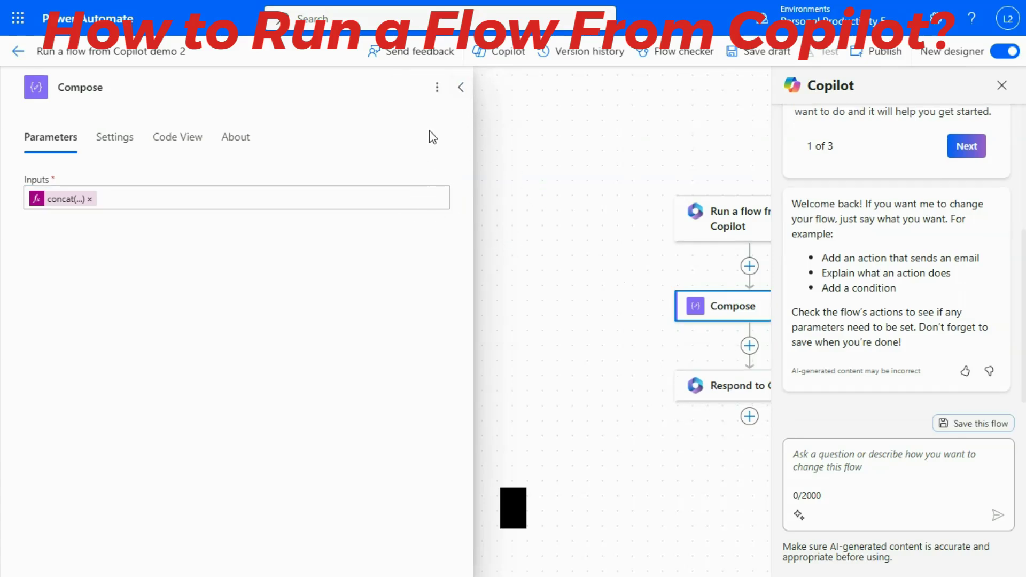
{"action": "left_click", "coordinate": [461, 88]}
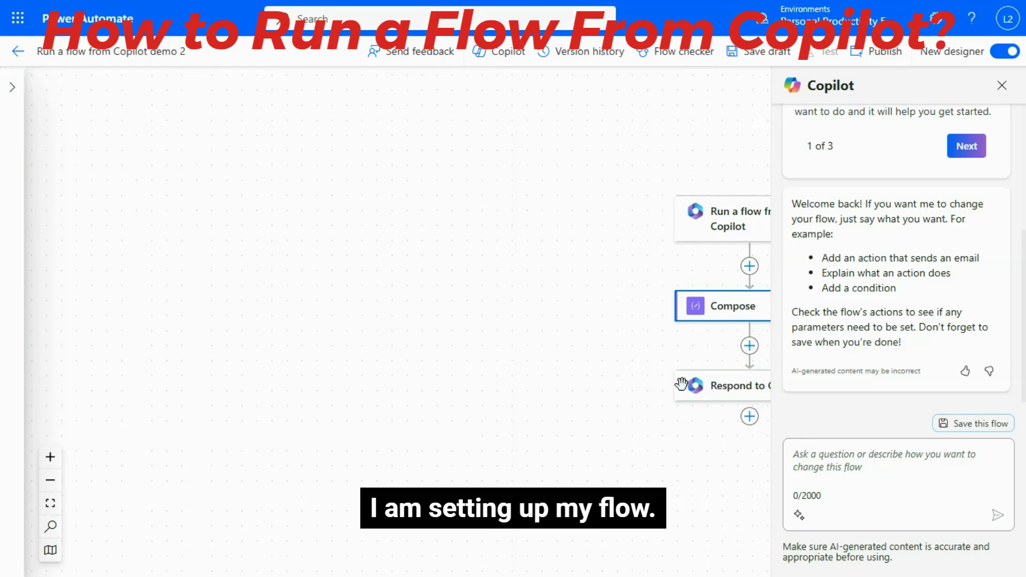
Close the Copilot assistant pane and add a text output named "SampleOutput" to the Respond to Copilot action.
{"action": "left_click", "coordinate": [1002, 86]}
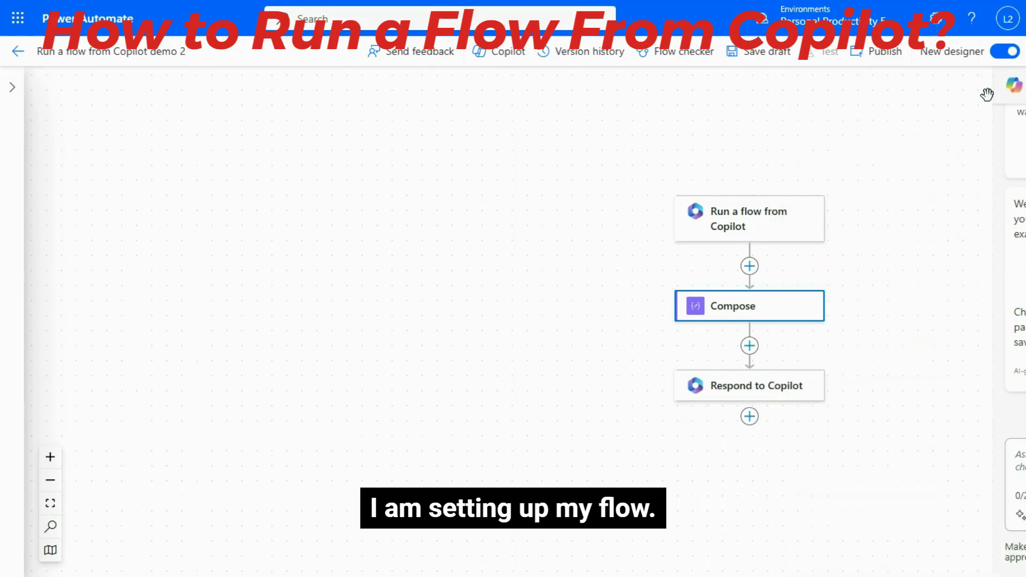
{"action": "left_click", "coordinate": [778, 315]}
{"action": "left_click", "coordinate": [460, 89]}
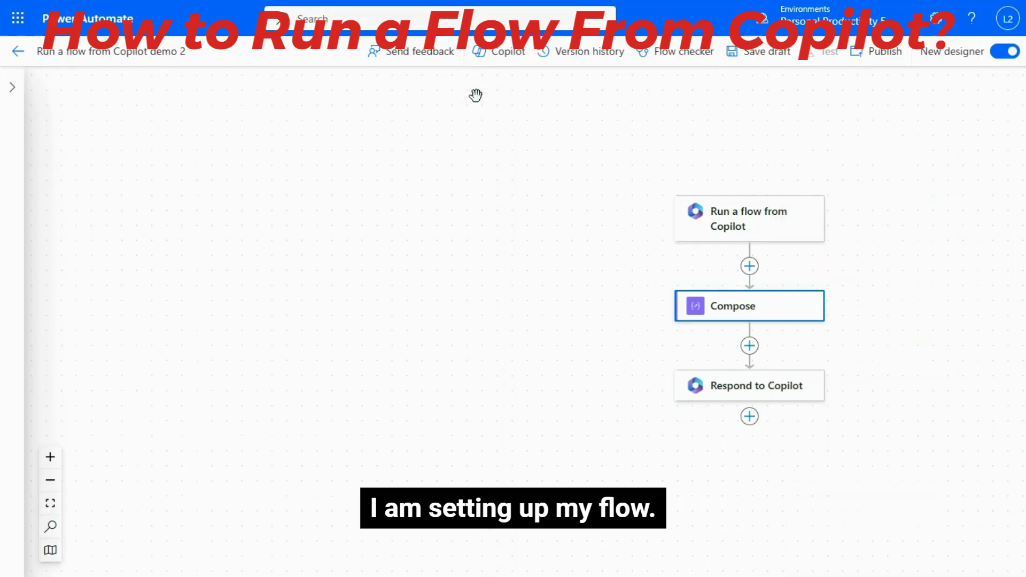
{"action": "left_click", "coordinate": [770, 395]}
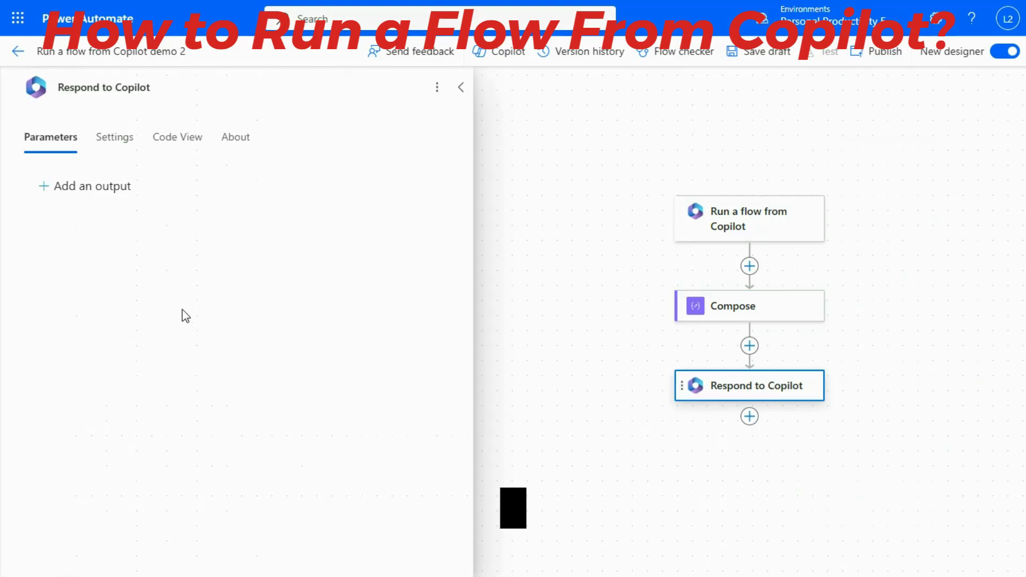
{"action": "left_click", "coordinate": [86, 192]}
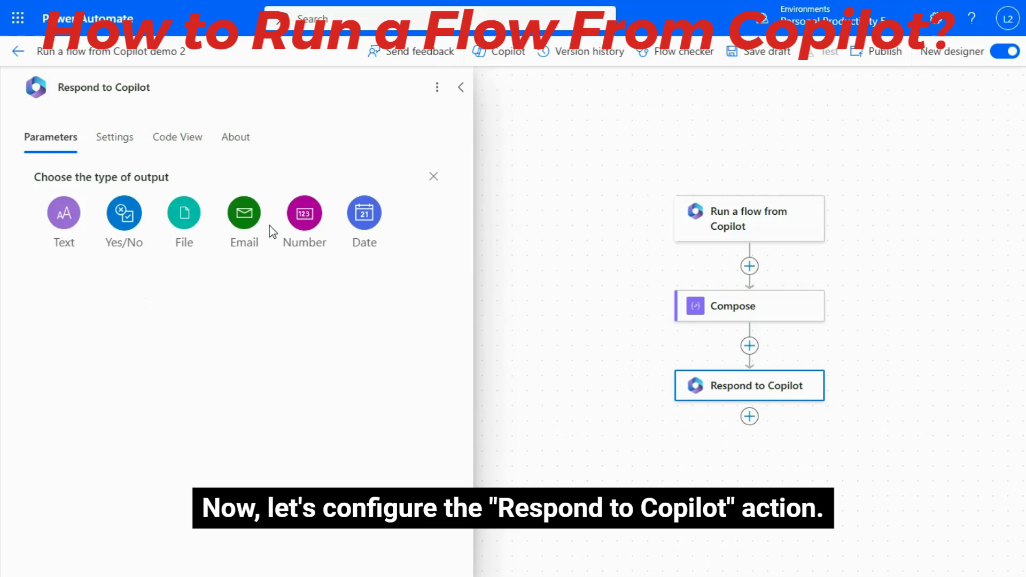
{"action": "left_click", "coordinate": [69, 222]}
{"action": "left_click", "coordinate": [85, 186]}
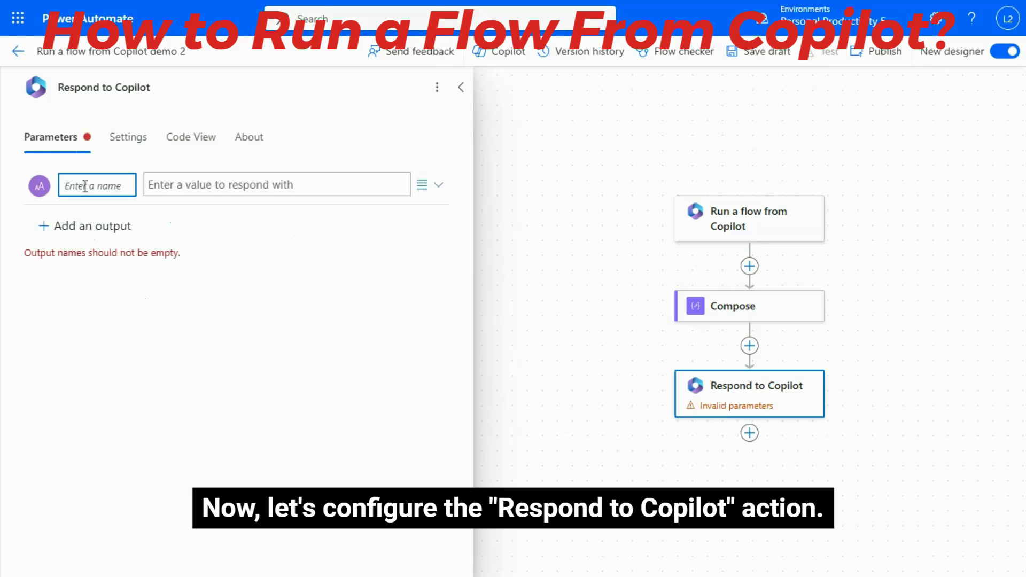
{"action": "type", "text": "SampleOutput"}
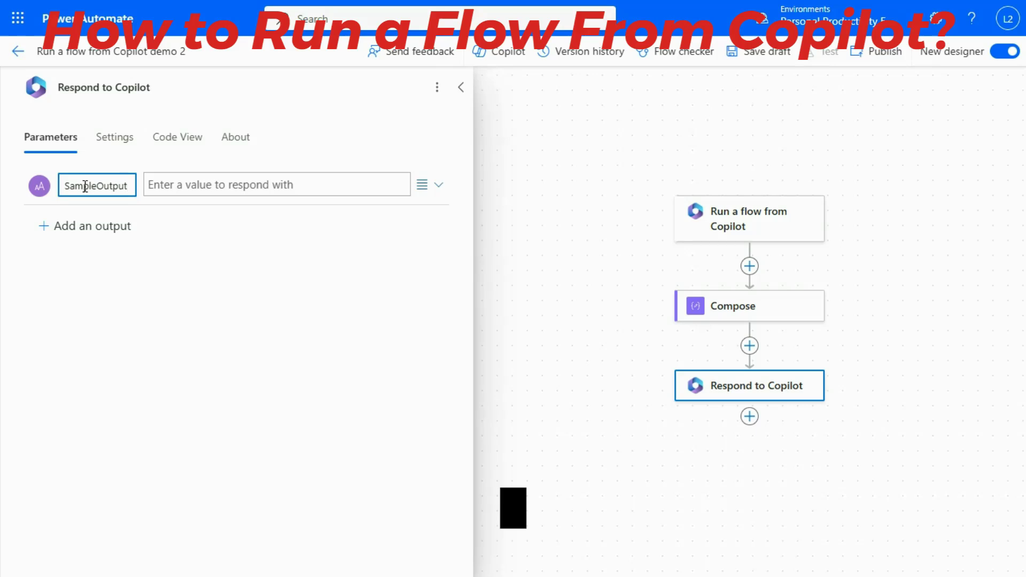
Set the value of SampleOutput to the Compose action's Outputs, inserted as the expression outputs('Compose').
{"action": "left_click", "coordinate": [182, 187]}
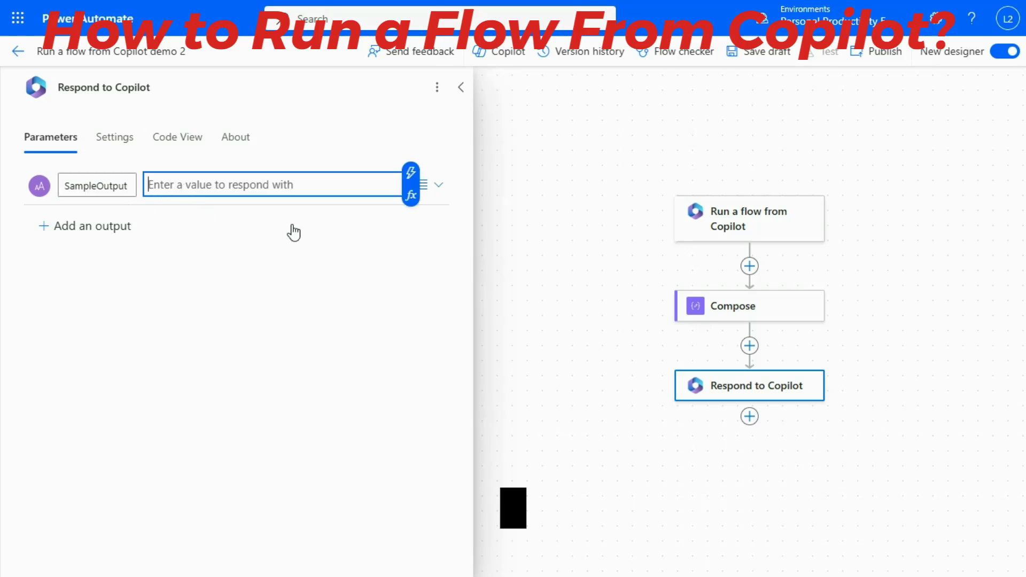
{"action": "left_click", "coordinate": [412, 197]}
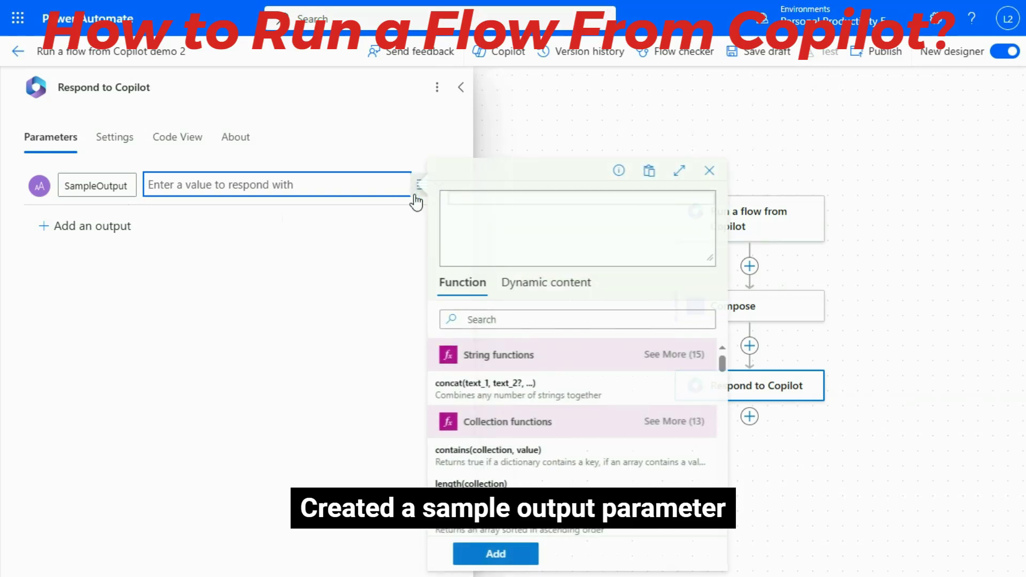
{"action": "left_click", "coordinate": [519, 283]}
{"action": "scroll", "coordinate": [535, 442], "scroll_direction": "down", "scroll_amount": 2}
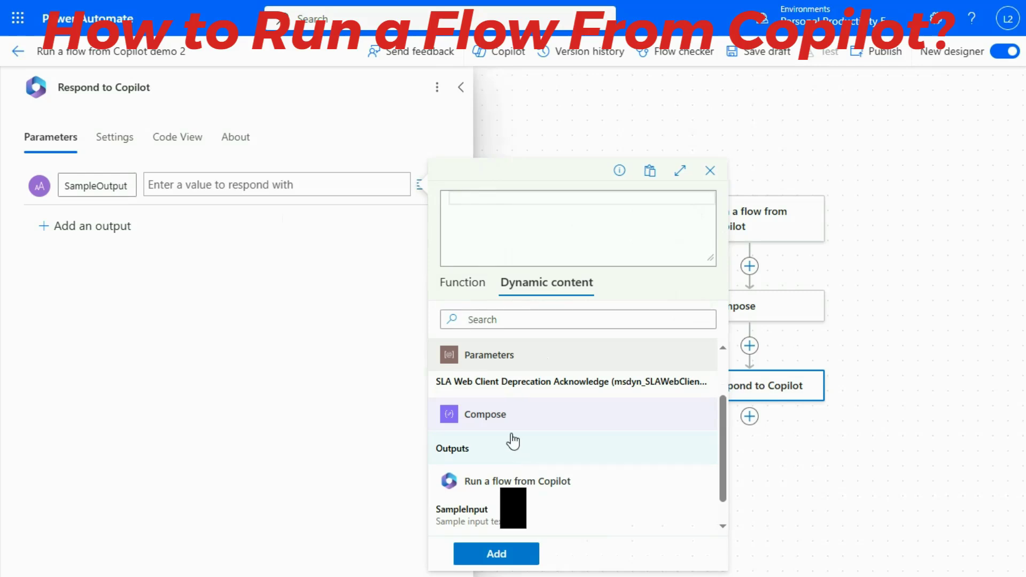
{"action": "left_click", "coordinate": [458, 449]}
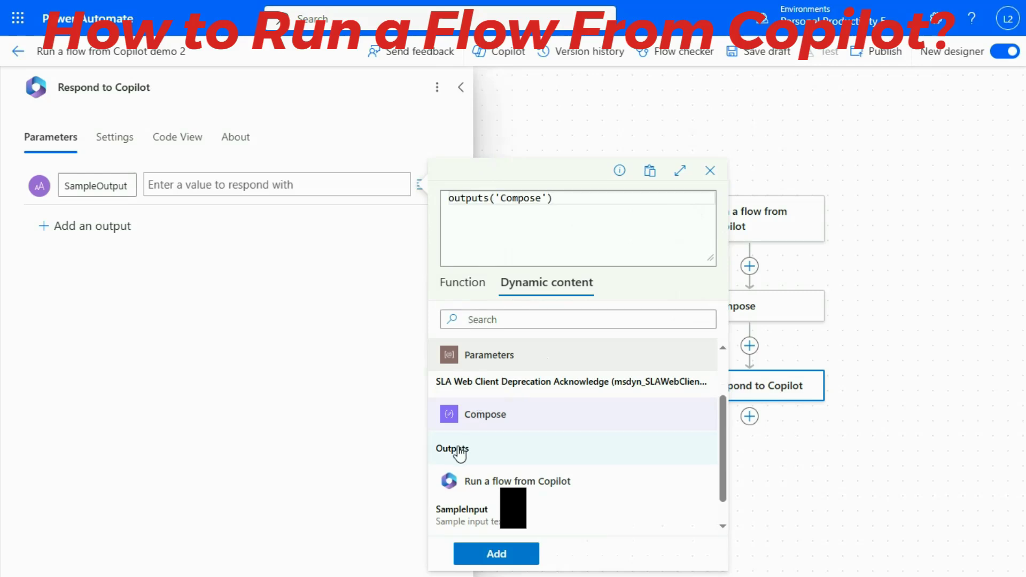
{"action": "left_click", "coordinate": [516, 555]}
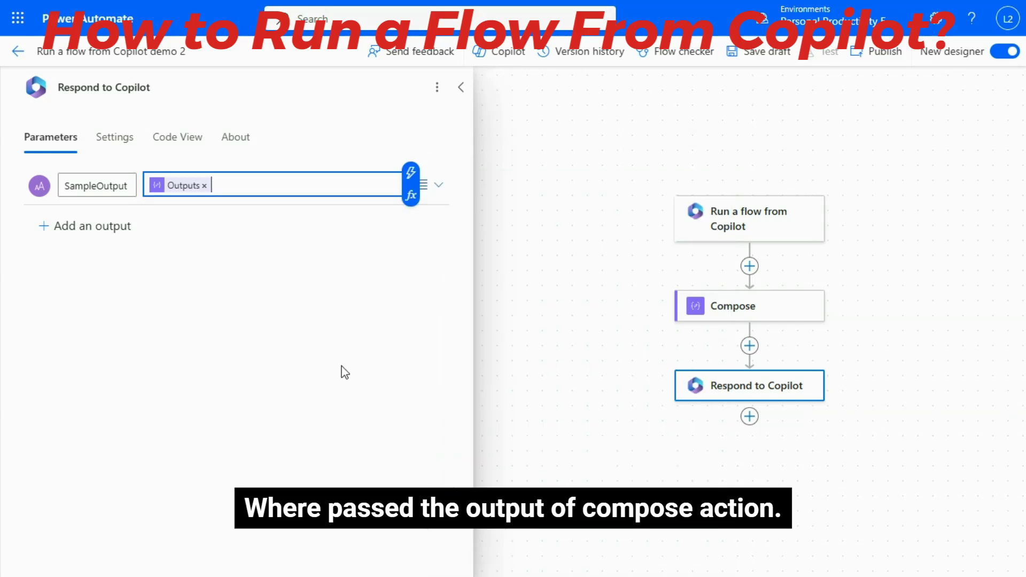
{"action": "left_click", "coordinate": [465, 94]}
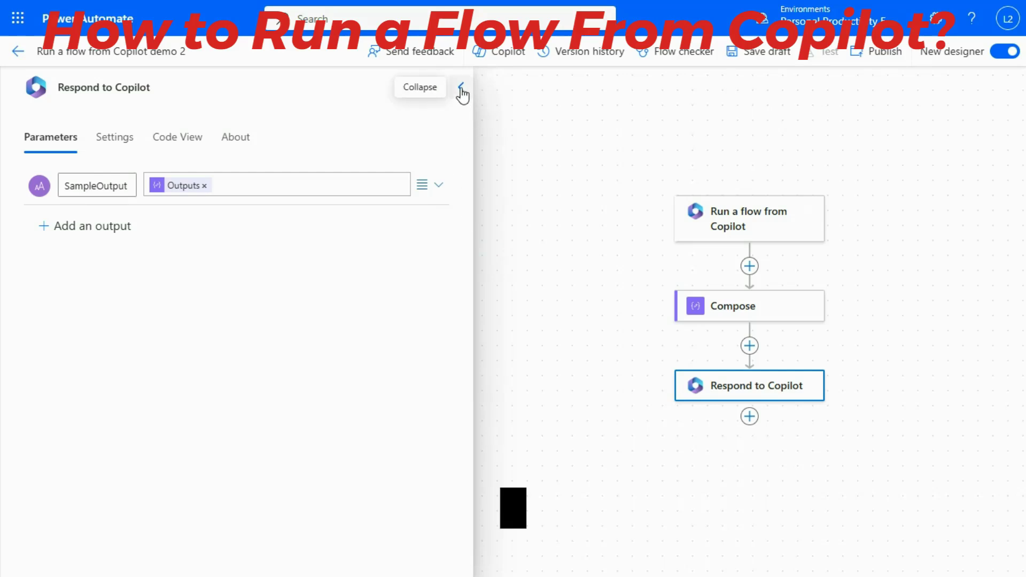
{"action": "left_click", "coordinate": [461, 88]}
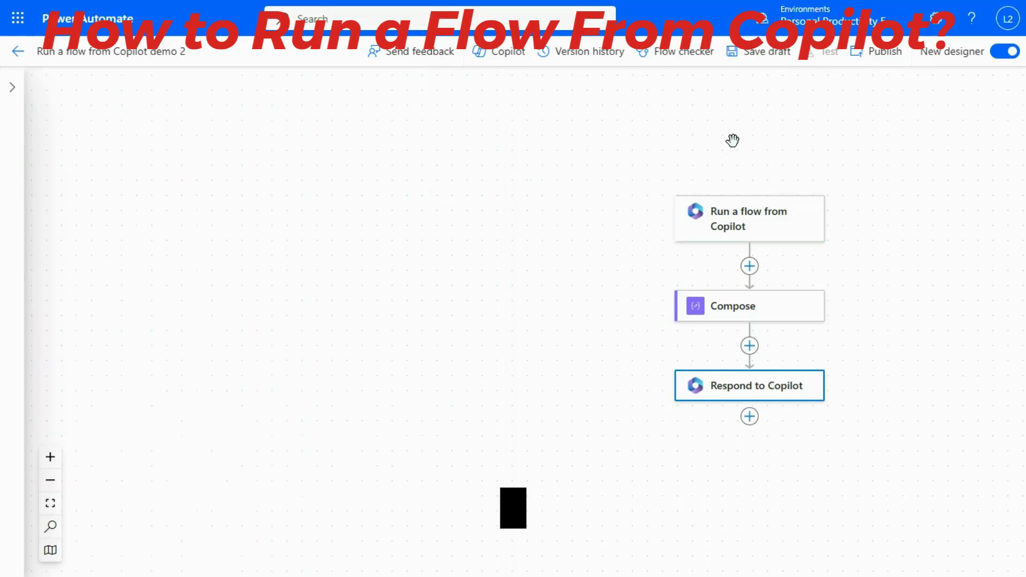
Save the flow as a draft and publish it.
{"action": "left_click", "coordinate": [763, 57]}
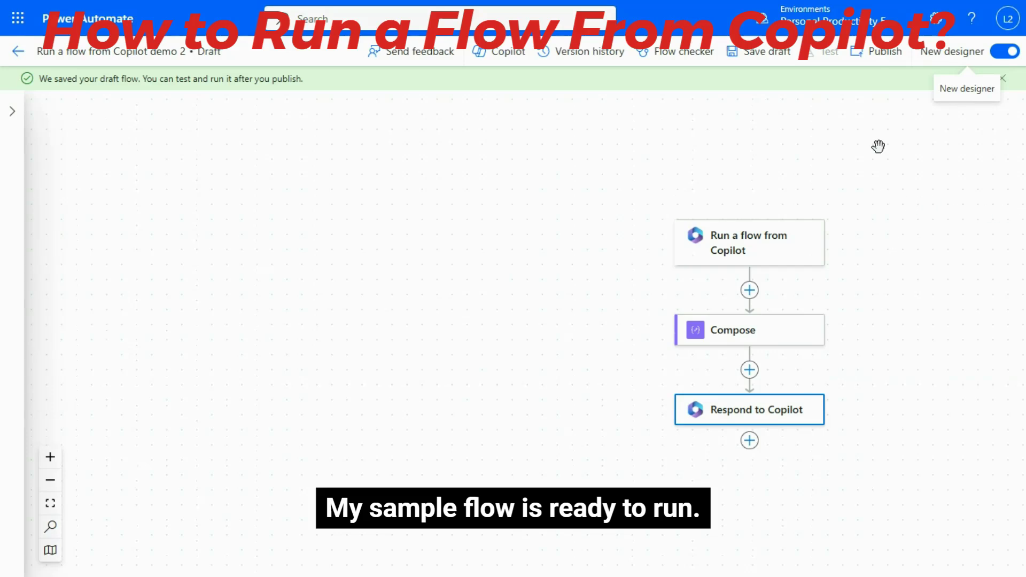
{"action": "left_click", "coordinate": [887, 52]}
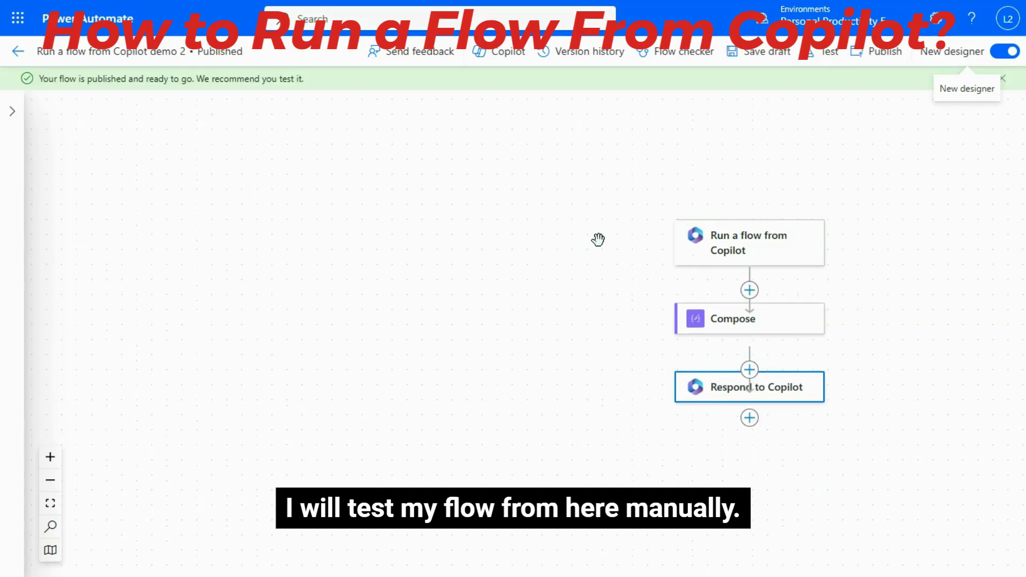
Start a manual test of the published flow.
{"action": "left_click", "coordinate": [831, 58]}
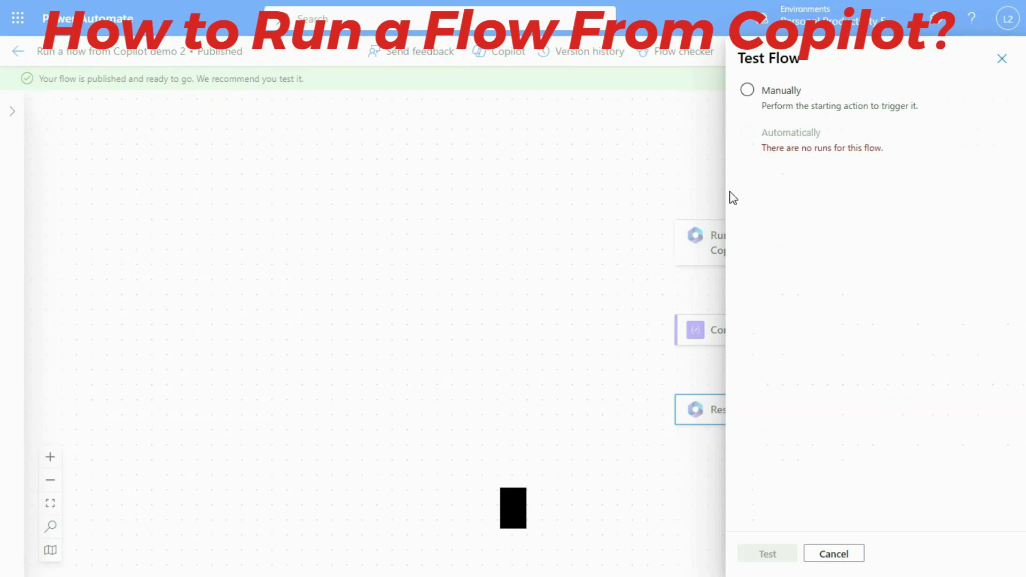
{"action": "left_click", "coordinate": [747, 90]}
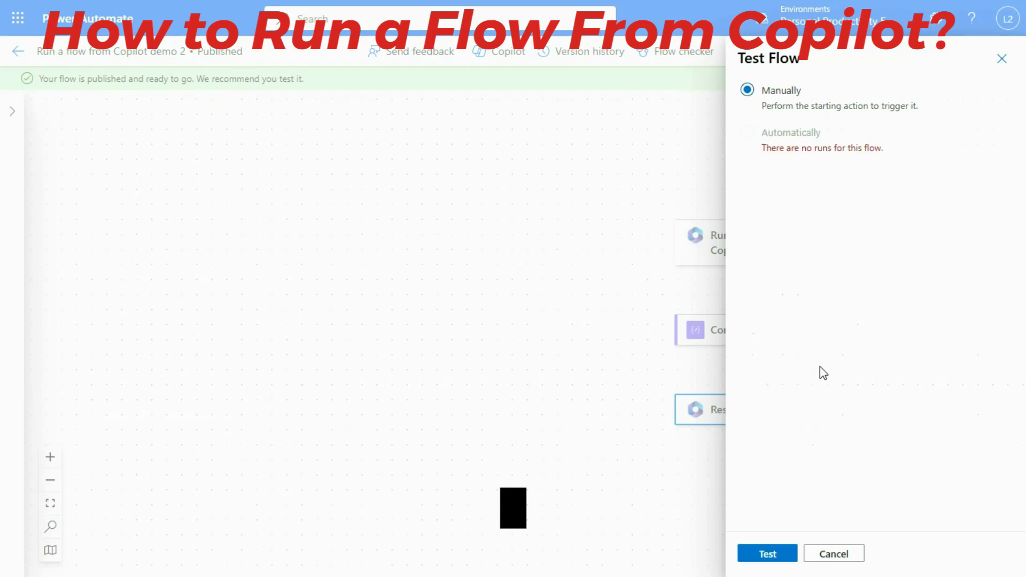
{"action": "left_click", "coordinate": [767, 554]}
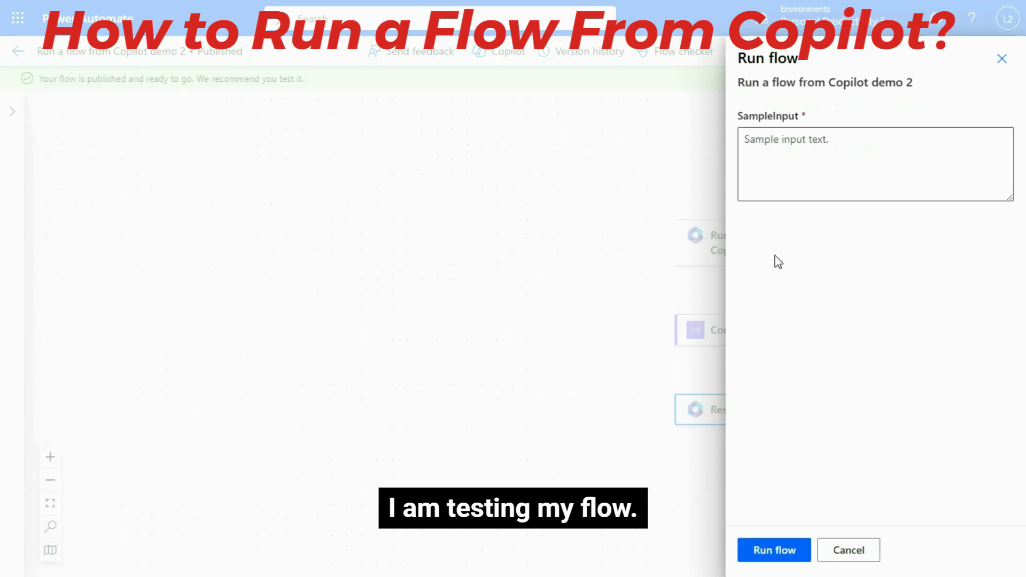
Run the test with SampleInput set to "Call a Power Automate flow from Copilot demo." and close the run confirmation.
{"action": "left_click", "coordinate": [778, 141]}
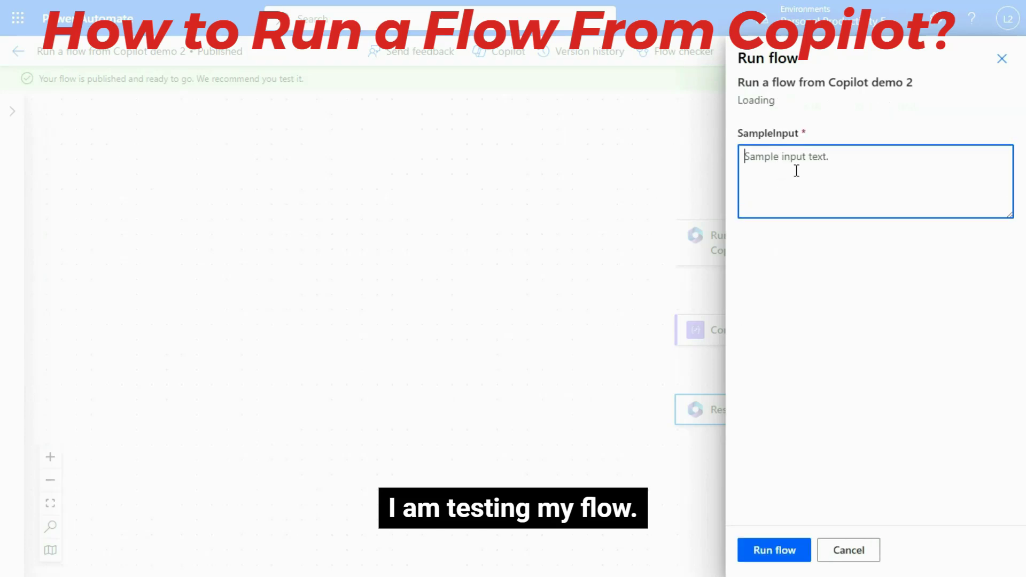
{"action": "type", "text": "C"}
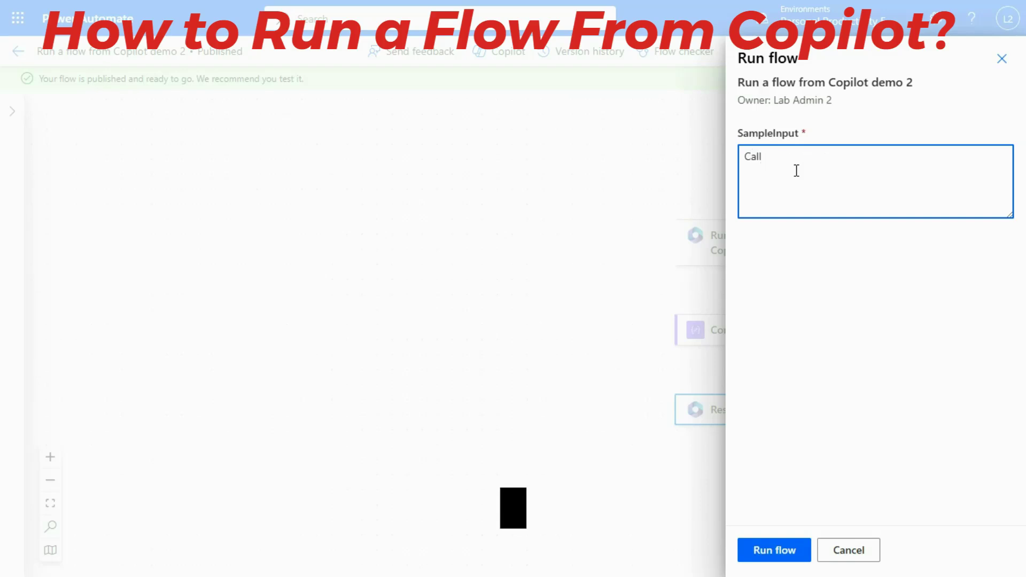
{"action": "type", "text": "all"}
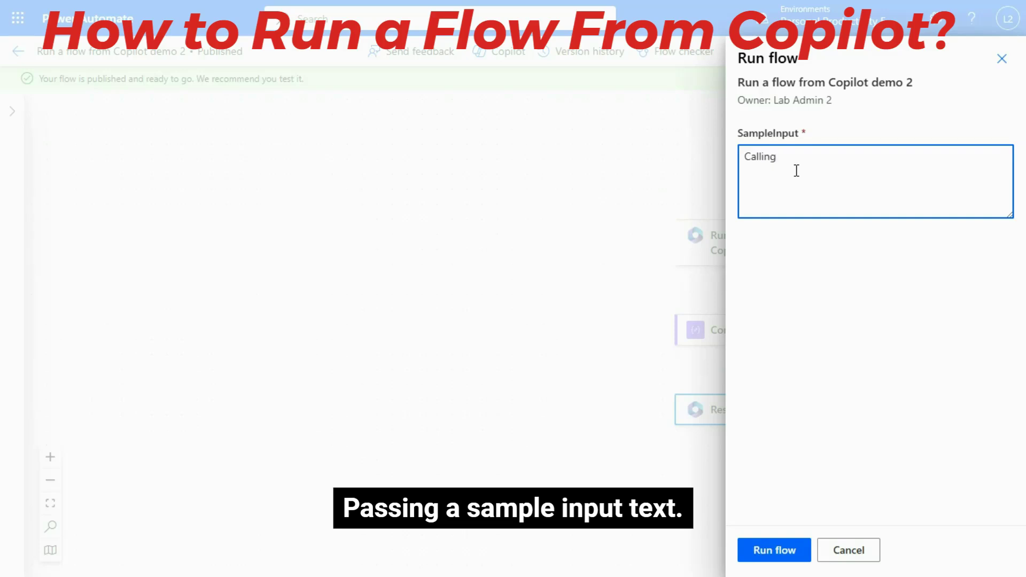
{"action": "key", "text": "BackSpace"}
{"action": "key", "text": "BackSpace"}
{"action": "key", "text": "BackSpace"}
{"action": "type", "text": "Call a Po"}
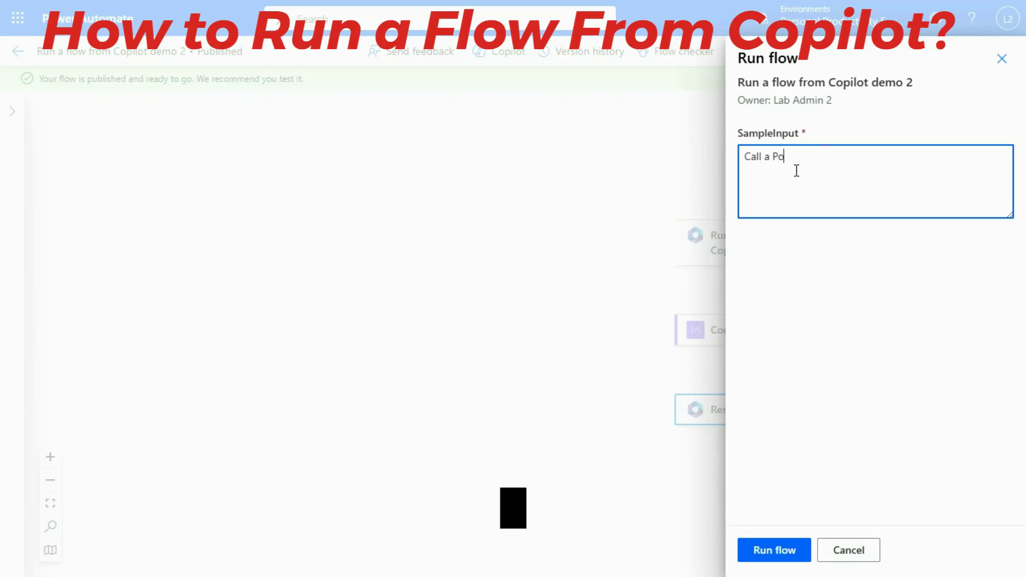
{"action": "type", "text": "wer Automate flow from Coplit"}
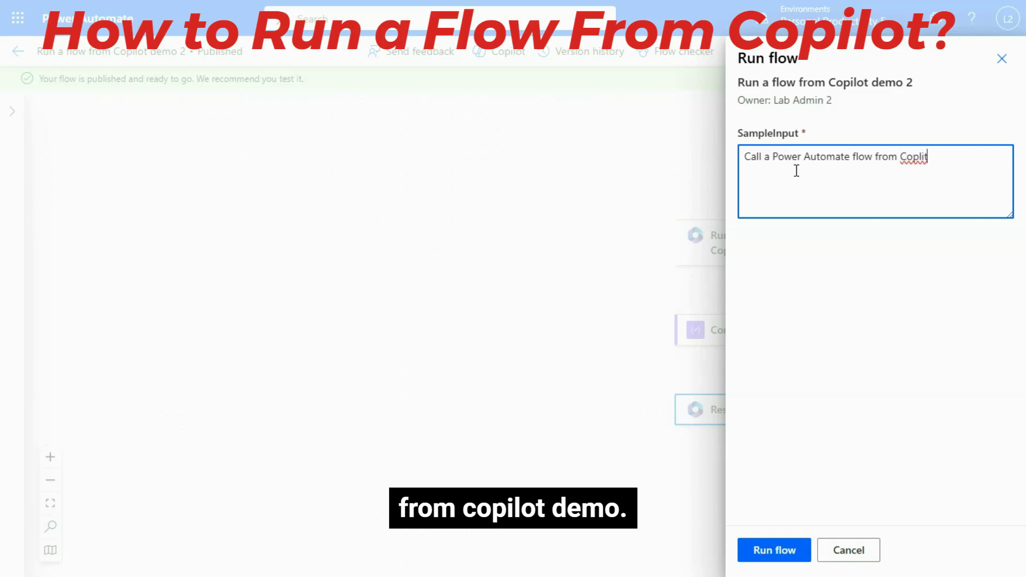
{"action": "key", "text": "BackSpace"}
{"action": "key", "text": "BackSpace"}
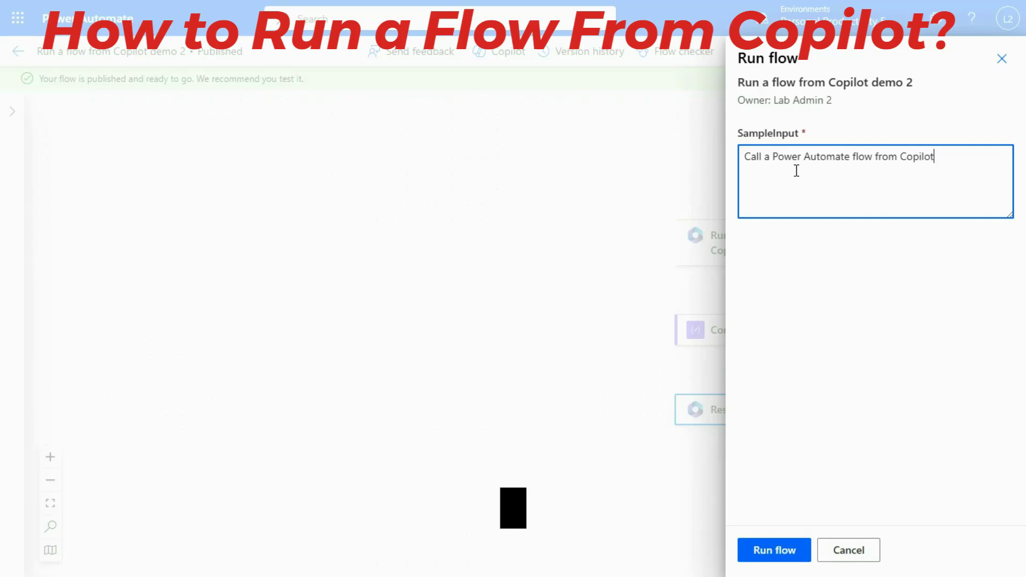
{"action": "type", "text": "emo."}
{"action": "left_click", "coordinate": [780, 552]}
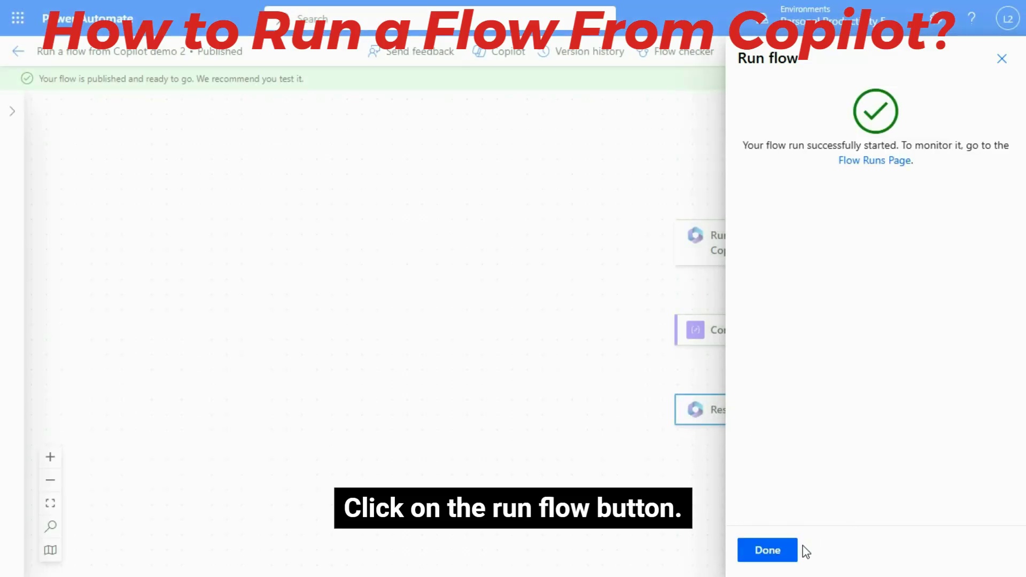
{"action": "left_click", "coordinate": [783, 556]}
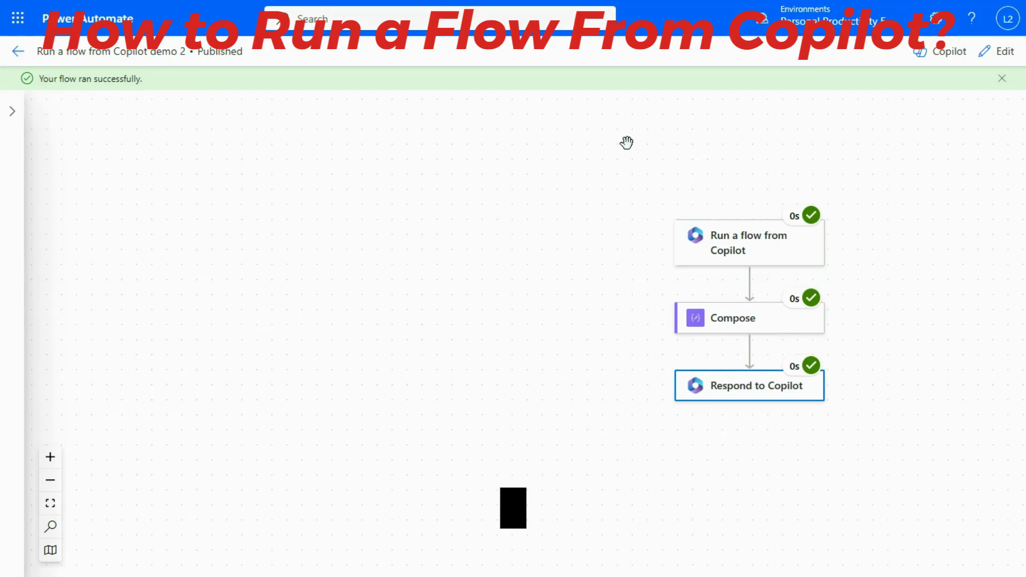
Examine the inputs, outputs and run status of the Run a flow from Copilot trigger and the Compose action.
{"action": "left_click", "coordinate": [745, 248]}
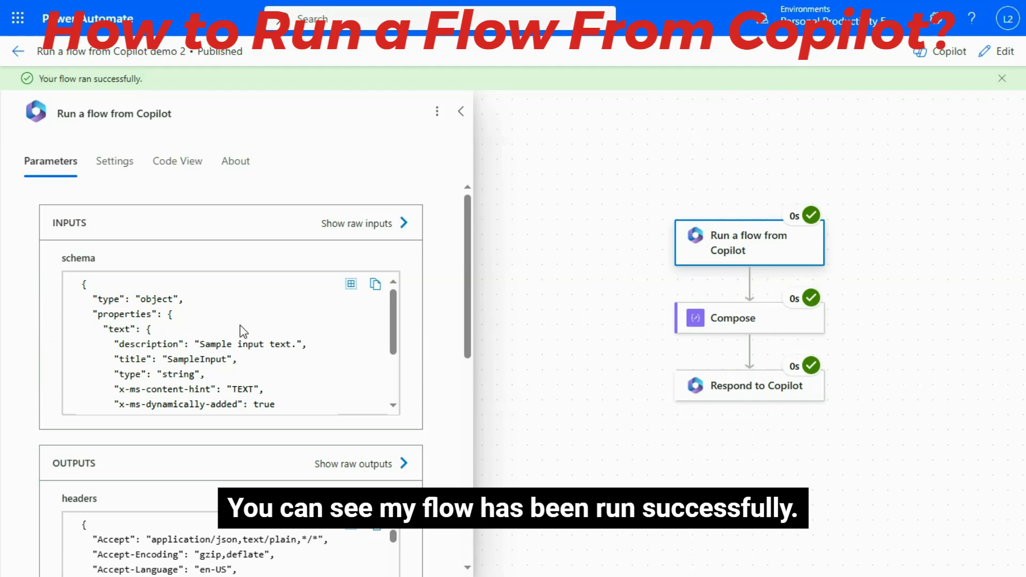
{"action": "scroll", "coordinate": [412, 318], "scroll_direction": "down", "scroll_amount": 10}
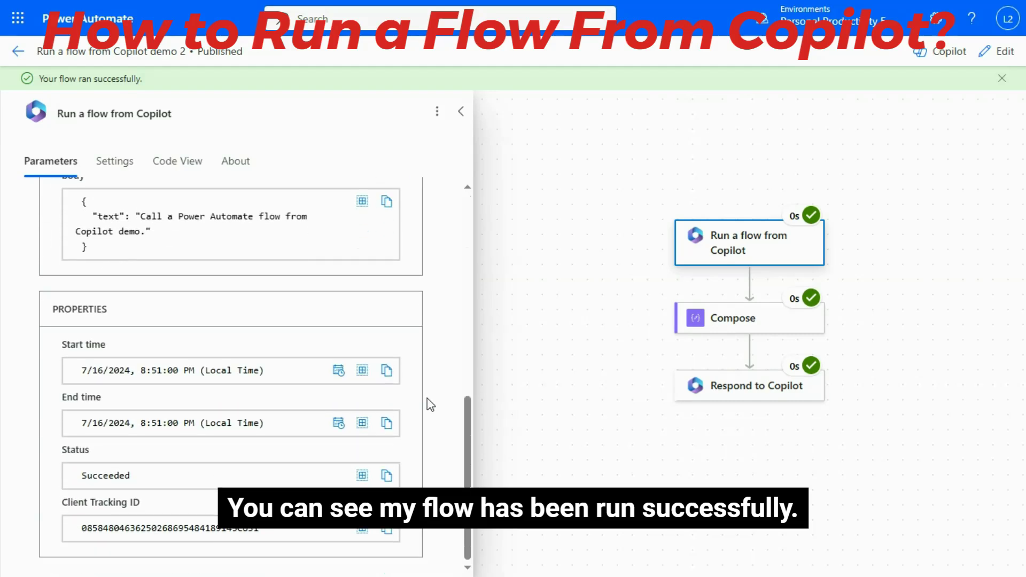
{"action": "scroll", "coordinate": [427, 402], "scroll_direction": "up", "scroll_amount": 3}
{"action": "left_click", "coordinate": [568, 251]}
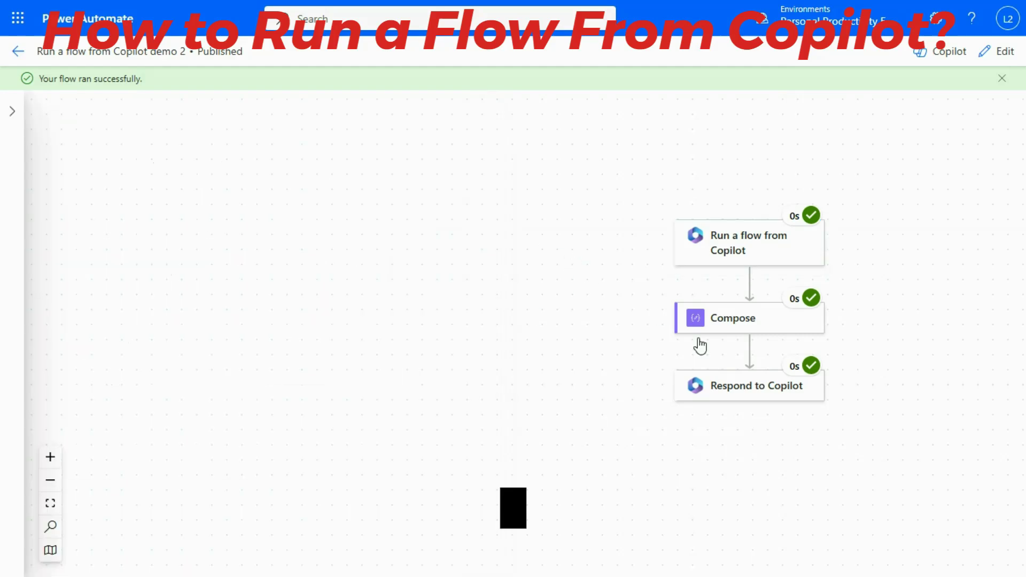
{"action": "left_click", "coordinate": [729, 327]}
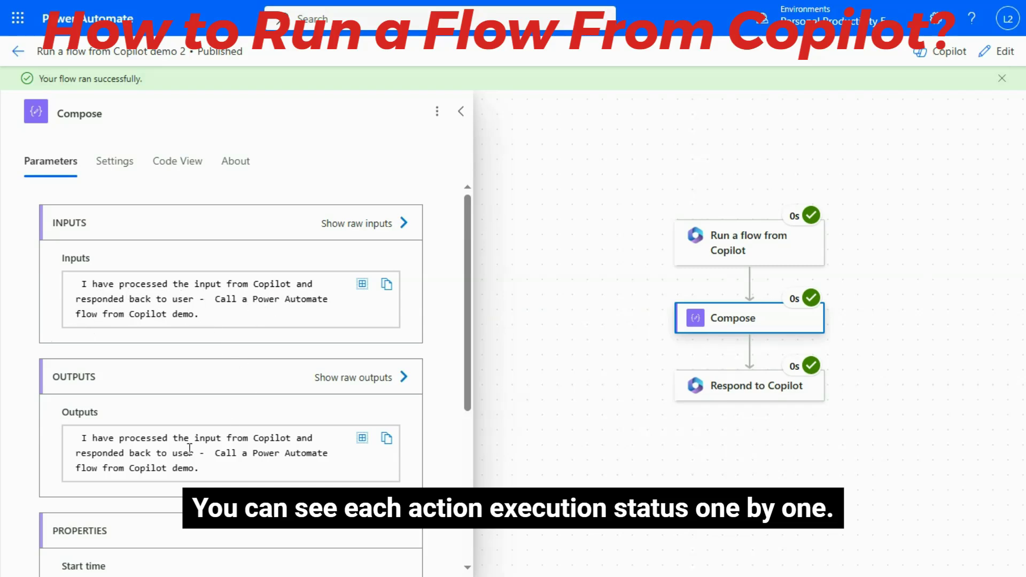
{"action": "scroll", "coordinate": [240, 426], "scroll_direction": "down", "scroll_amount": 3}
{"action": "scroll", "coordinate": [243, 385], "scroll_direction": "down", "scroll_amount": 2}
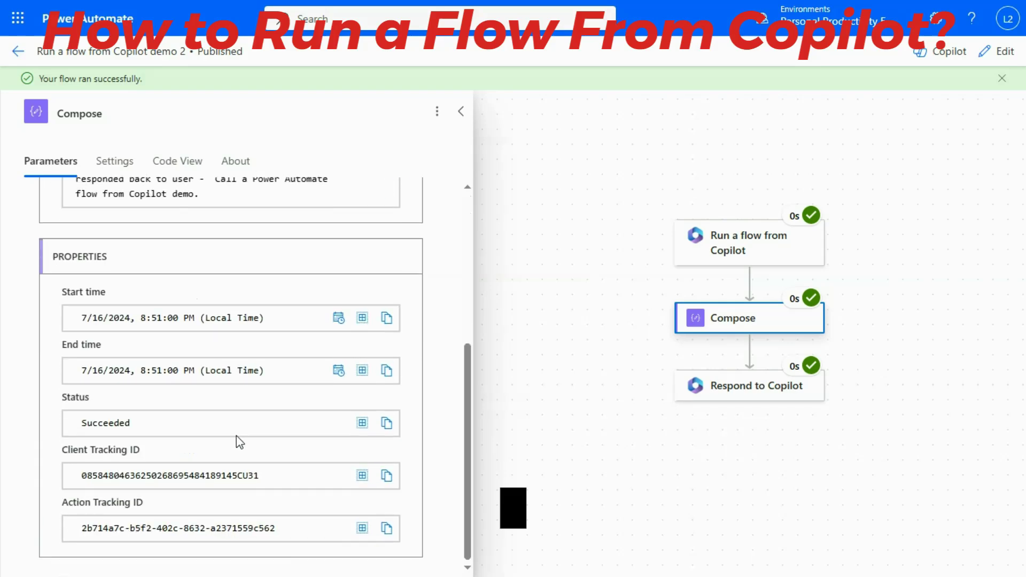
{"action": "left_click", "coordinate": [511, 361]}
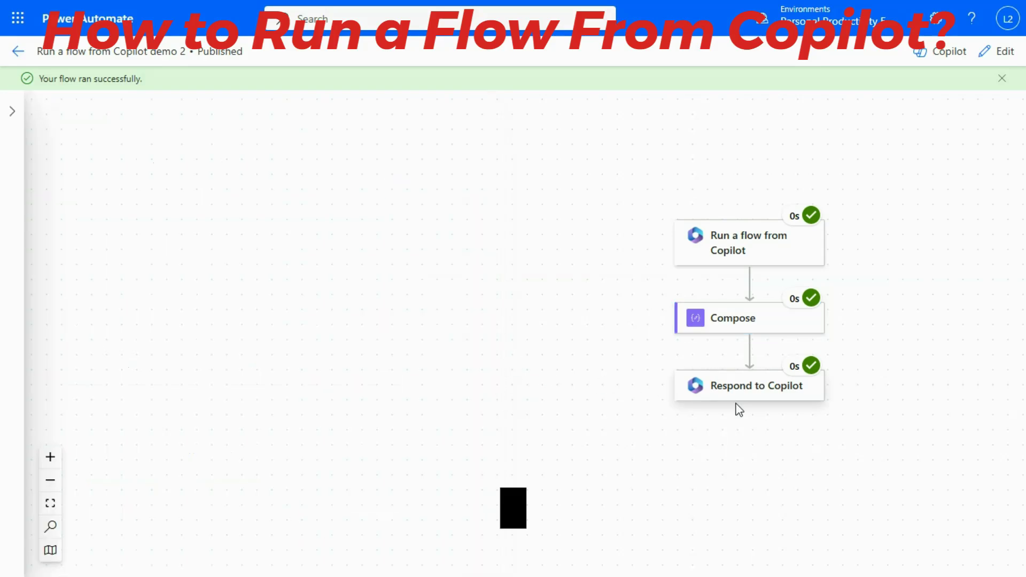
Examine the status code, schema, response body and run properties of the Respond to Copilot action.
{"action": "left_click", "coordinate": [745, 389]}
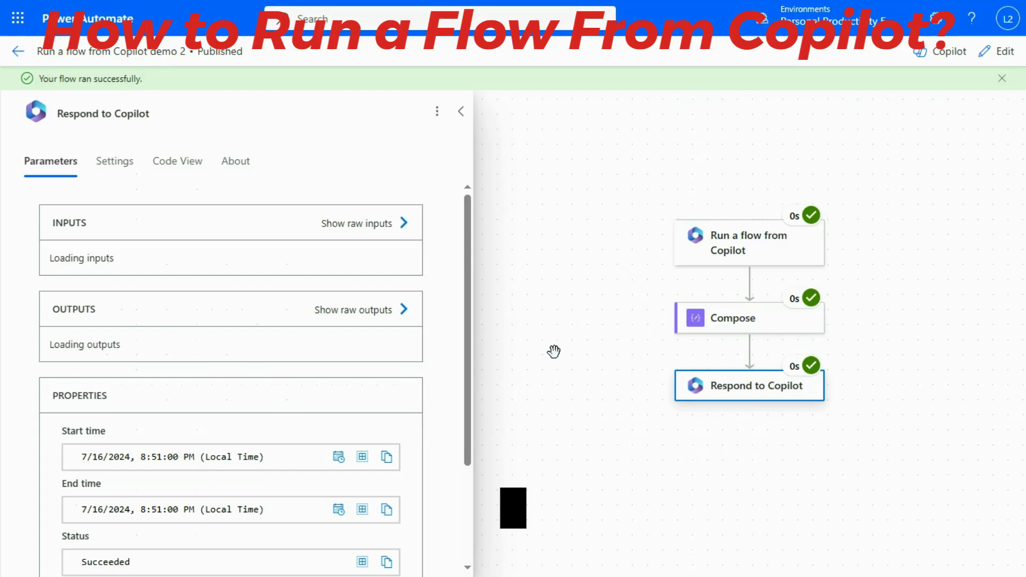
{"action": "scroll", "coordinate": [435, 362], "scroll_direction": "down", "scroll_amount": 7}
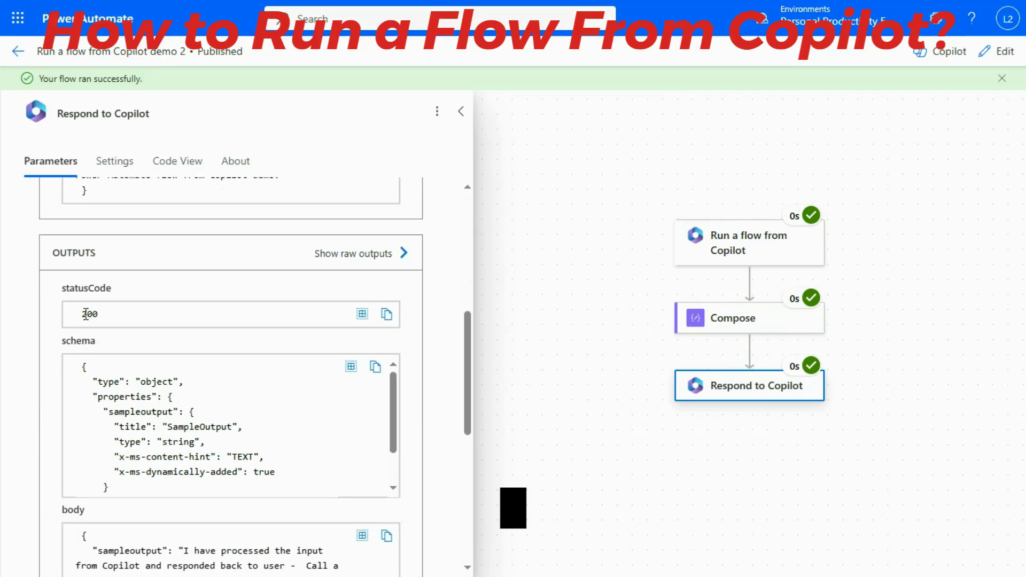
{"action": "scroll", "coordinate": [228, 429], "scroll_direction": "down", "scroll_amount": 5}
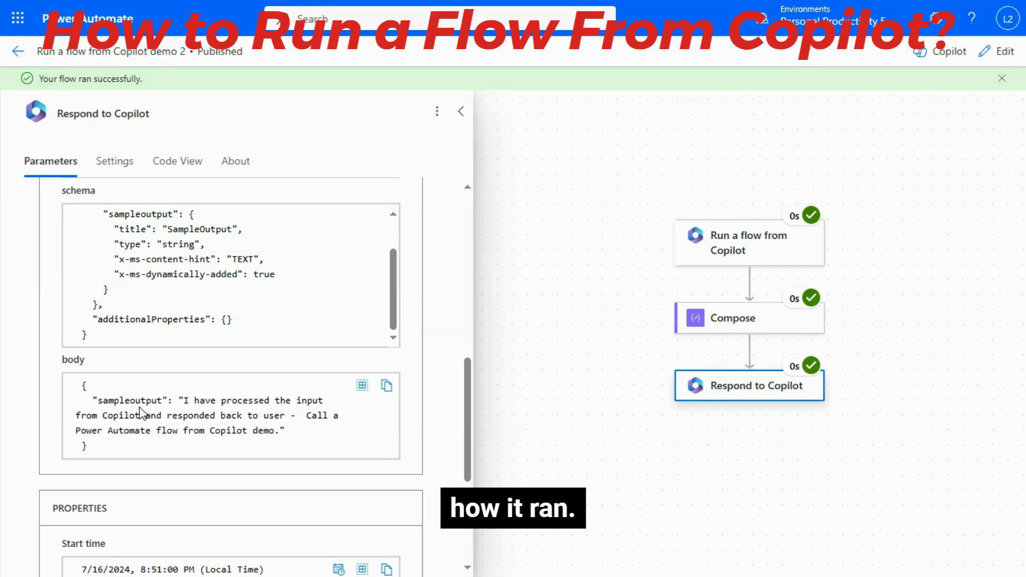
{"action": "scroll", "coordinate": [219, 428], "scroll_direction": "down", "scroll_amount": 5}
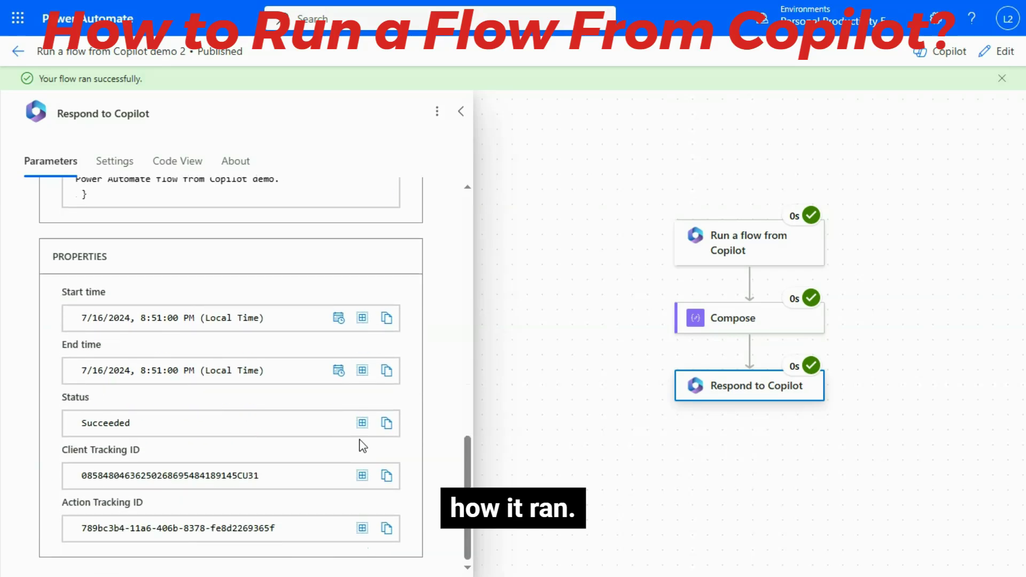
{"action": "scroll", "coordinate": [375, 438], "scroll_direction": "up", "scroll_amount": 4}
{"action": "scroll", "coordinate": [376, 439], "scroll_direction": "up", "scroll_amount": 5}
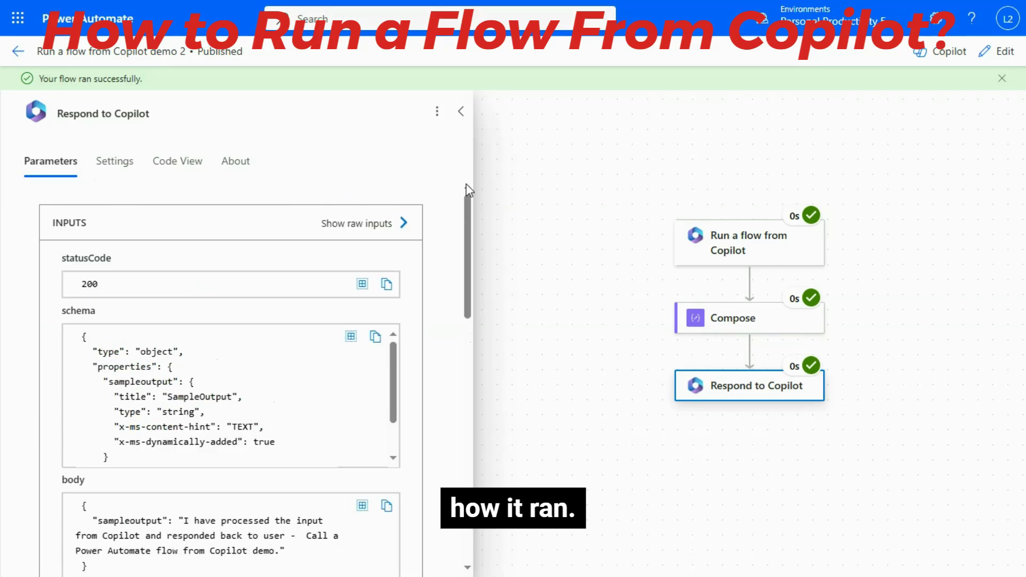
{"action": "left_click", "coordinate": [461, 111]}
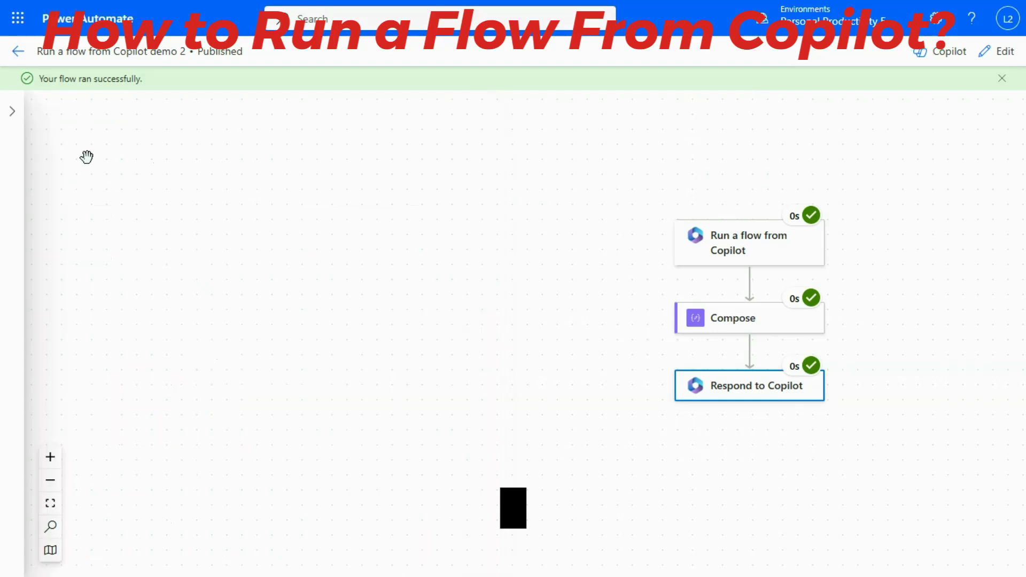
Leave the flow run, switch to the topic in Copilot Studio, dismiss the open add-node list and save the topic.
{"action": "left_click", "coordinate": [18, 51]}
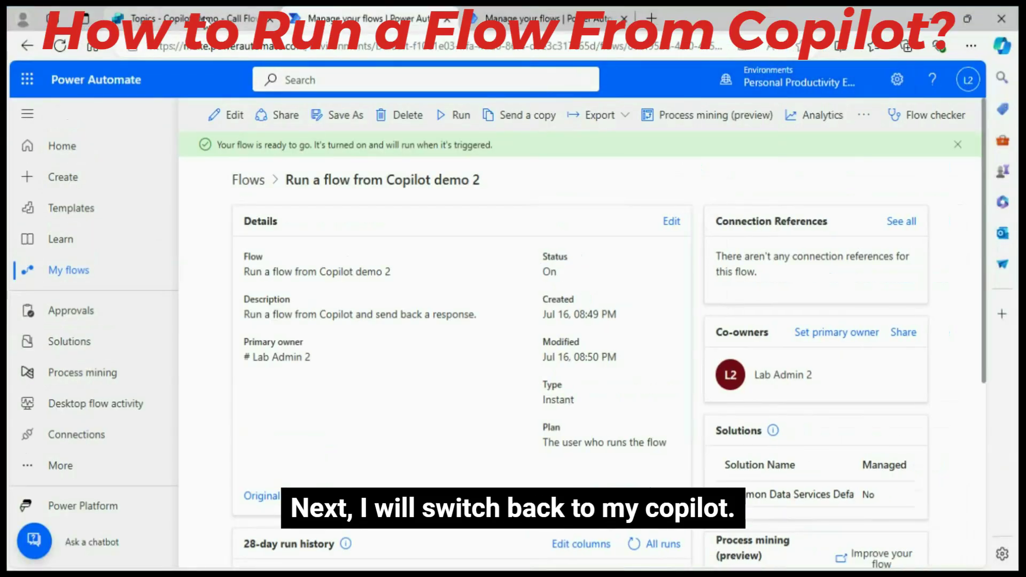
{"action": "left_click", "coordinate": [205, 22]}
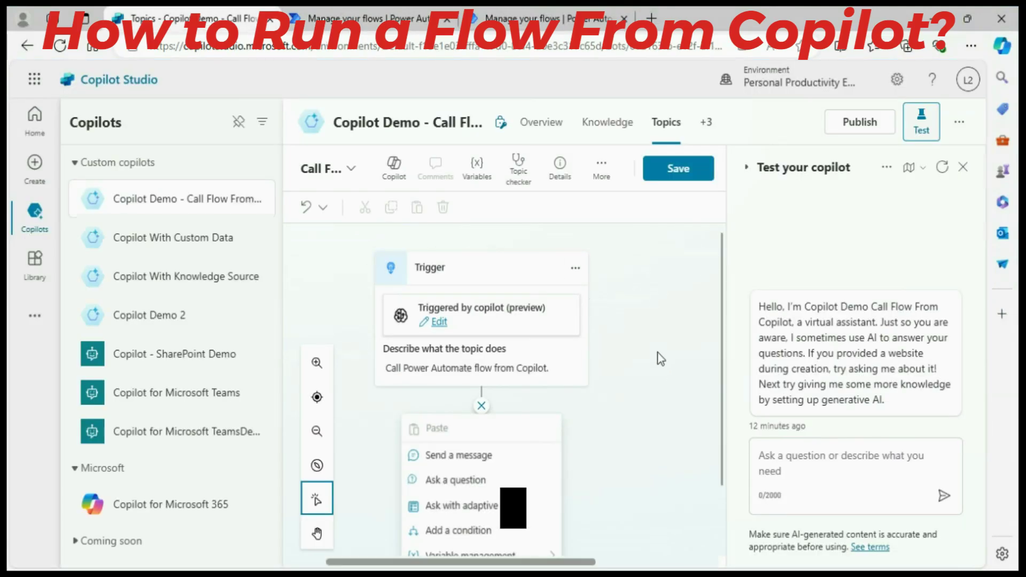
{"action": "left_click", "coordinate": [660, 357]}
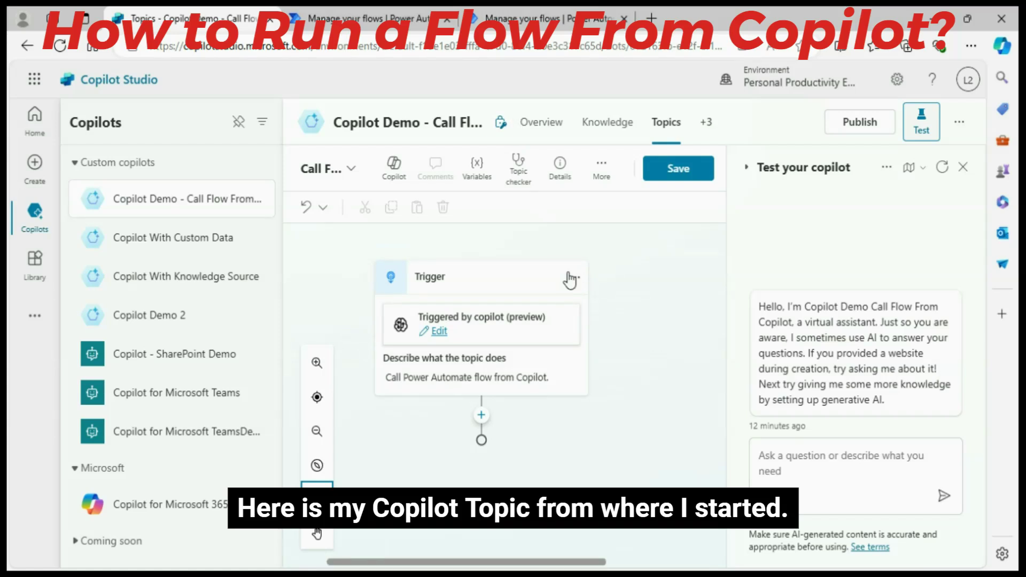
{"action": "left_click", "coordinate": [690, 175]}
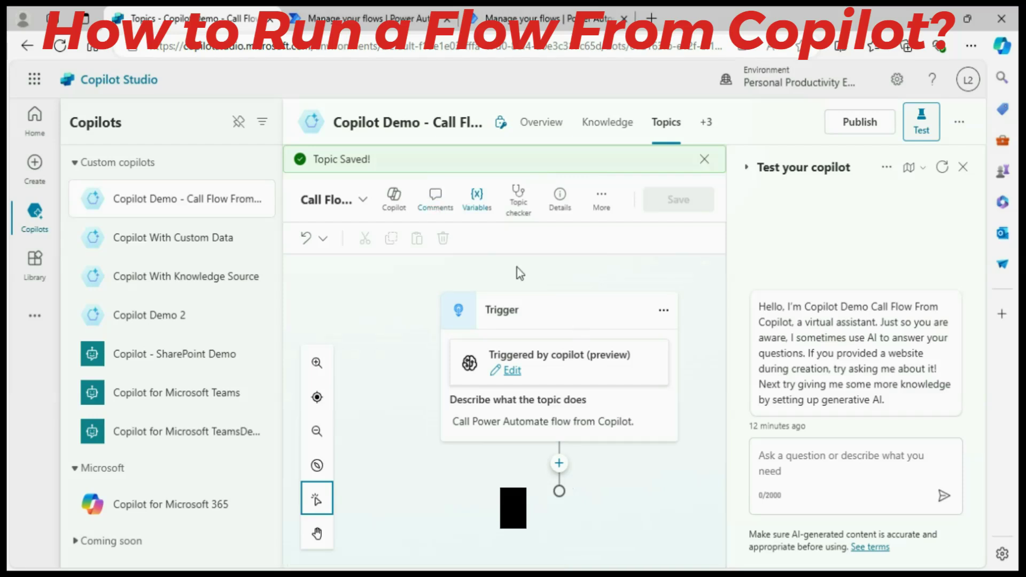
Add a Question node below the trigger with the message "Ask me something about Copilot?".
{"action": "left_click", "coordinate": [559, 464]}
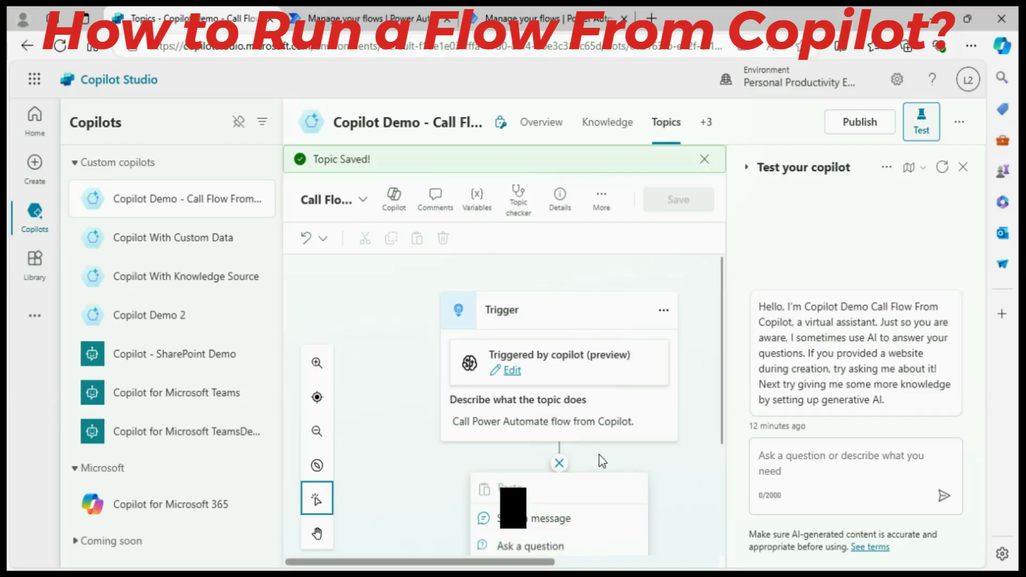
{"action": "mouse_move", "coordinate": [551, 464]}
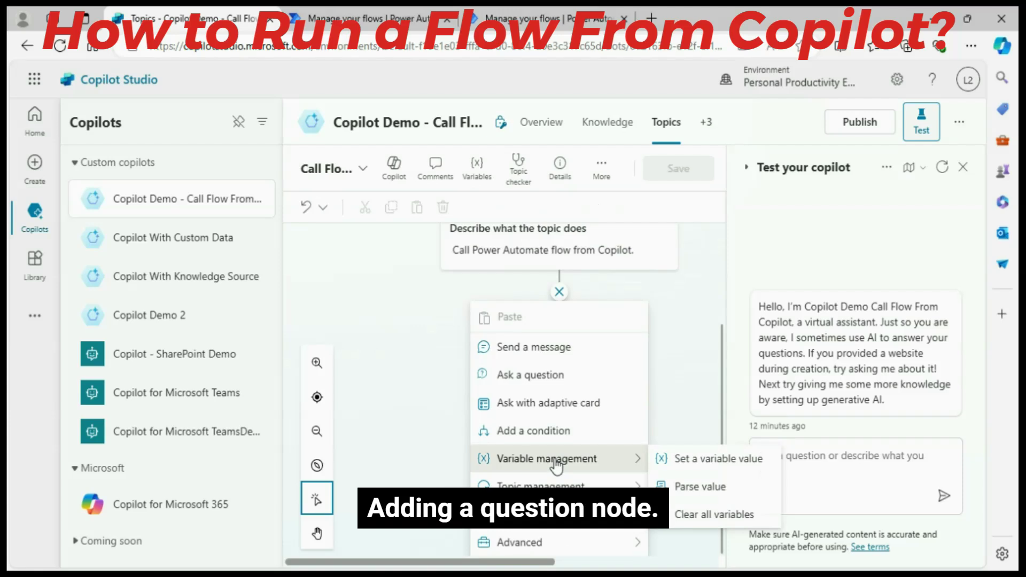
{"action": "left_click", "coordinate": [532, 377]}
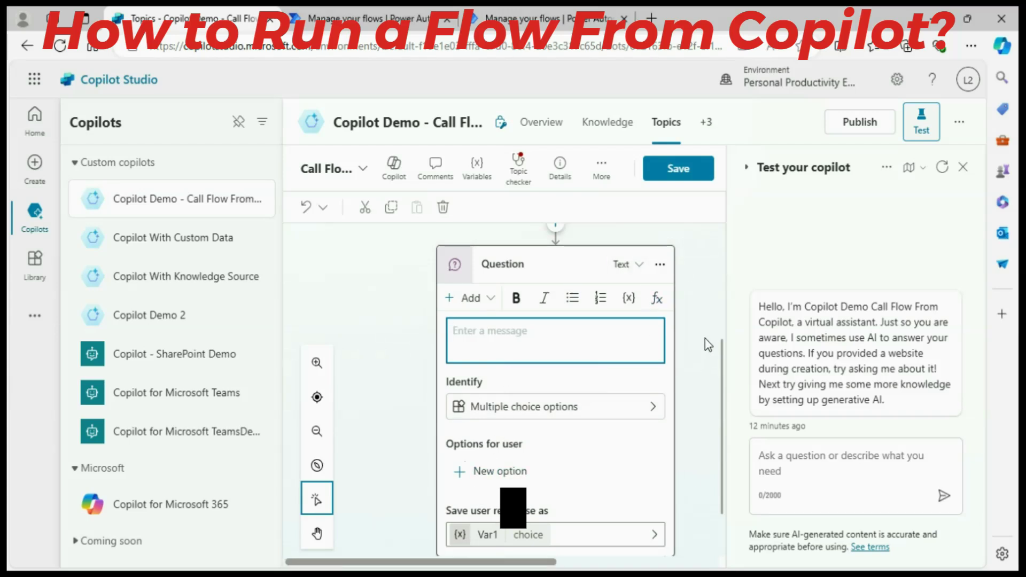
{"action": "left_click", "coordinate": [437, 528]}
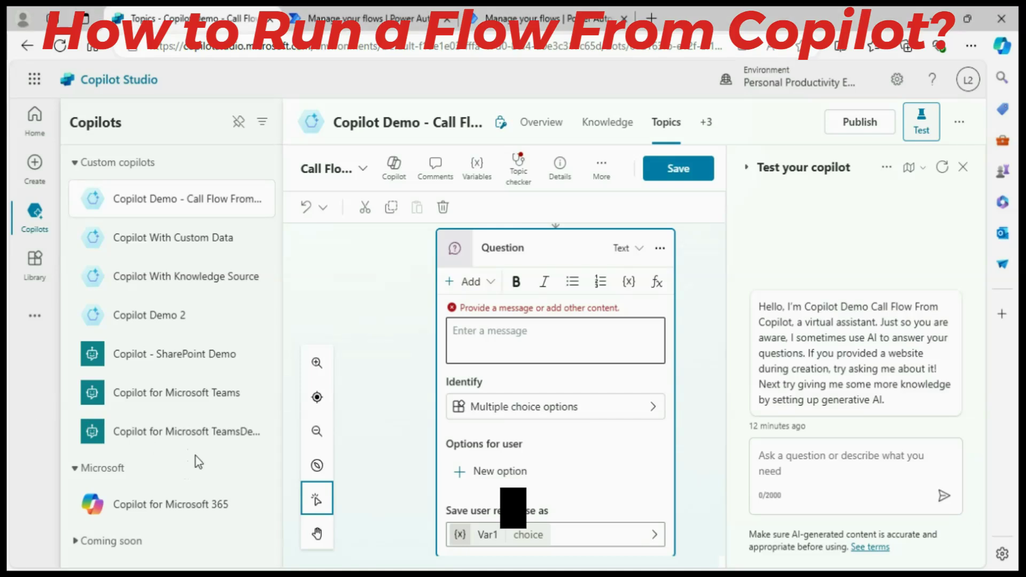
{"action": "left_click", "coordinate": [461, 359]}
{"action": "type", "text": "Ask me something about Copilot?"}
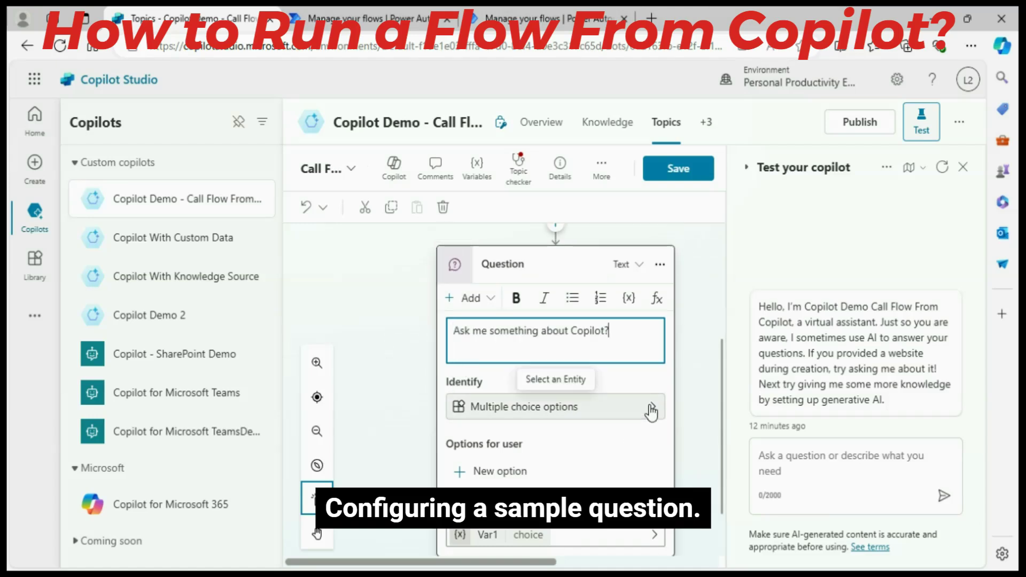
Set the question to identify the User's entire response.
{"action": "left_click", "coordinate": [603, 419]}
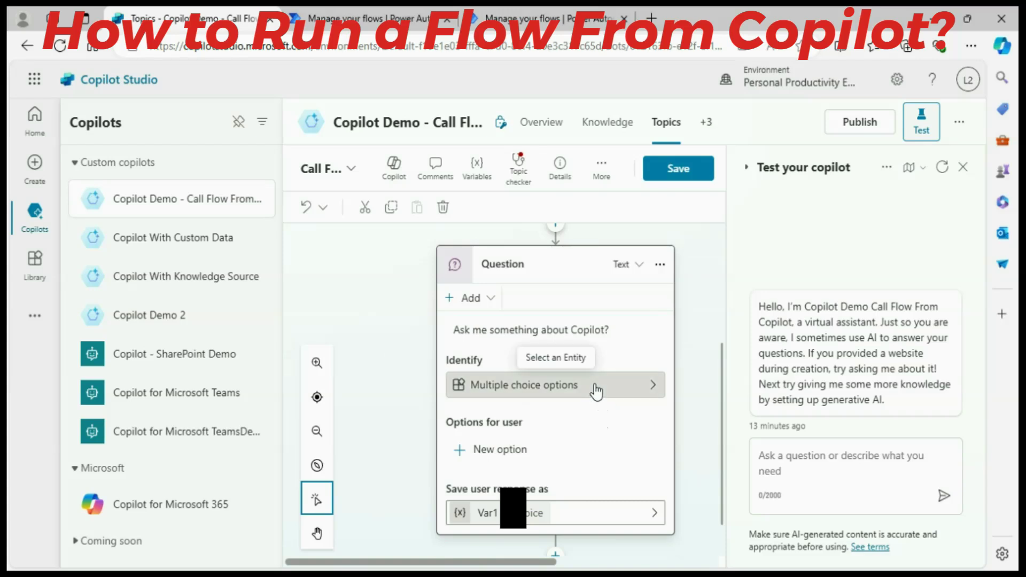
{"action": "left_click", "coordinate": [596, 392]}
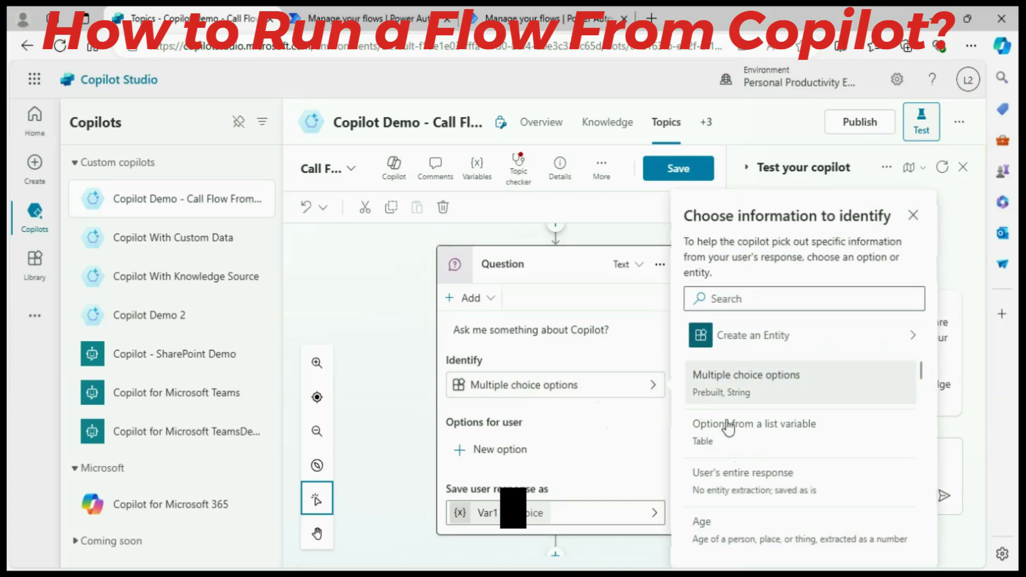
{"action": "left_click", "coordinate": [778, 481]}
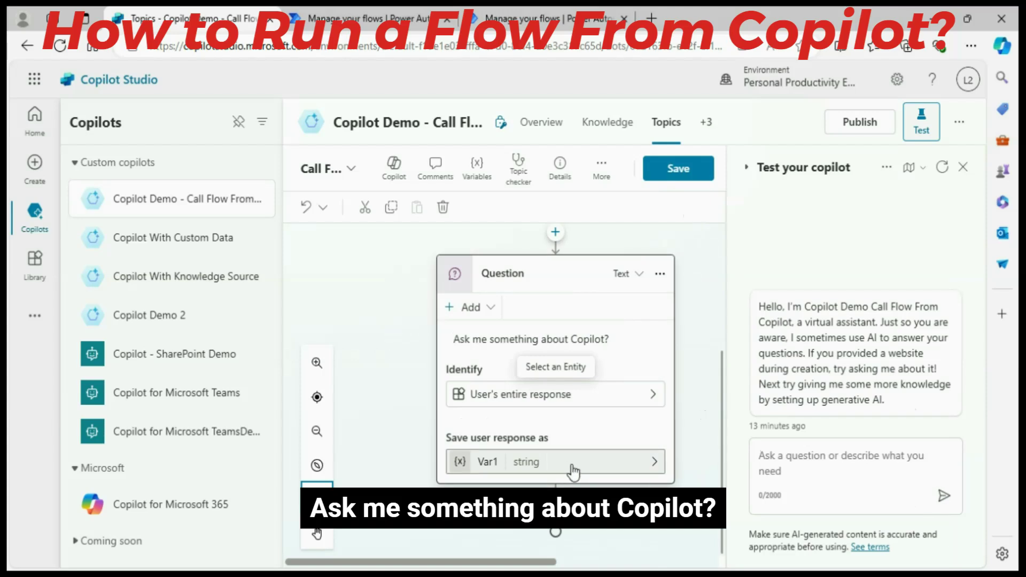
Rename the variable storing the question's response to Var1UserQuestion and save the topic.
{"action": "left_click", "coordinate": [487, 461]}
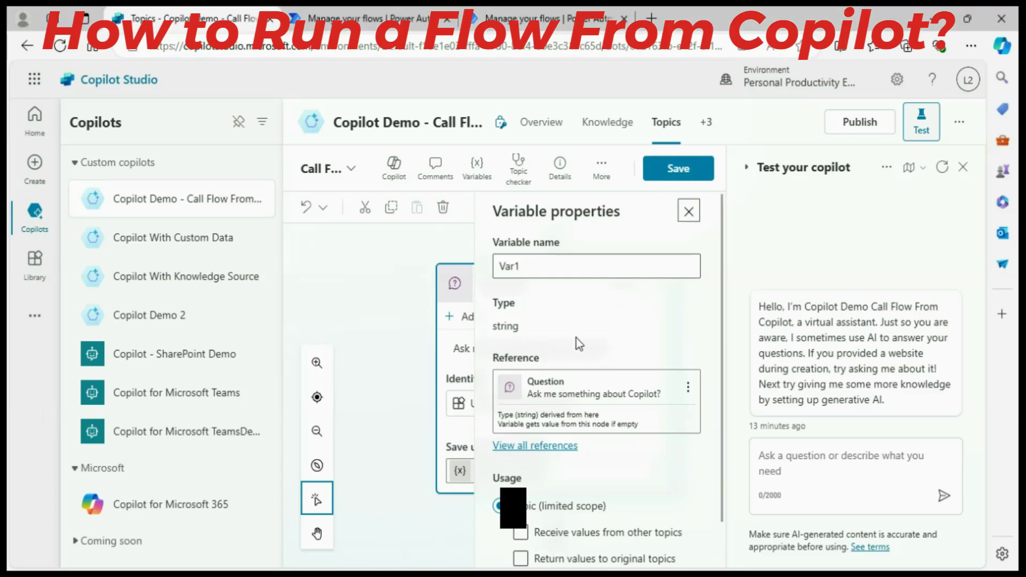
{"action": "left_click", "coordinate": [534, 264]}
{"action": "left_click_drag", "start_coordinate": [518, 264], "coordinate": [491, 266]}
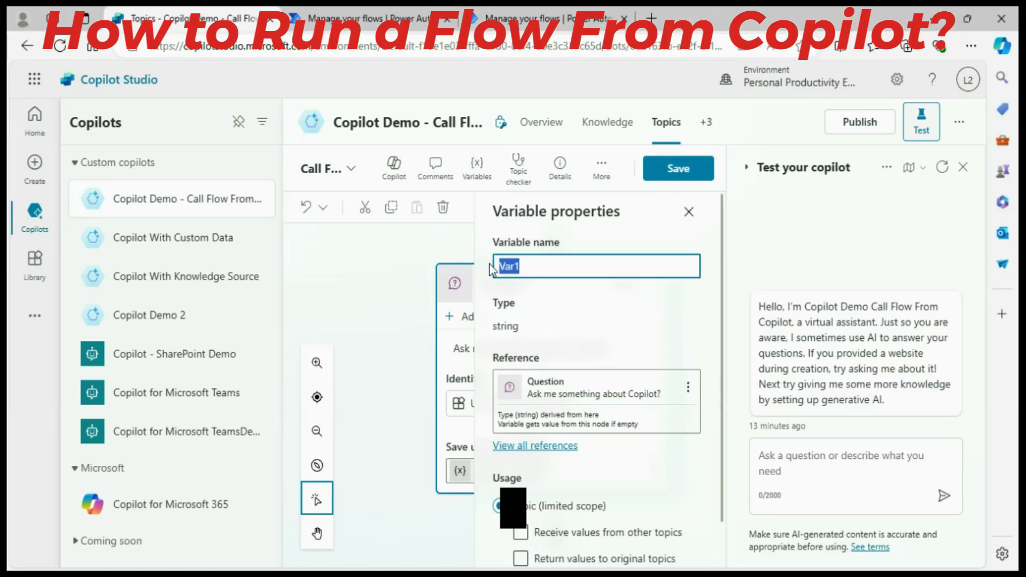
{"action": "type", "text": "Var1UserQuestion"}
{"action": "left_click", "coordinate": [665, 172]}
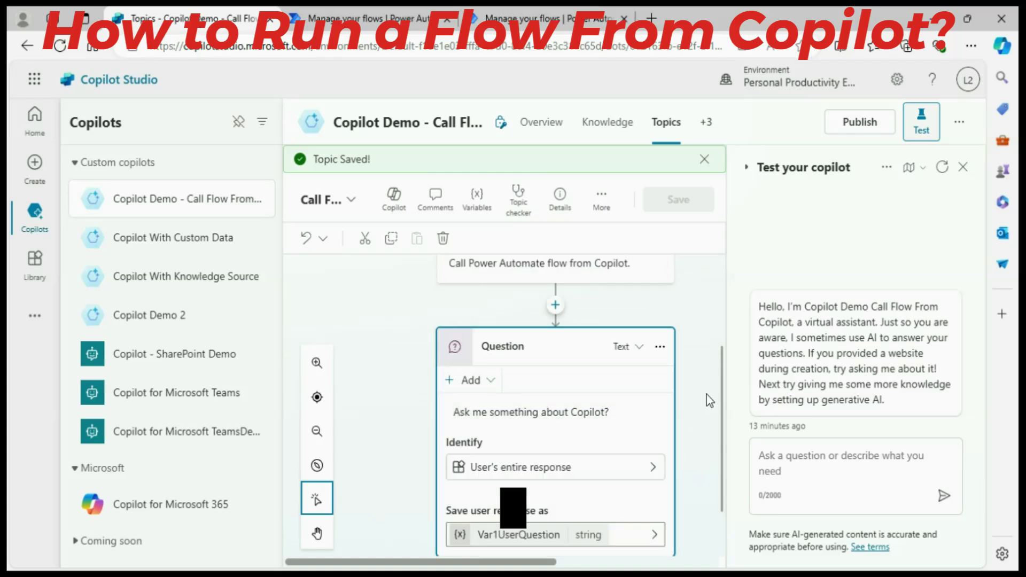
{"action": "scroll", "coordinate": [700, 427], "scroll_direction": "down", "scroll_amount": 1}
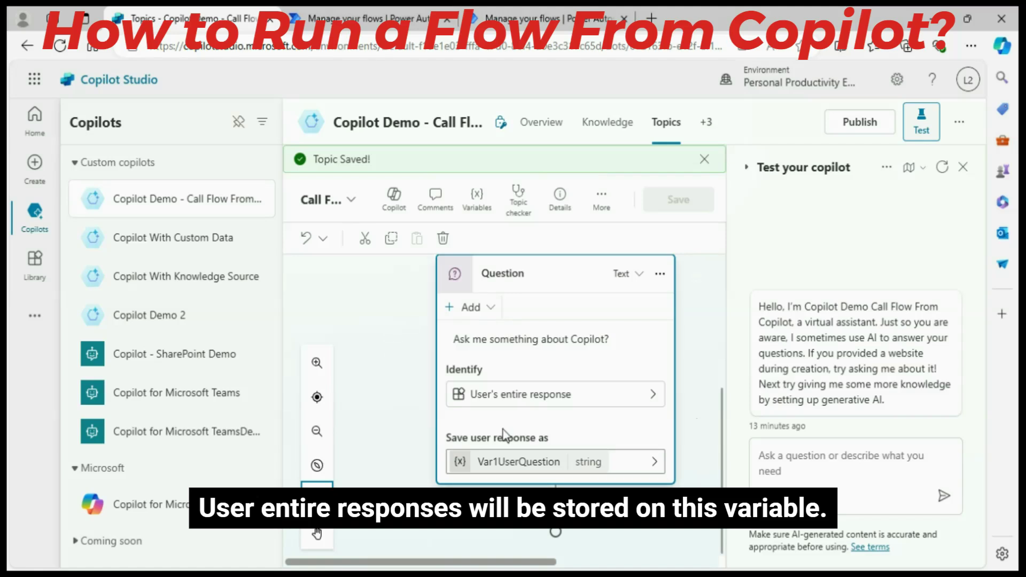
{"action": "scroll", "coordinate": [556, 374], "scroll_direction": "down", "scroll_amount": 1}
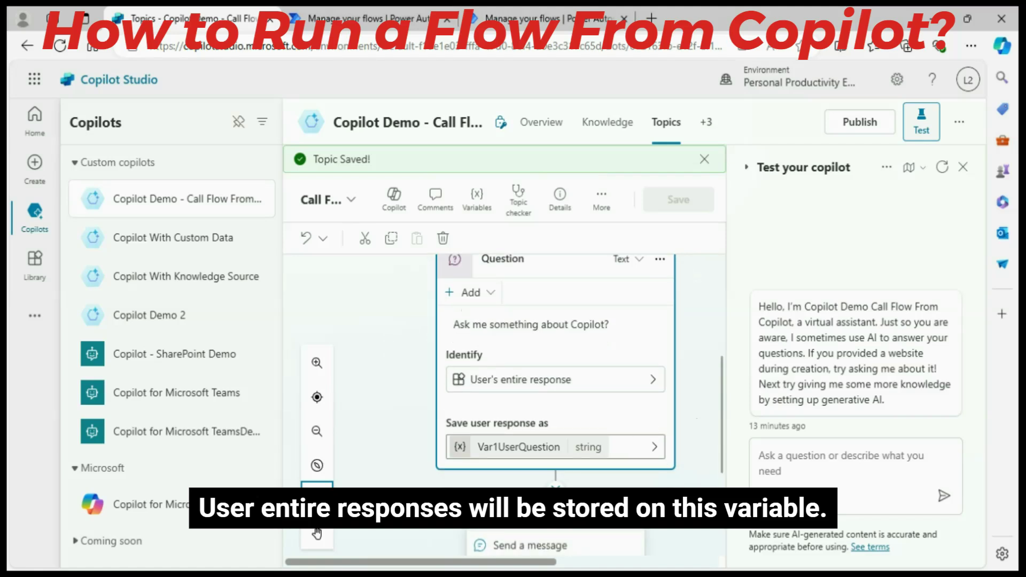
{"action": "left_click", "coordinate": [556, 485]}
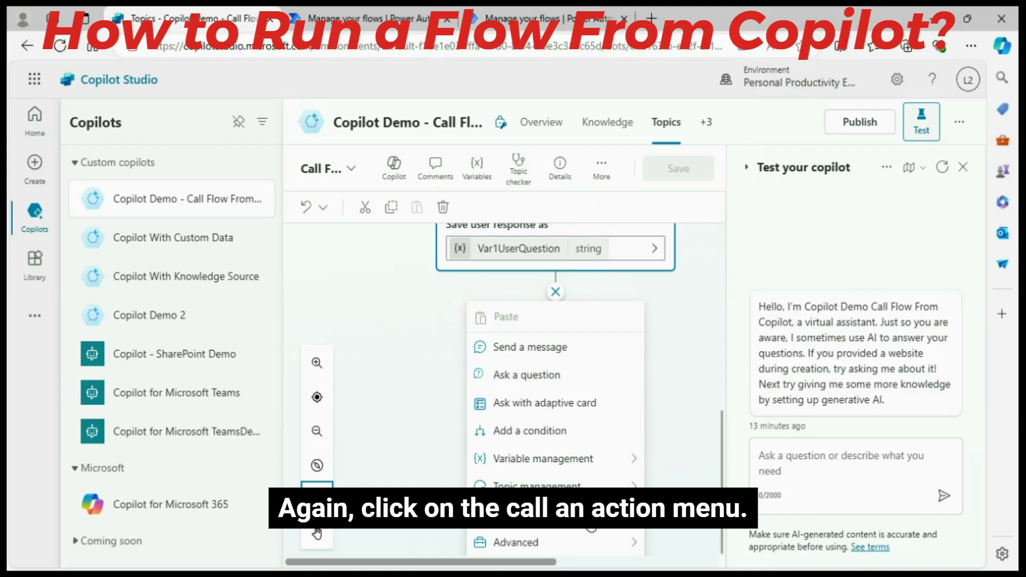
{"action": "left_click", "coordinate": [529, 514]}
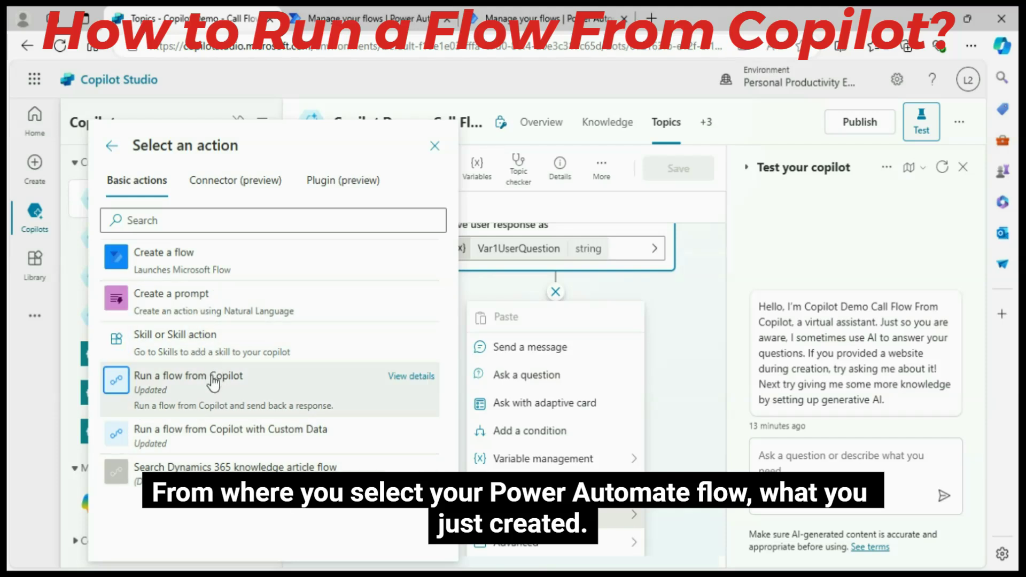
{"action": "left_click", "coordinate": [682, 396]}
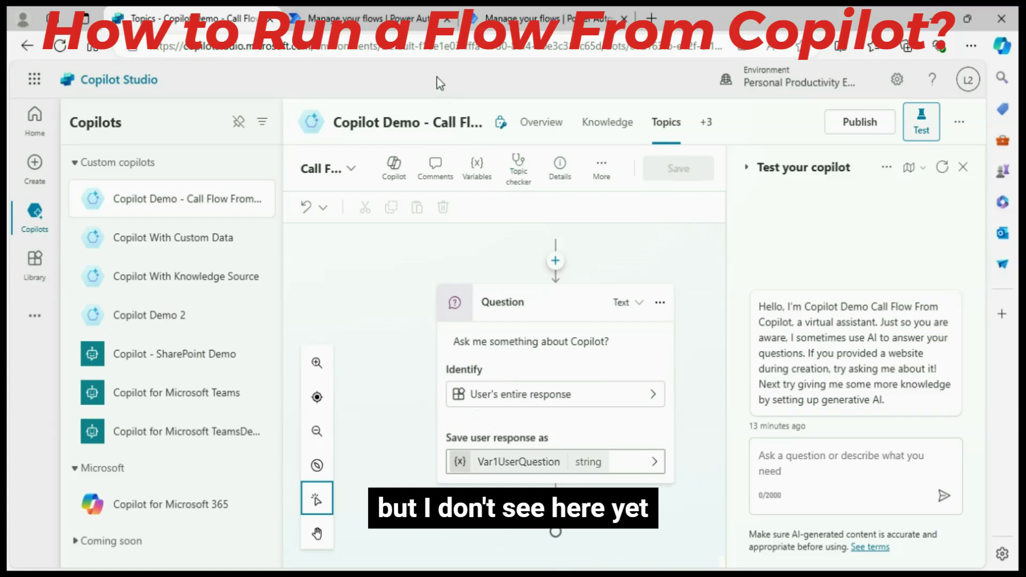
Reload the Copilot Studio page to refresh the topic and its available flows.
{"action": "left_click", "coordinate": [431, 47]}
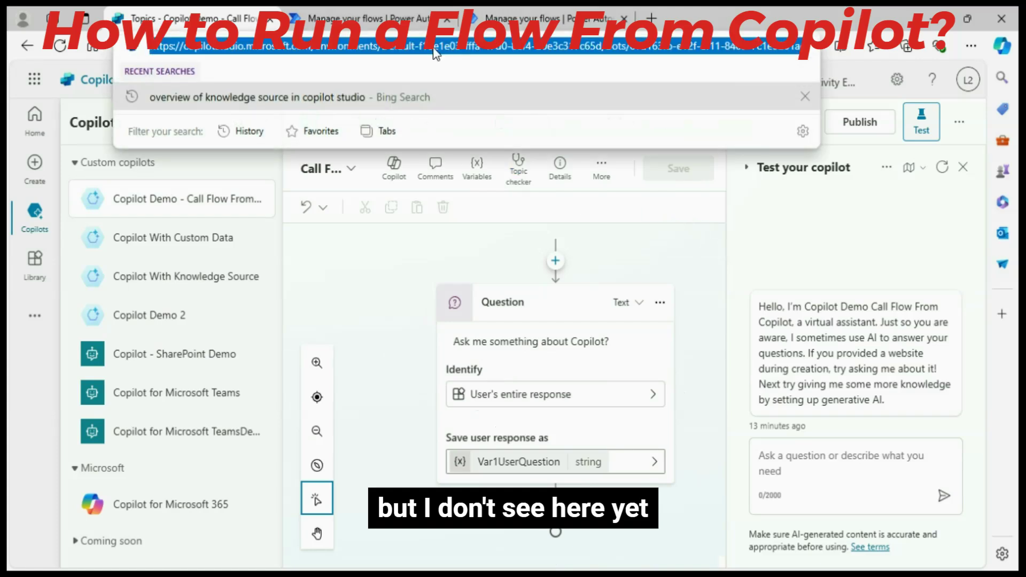
{"action": "left_click", "coordinate": [700, 289]}
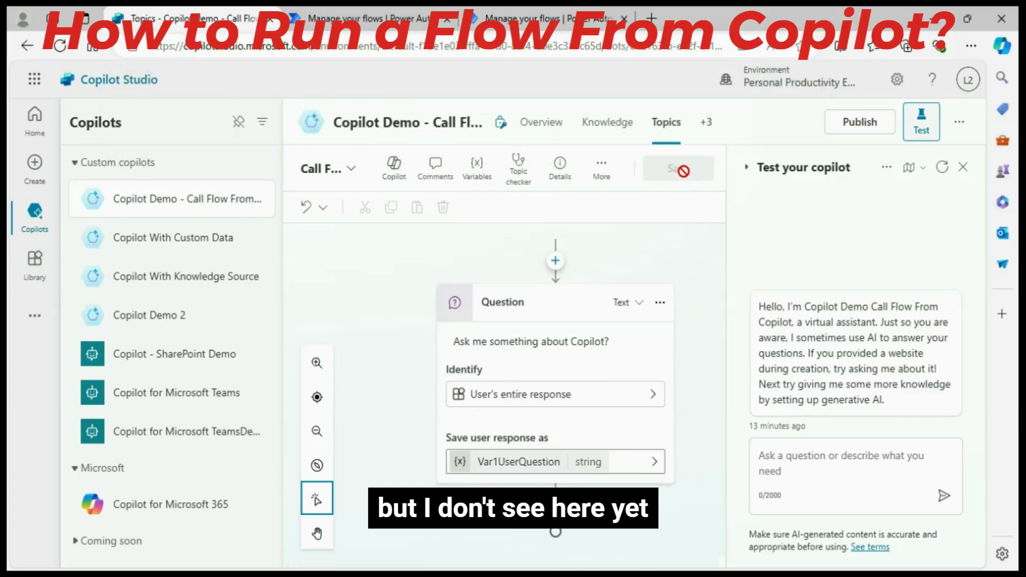
{"action": "left_click", "coordinate": [529, 47]}
{"action": "key", "text": "Return"}
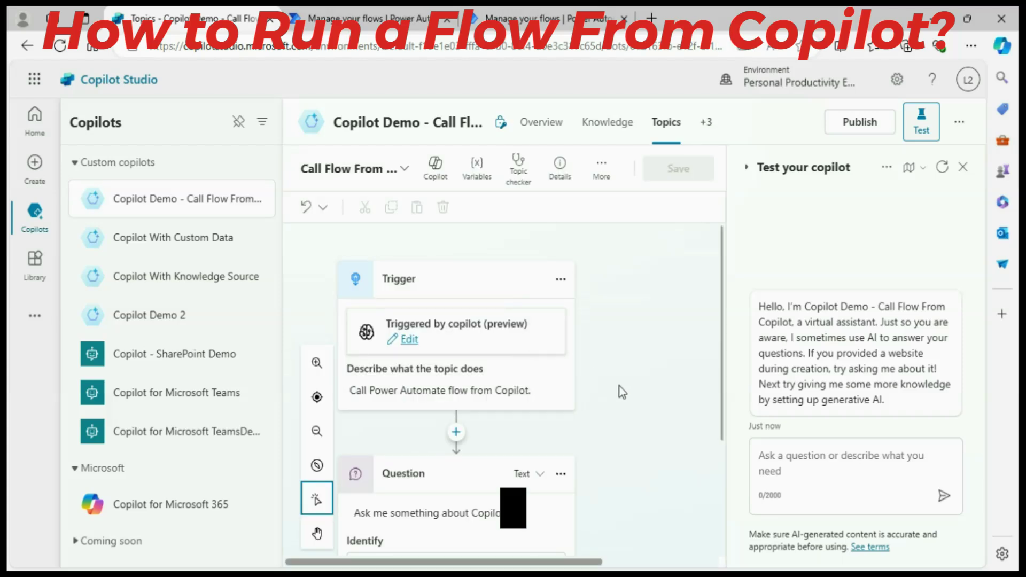
Add an action below the Question node that calls the flow "Run a flow from Copilot demo 2".
{"action": "scroll", "coordinate": [604, 476], "scroll_direction": "down", "scroll_amount": 3}
{"action": "scroll", "coordinate": [563, 488], "scroll_direction": "down", "scroll_amount": 1}
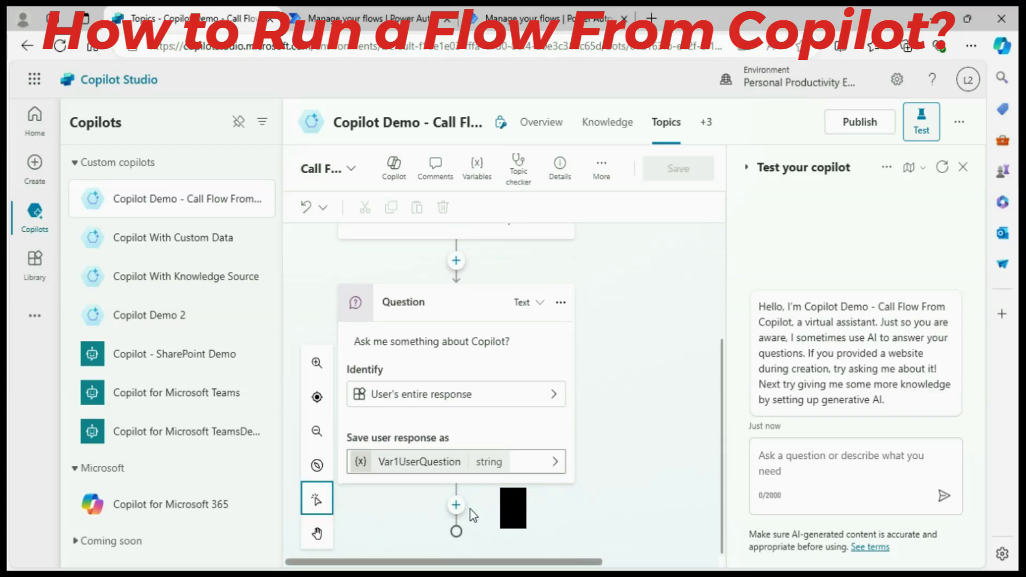
{"action": "left_click", "coordinate": [456, 504]}
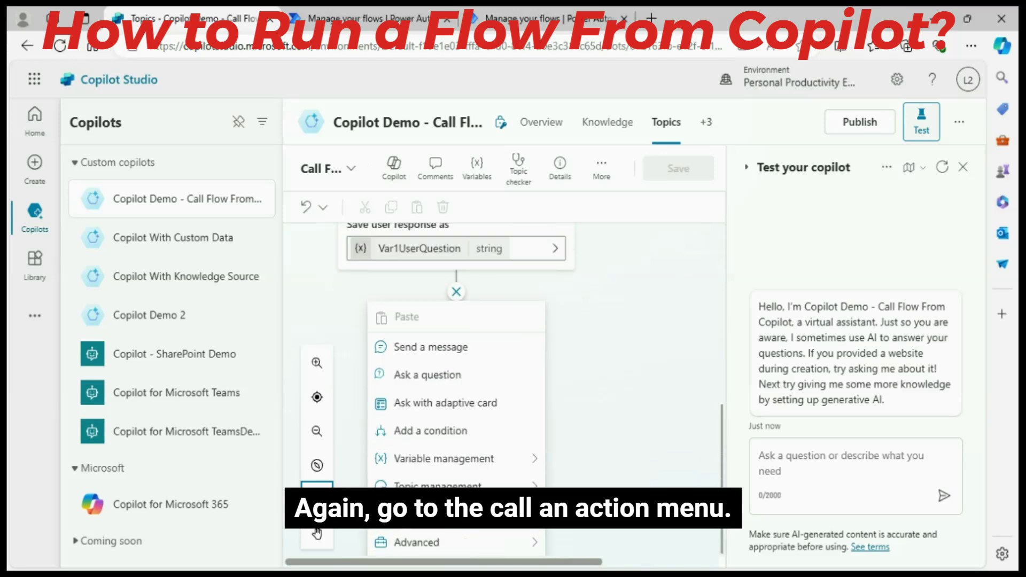
{"action": "left_click", "coordinate": [468, 526]}
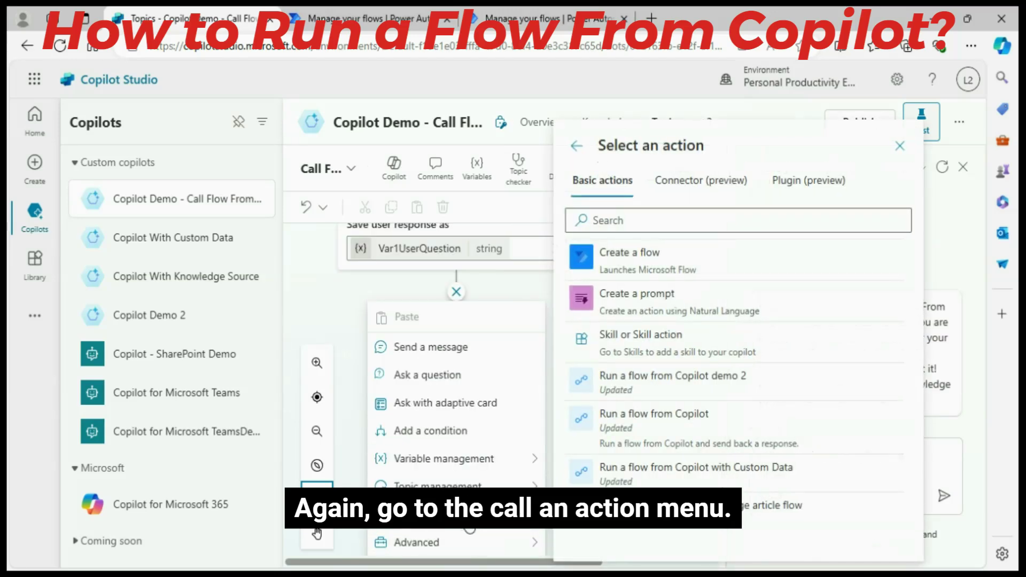
{"action": "left_click", "coordinate": [641, 386]}
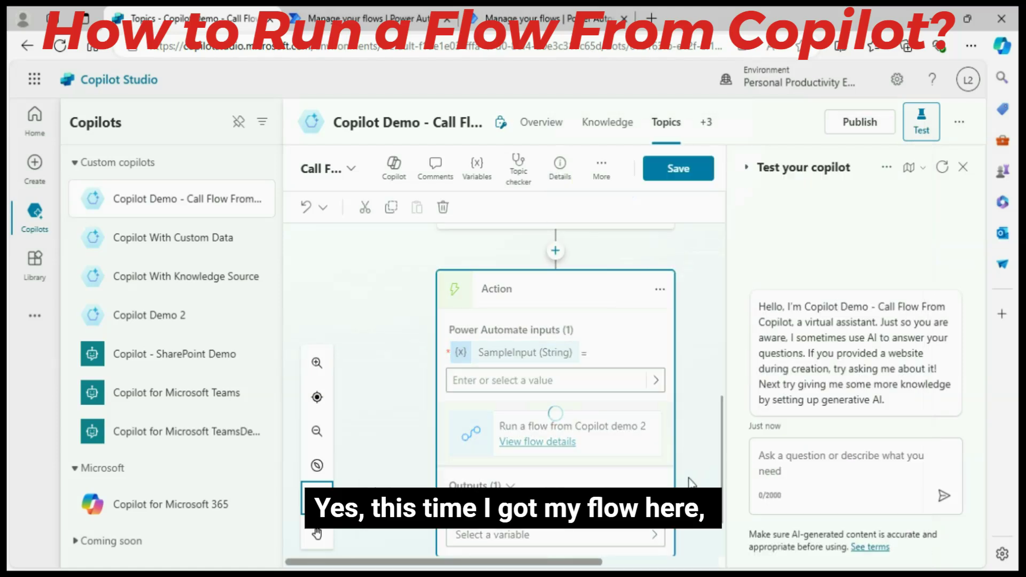
Set the flow action's SampleInput to the custom variable Var1UserQuestion.
{"action": "left_click", "coordinate": [485, 383]}
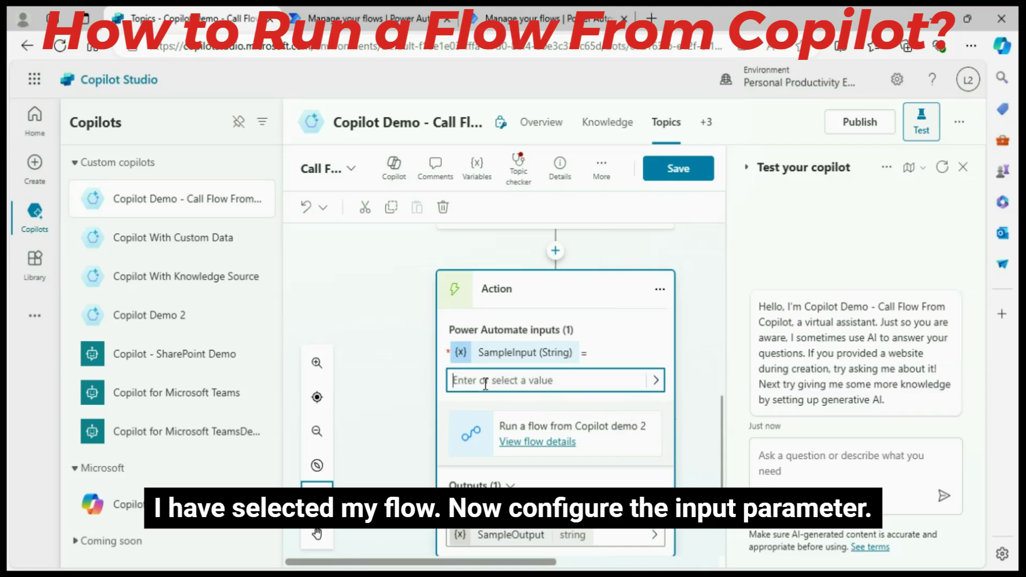
{"action": "left_click", "coordinate": [656, 380]}
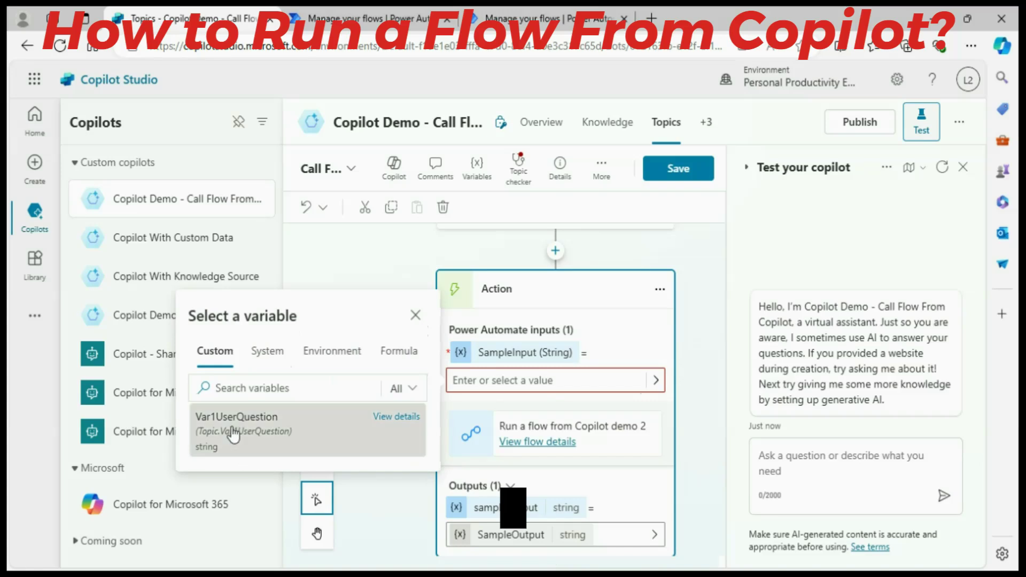
{"action": "left_click", "coordinate": [233, 434]}
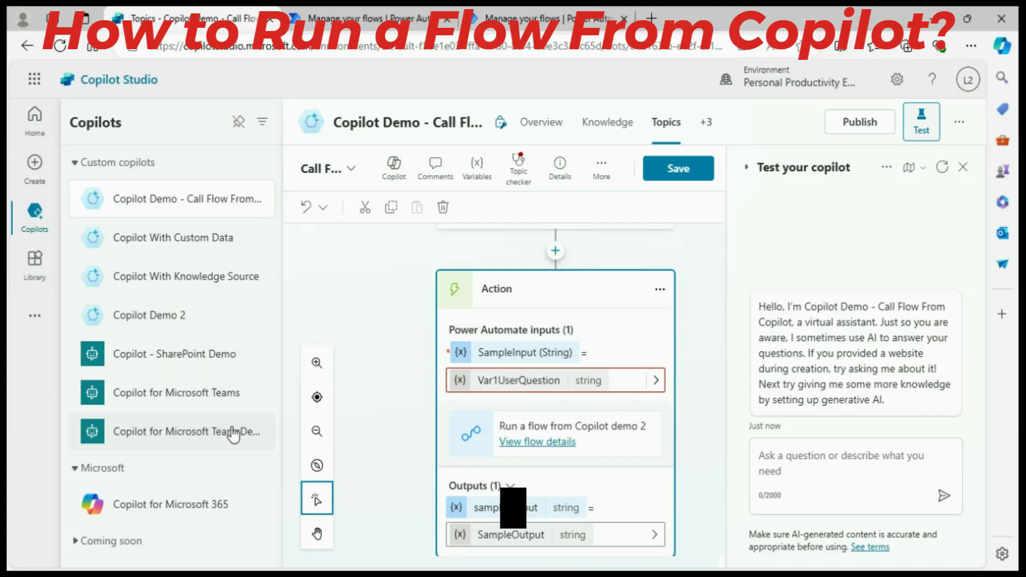
{"action": "left_click", "coordinate": [689, 399]}
Add a Message node below the flow action with the text "This output generated from Power Automate flow:".
{"action": "scroll", "coordinate": [689, 406], "scroll_direction": "down", "scroll_amount": 2}
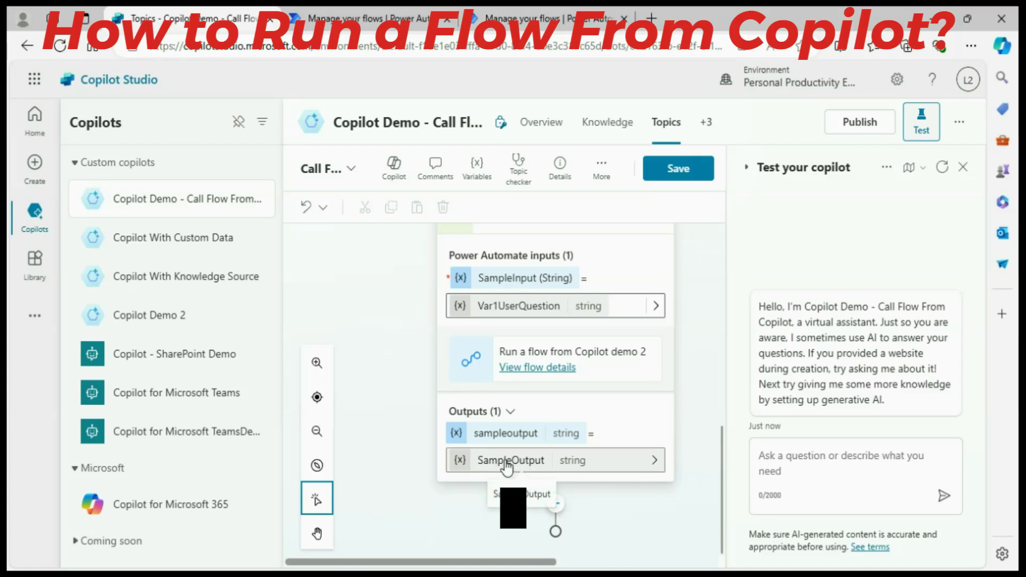
{"action": "left_click", "coordinate": [556, 505]}
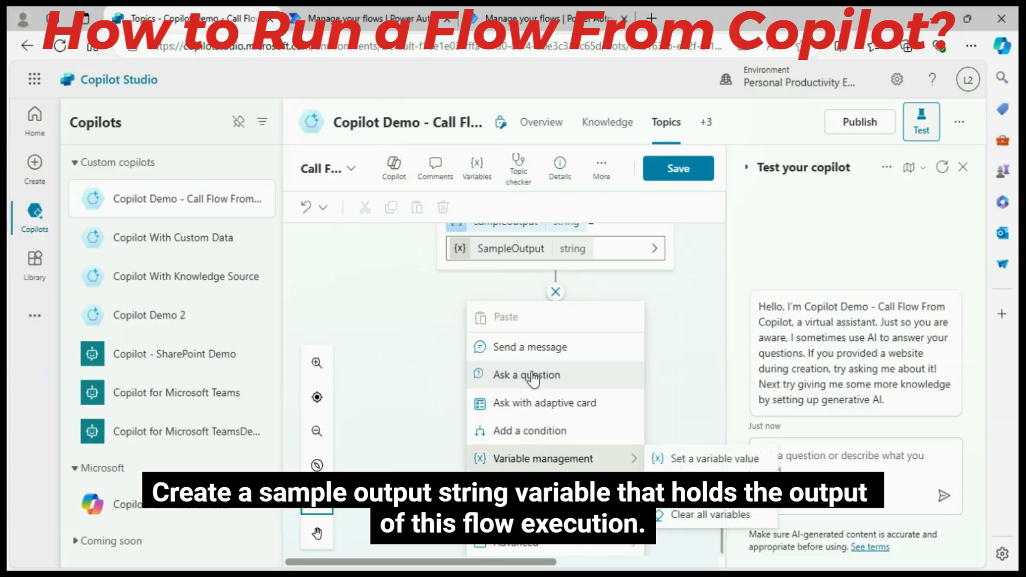
{"action": "left_click", "coordinate": [529, 349]}
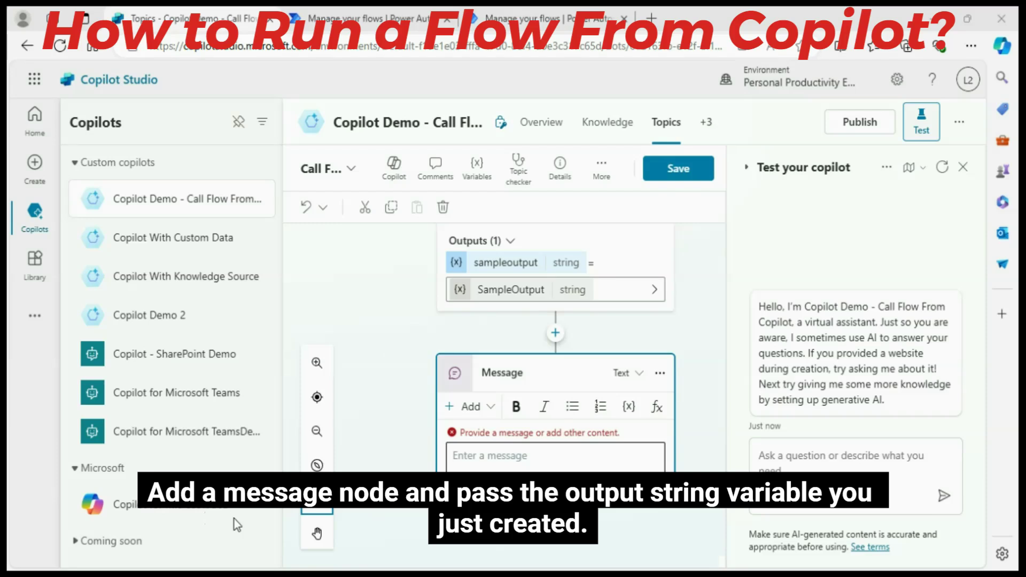
{"action": "left_click", "coordinate": [495, 456]}
{"action": "type", "text": "This output generated from Power Automate flow"}
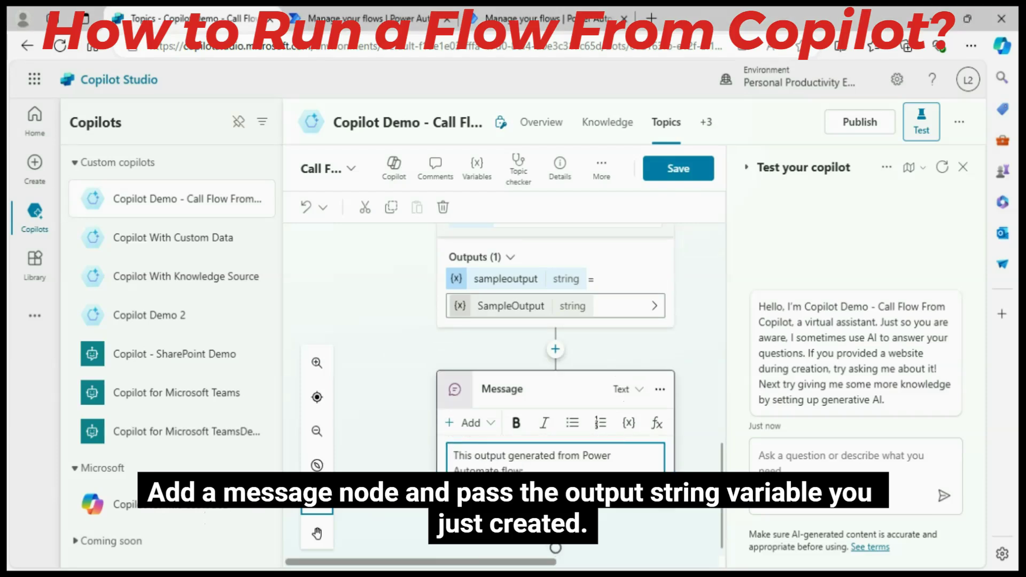
Reword the message to "This output has been generated from the Power Automate flow:".
{"action": "left_click", "coordinate": [510, 456]}
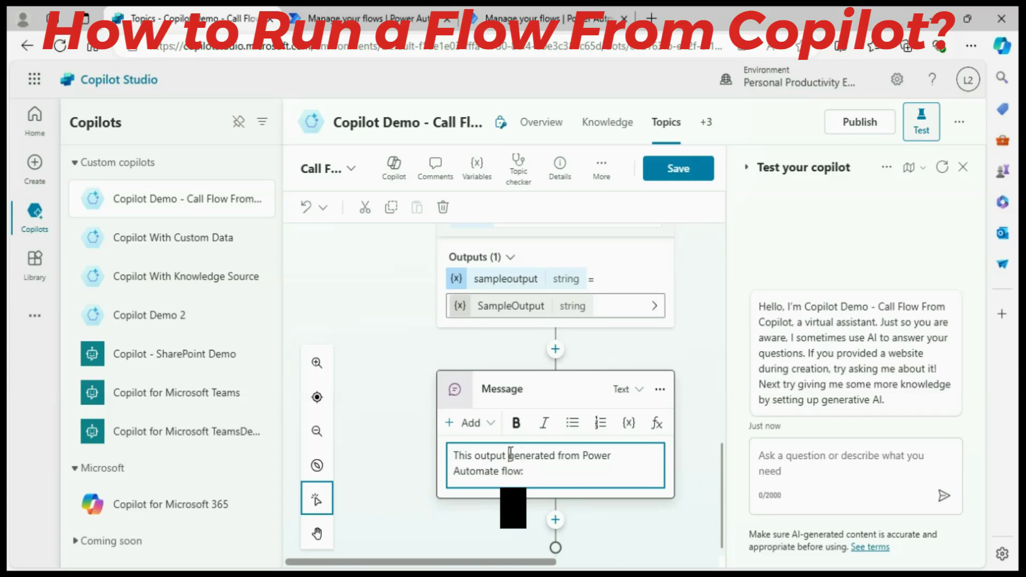
{"action": "type", "text": "has "}
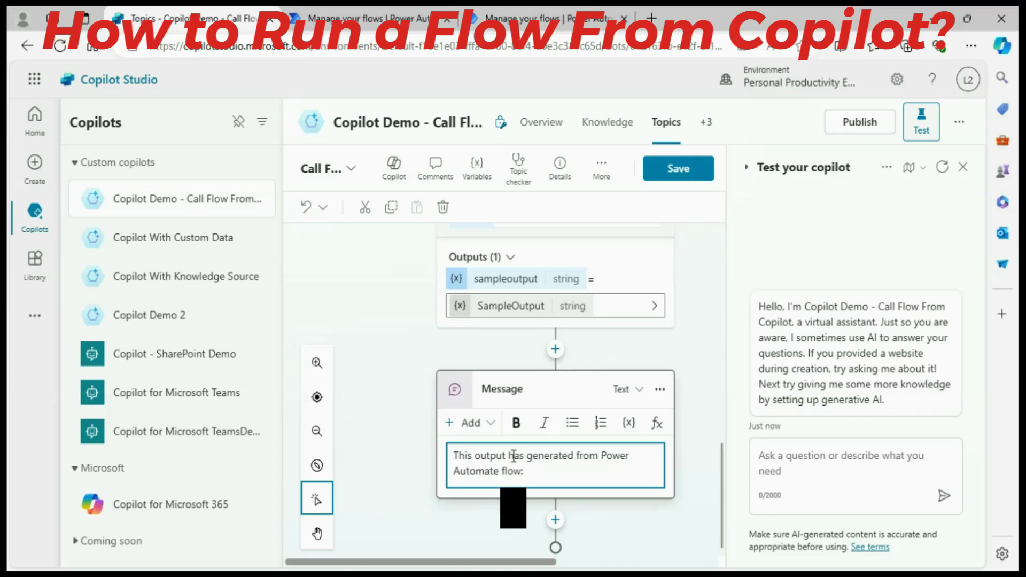
{"action": "type", "text": "been"}
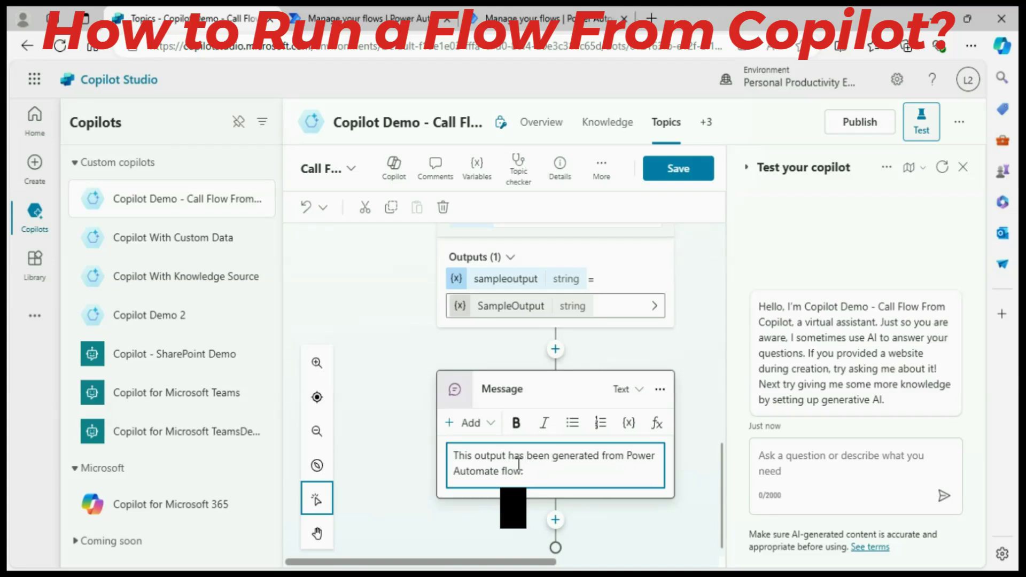
{"action": "left_click", "coordinate": [628, 457]}
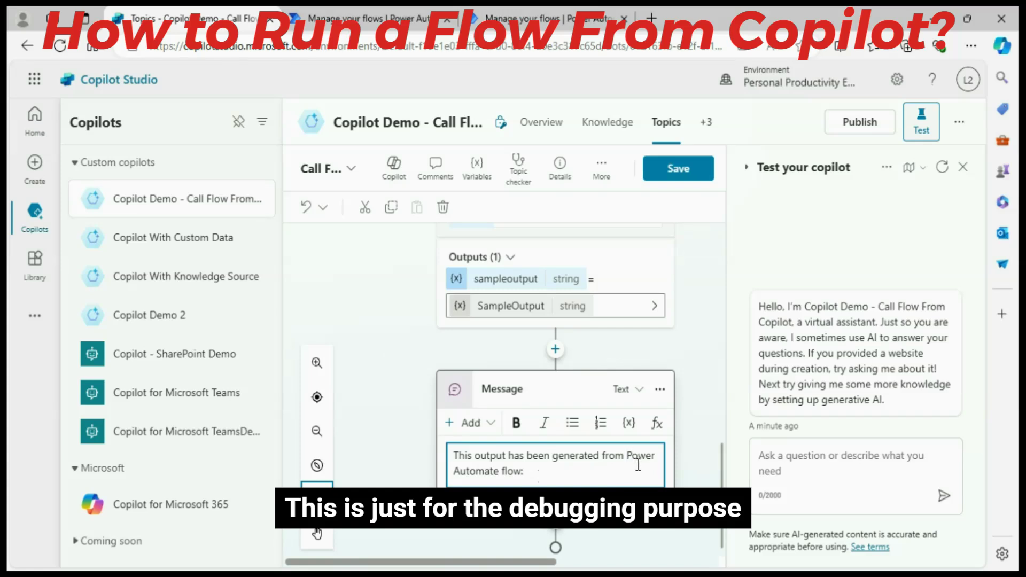
{"action": "type", "text": "the"}
{"action": "left_click", "coordinate": [592, 472]}
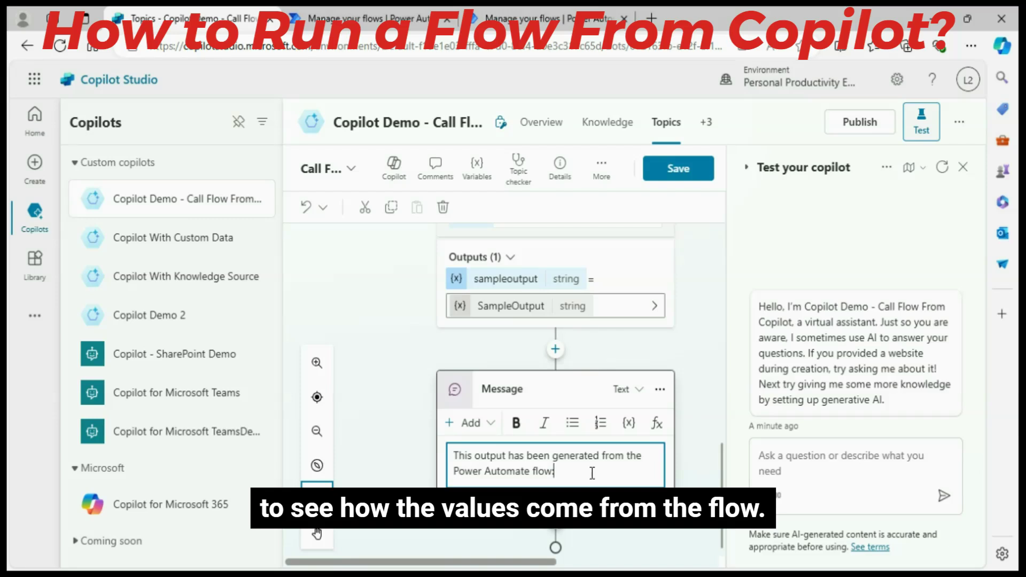
Insert the SampleOutput variable at the end of the message text and save the topic.
{"action": "left_click", "coordinate": [655, 427]}
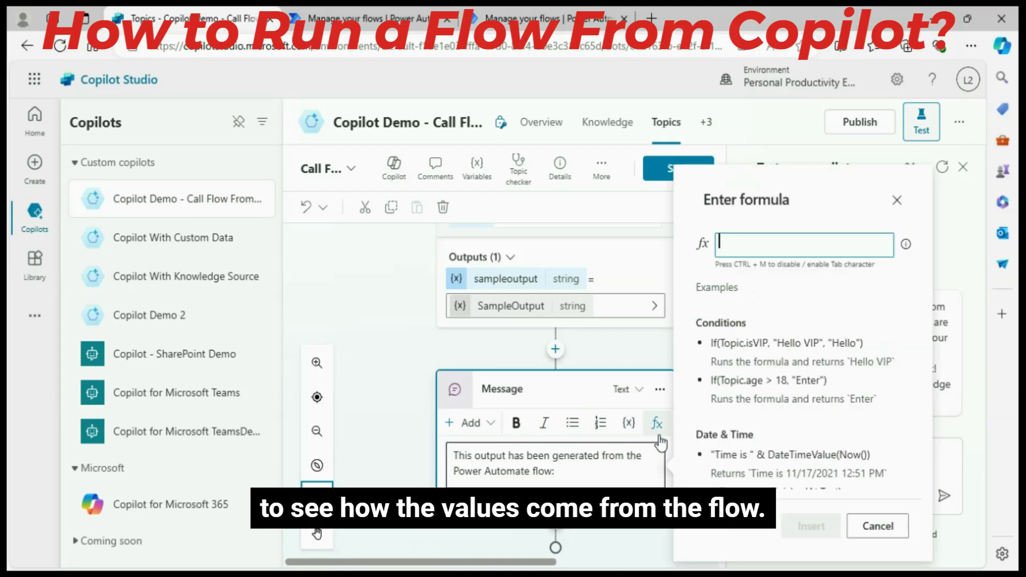
{"action": "left_click", "coordinate": [629, 423]}
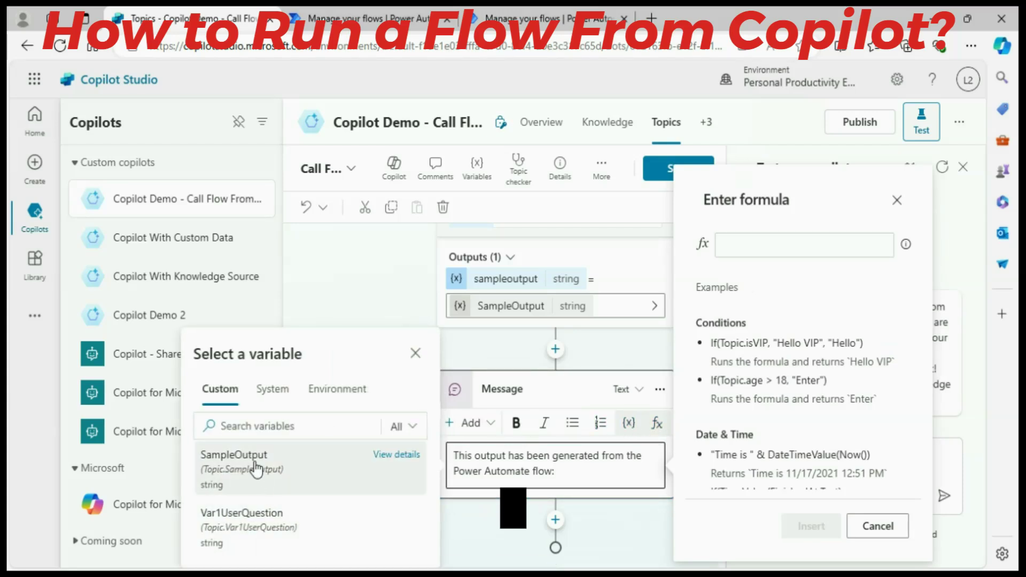
{"action": "left_click", "coordinate": [251, 468]}
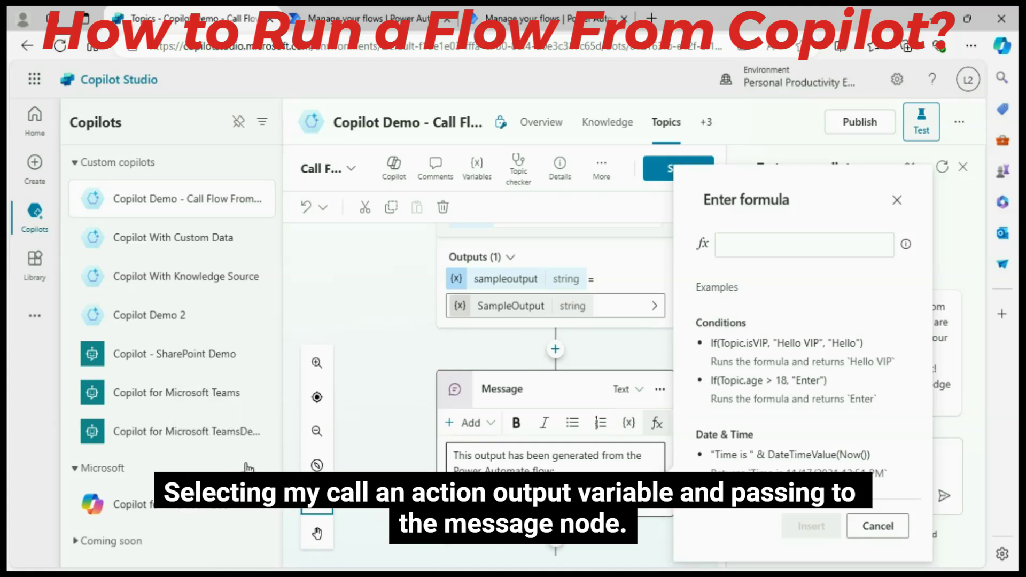
{"action": "left_click", "coordinate": [897, 202]}
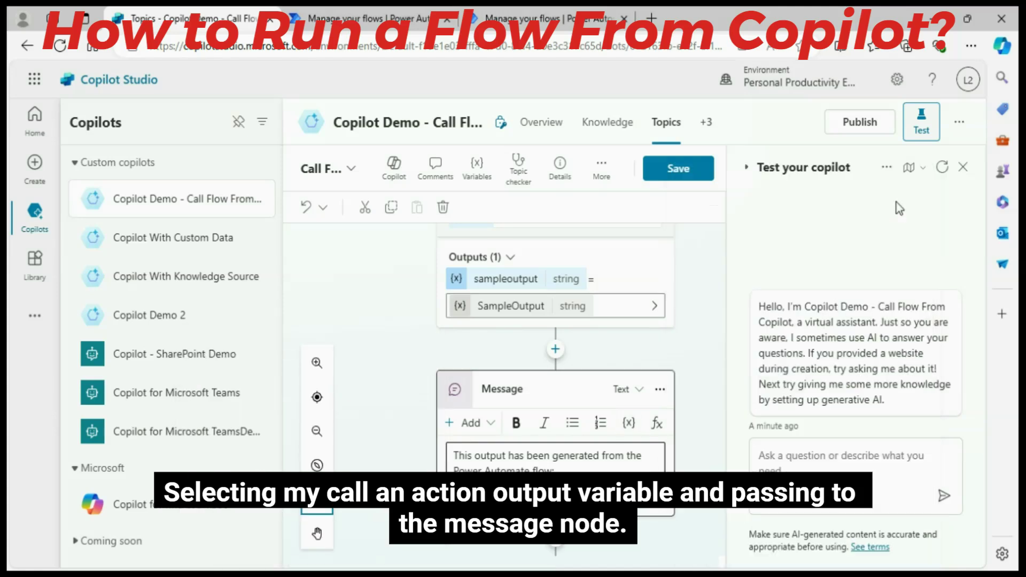
{"action": "left_click", "coordinate": [678, 169]}
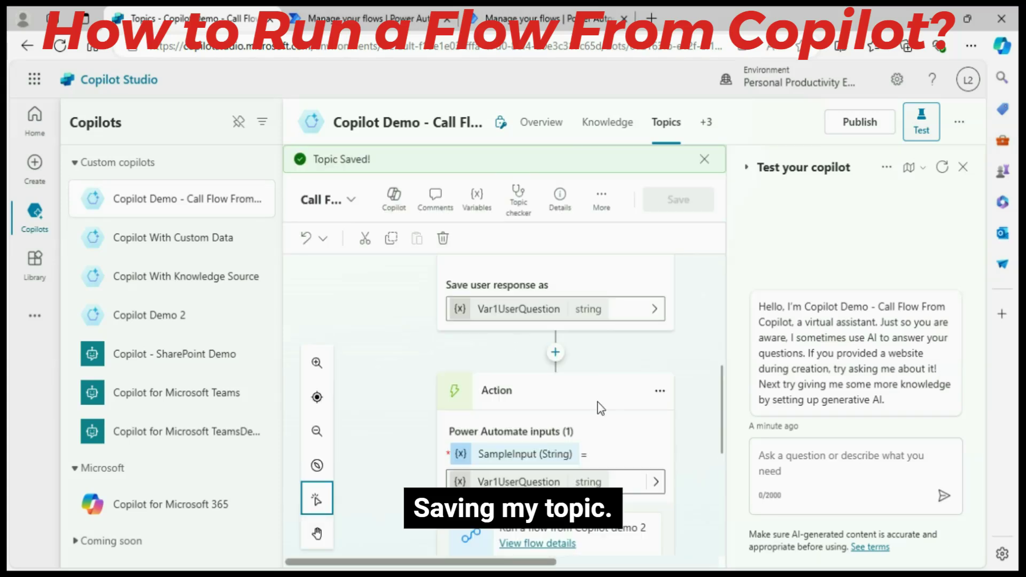
Send "Hi" to the copilot in the test chat.
{"action": "left_click", "coordinate": [799, 461]}
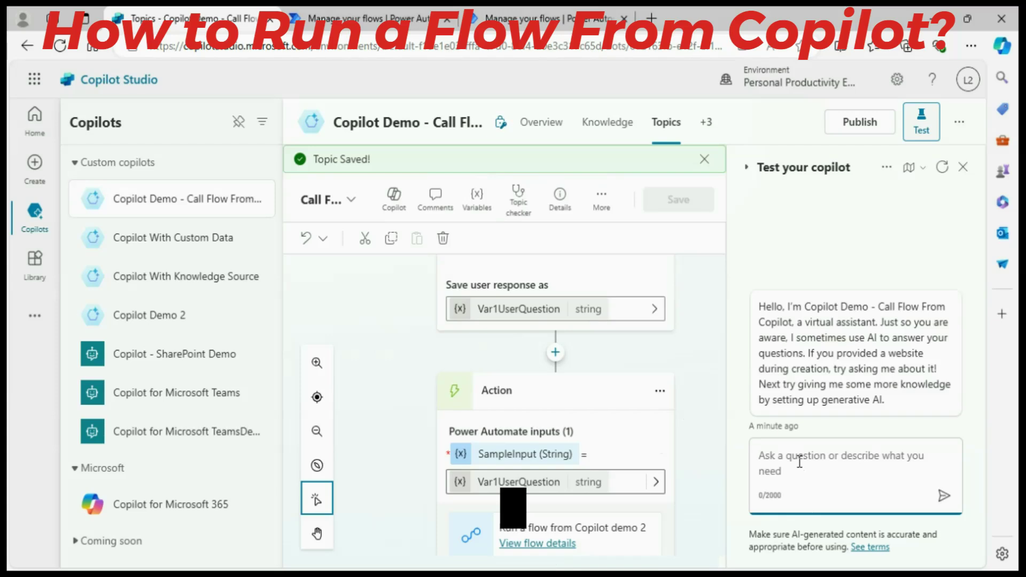
{"action": "type", "text": "Hi"}
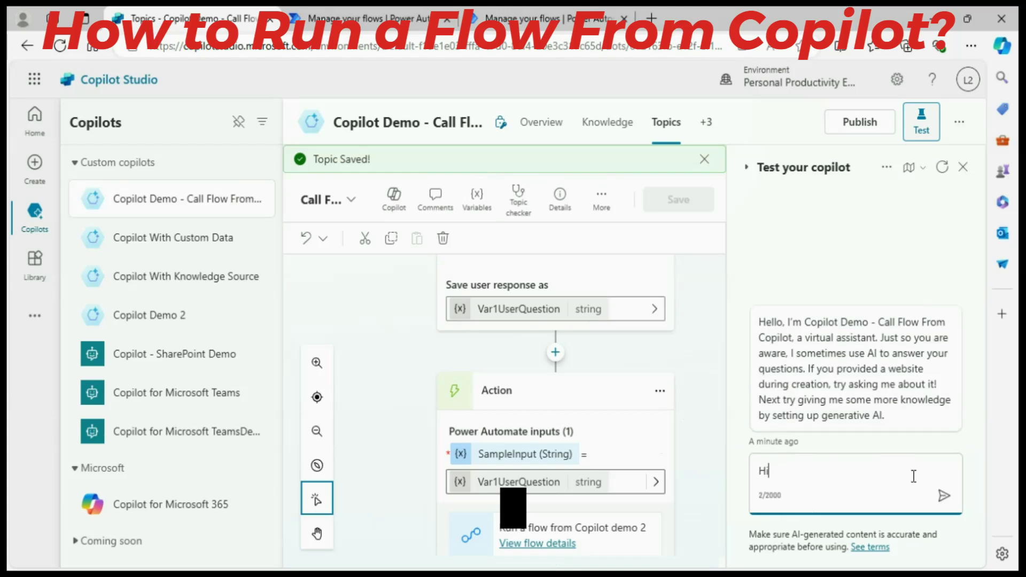
{"action": "left_click", "coordinate": [944, 495]}
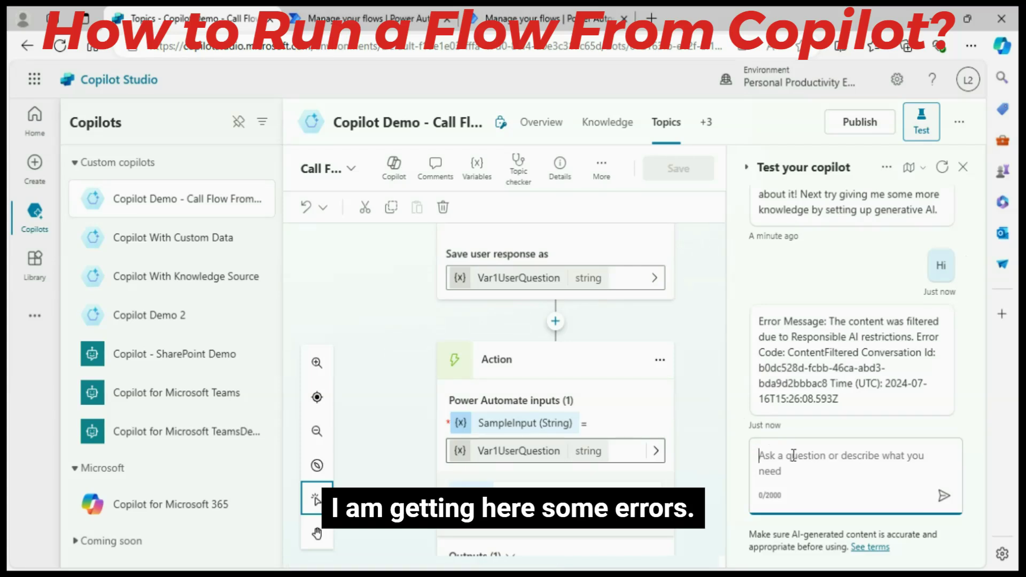
Send the greeting "Hi" to the copilot once more in the test chat.
{"action": "type", "text": "I want"}
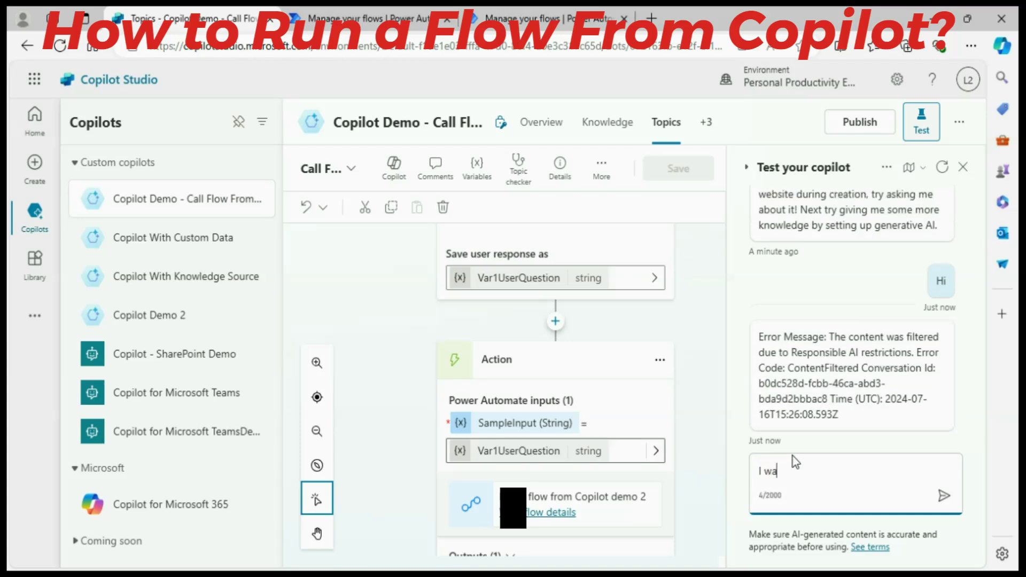
{"action": "key", "text": "BackSpace"}
{"action": "key", "text": "BackSpace"}
{"action": "key", "text": "BackSpace"}
{"action": "key", "text": "BackSpace"}
{"action": "key", "text": "BackSpace"}
{"action": "key", "text": "BackSpace"}
{"action": "type", "text": "Hi"}
{"action": "left_click", "coordinate": [943, 496]}
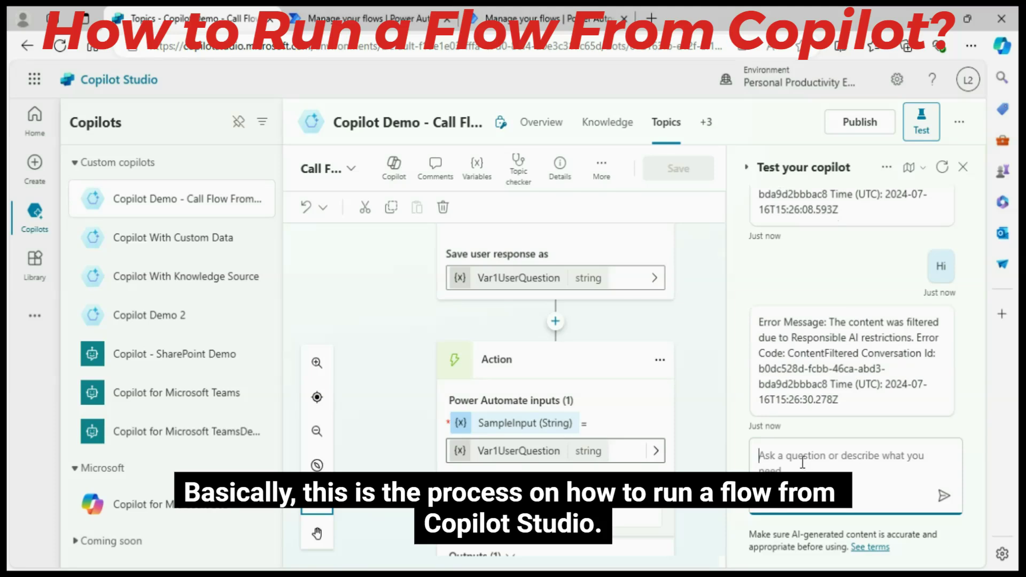
Send the message "I want to test my copilot." in the test chat.
{"action": "type", "text": "Hi"}
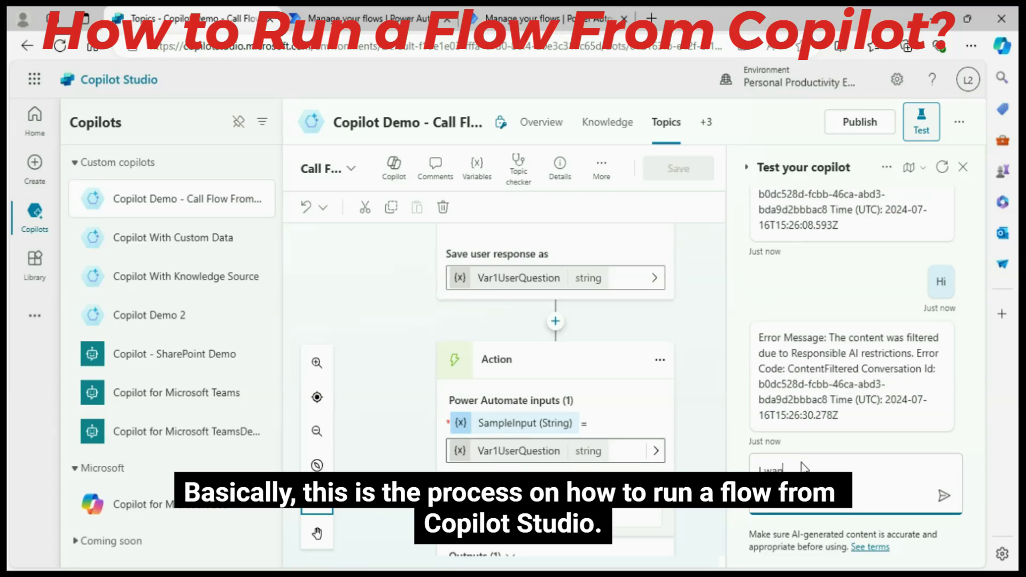
{"action": "type", "text": "want to test my "}
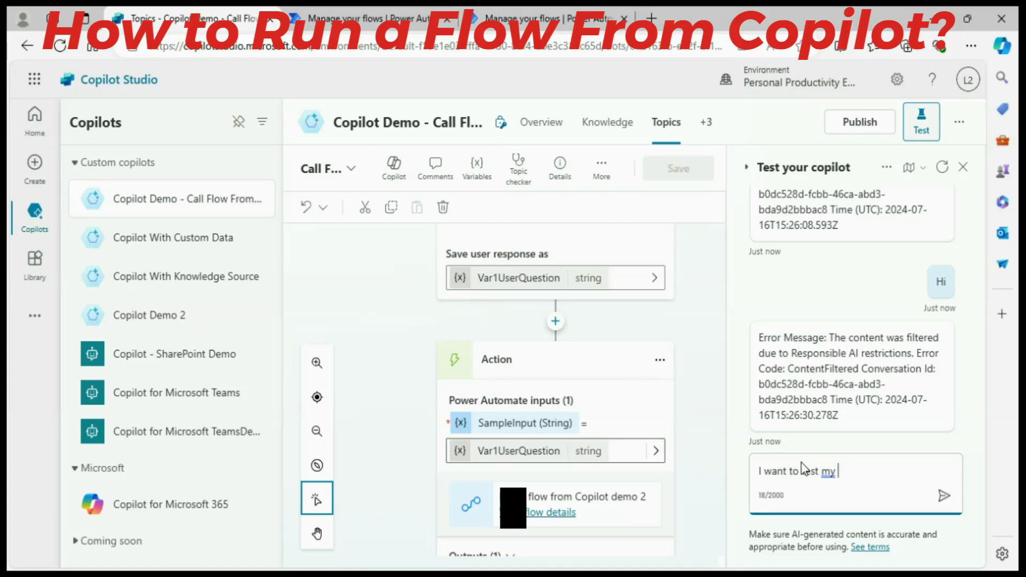
{"action": "type", "text": "copilot"}
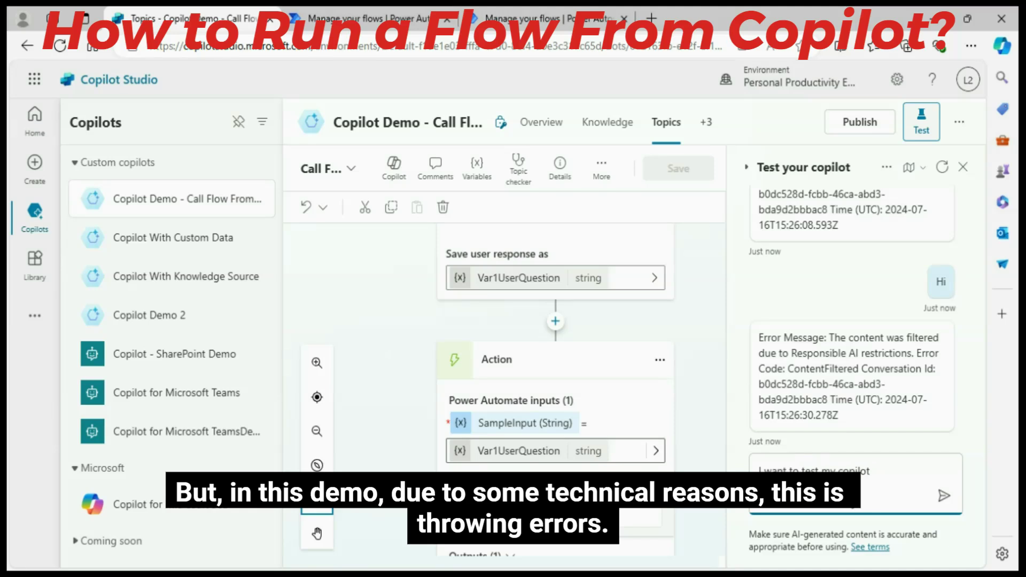
{"action": "type", "text": "."}
{"action": "left_click", "coordinate": [943, 496]}
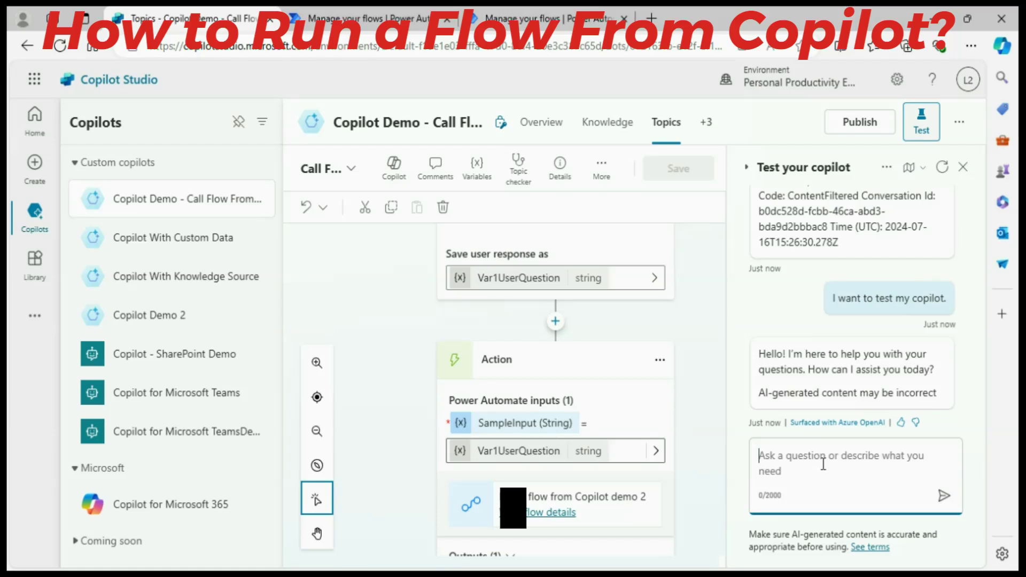
Write the test chat message "Help me to test this copilot which will call a flow from this copilot.".
{"action": "type", "text": "Help "}
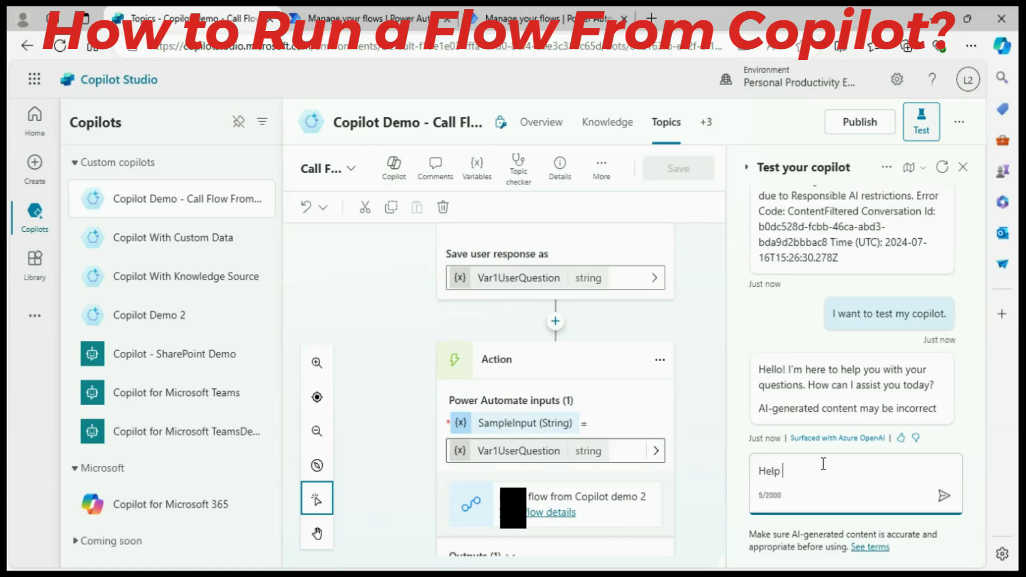
{"action": "type", "text": "me to test "}
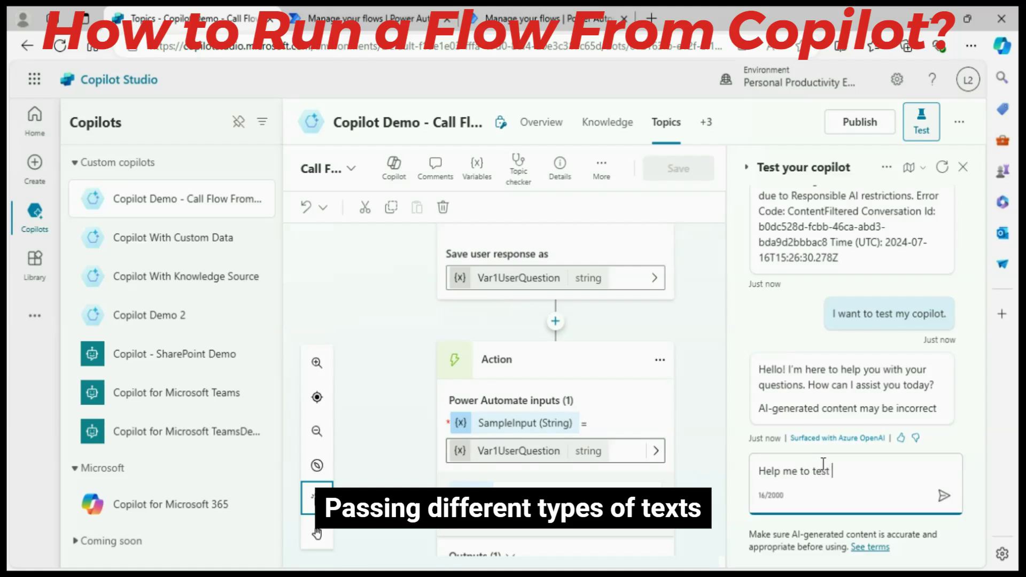
{"action": "type", "text": "this copilot "}
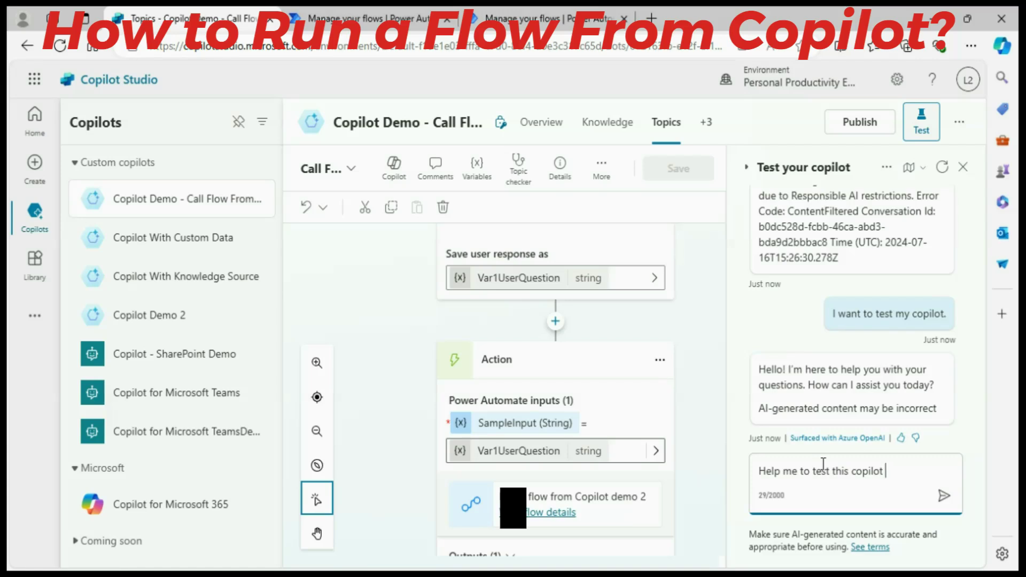
{"action": "type", "text": "which will a"}
{"action": "key", "text": "BackSpace"}
{"action": "type", "text": "call "}
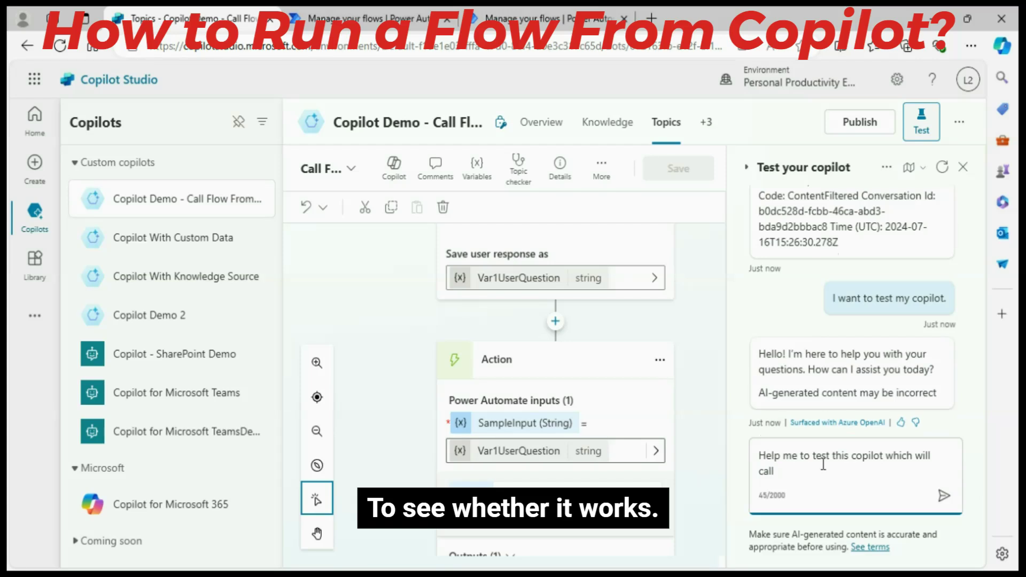
{"action": "type", "text": "a flow "}
{"action": "type", "text": "from "}
{"action": "type", "text": "thi"}
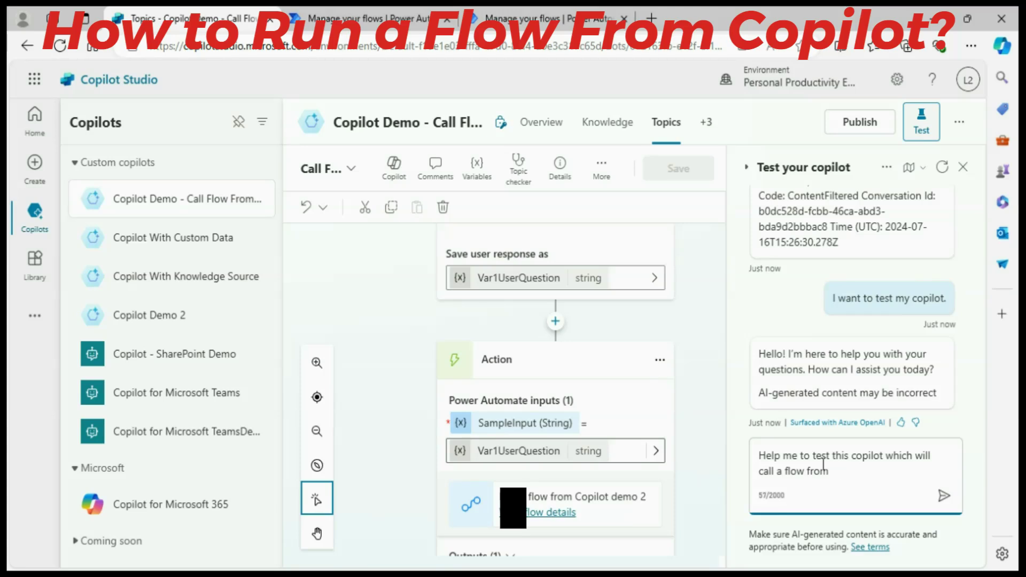
{"action": "type", "text": "s copilot."}
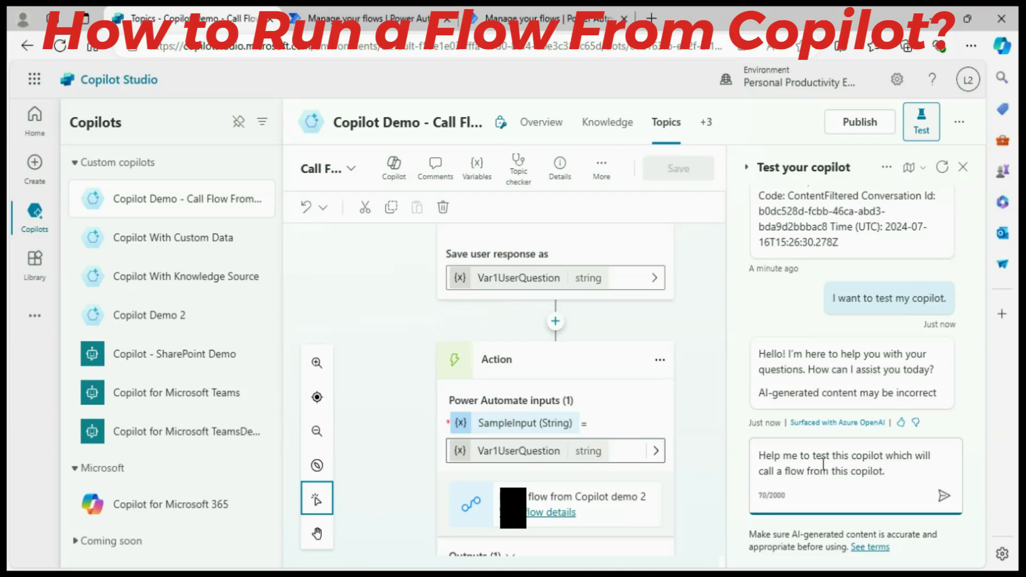
Copy the full text of the drafted test message and send it to the copilot.
{"action": "key", "text": "ctrl+a"}
{"action": "key", "text": "ctrl+c"}
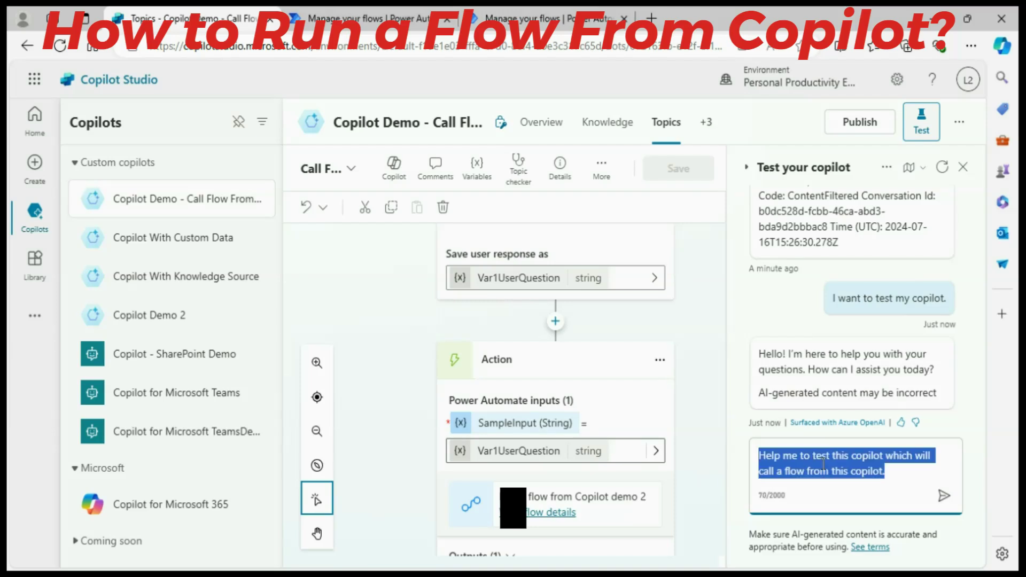
{"action": "left_click", "coordinate": [905, 474]}
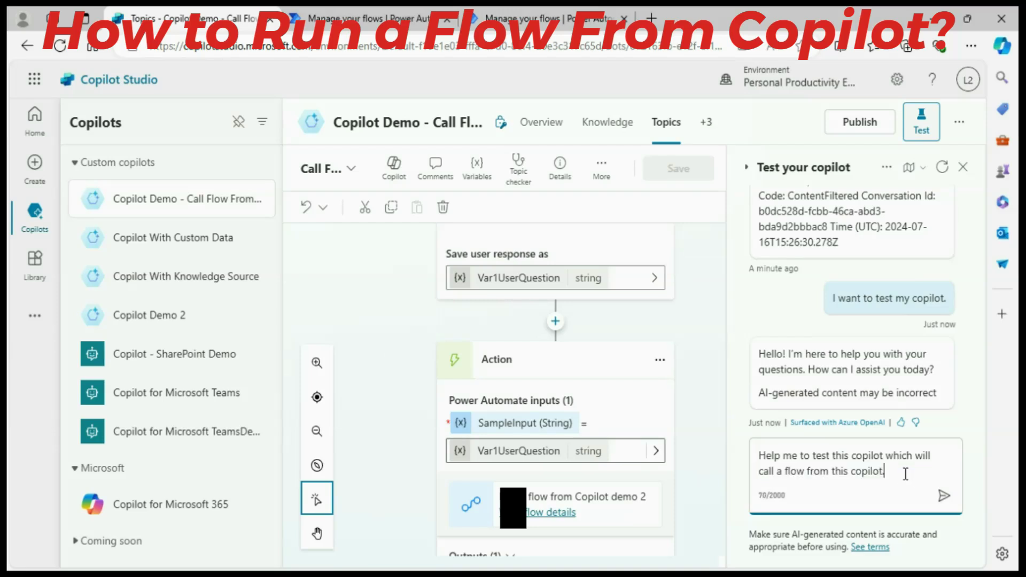
{"action": "left_click", "coordinate": [943, 495]}
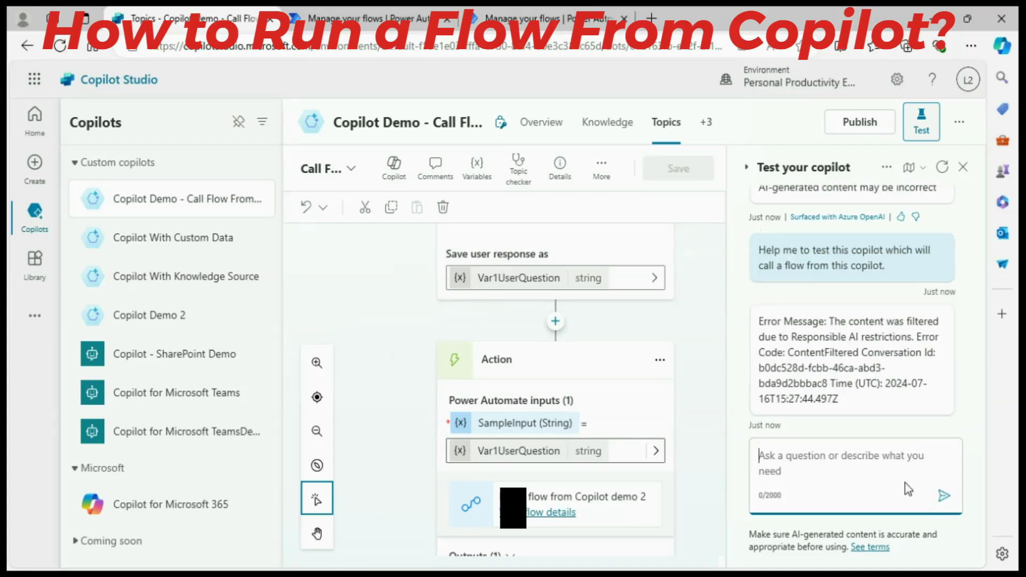
Reload the Copilot Studio page and send the copied test message in the fresh test chat.
{"action": "left_click", "coordinate": [552, 47]}
{"action": "key", "text": "Return"}
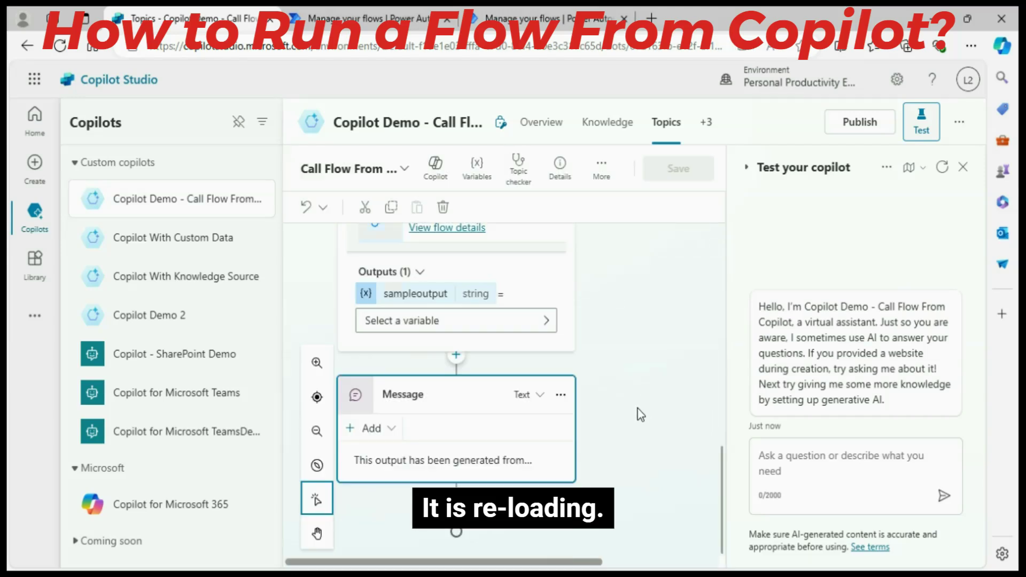
{"action": "left_click", "coordinate": [796, 456]}
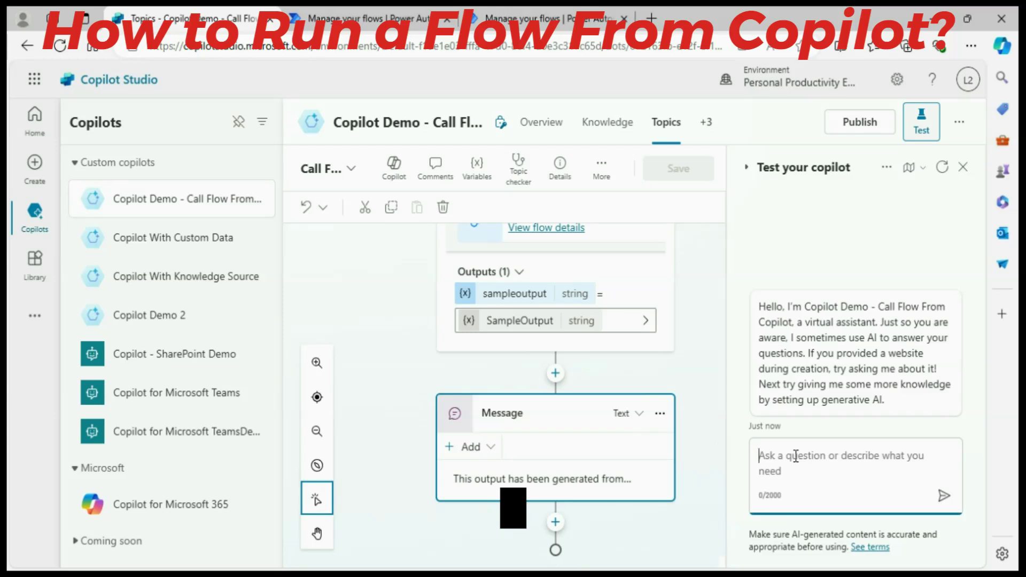
{"action": "key", "text": "ctrl+v"}
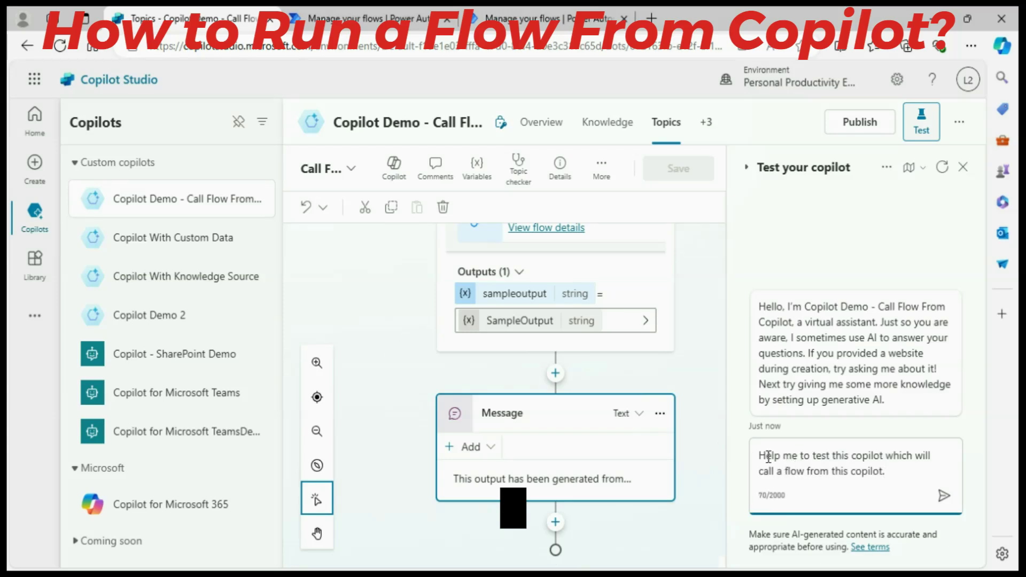
{"action": "left_click", "coordinate": [944, 496]}
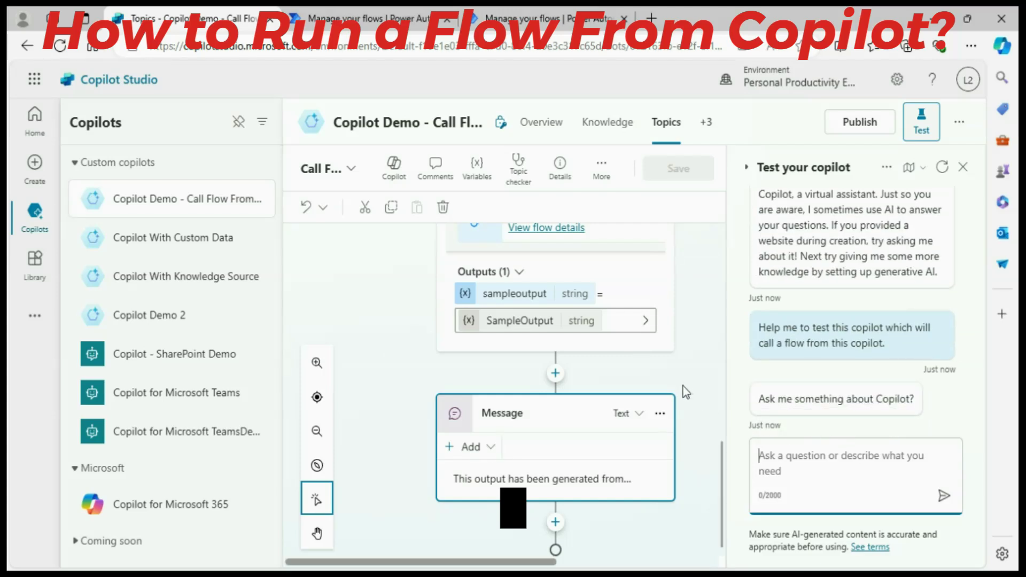
Answer the copilot's question "Ask me something about Copilot?" with the same copied text.
{"action": "left_click", "coordinate": [793, 463]}
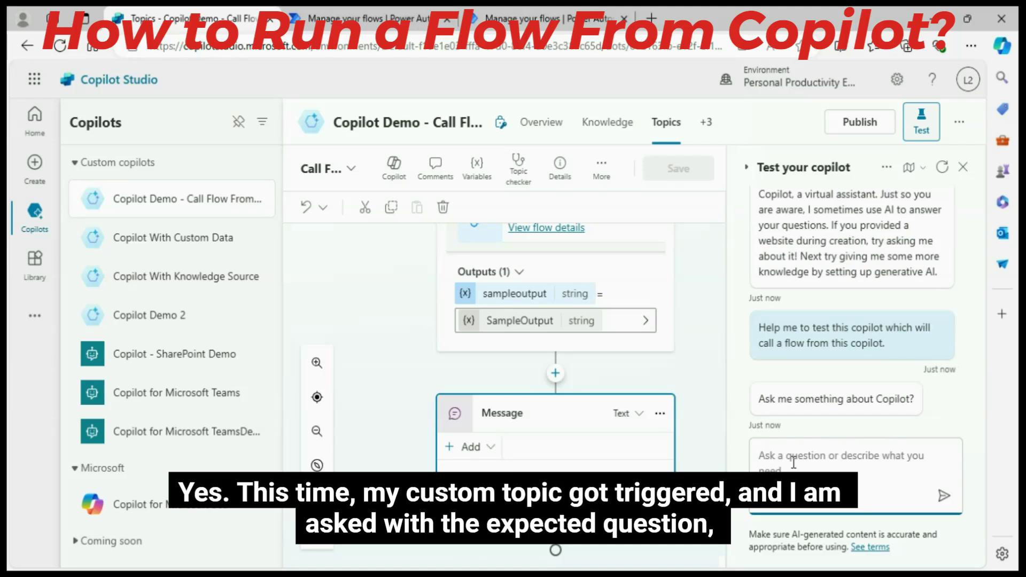
{"action": "key", "text": "ctrl+v"}
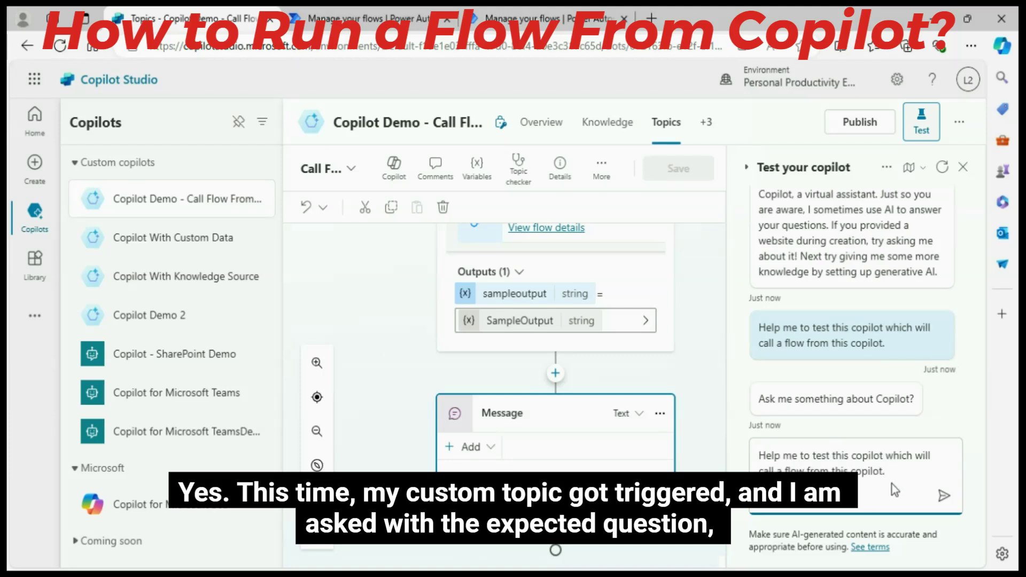
{"action": "left_click", "coordinate": [944, 501]}
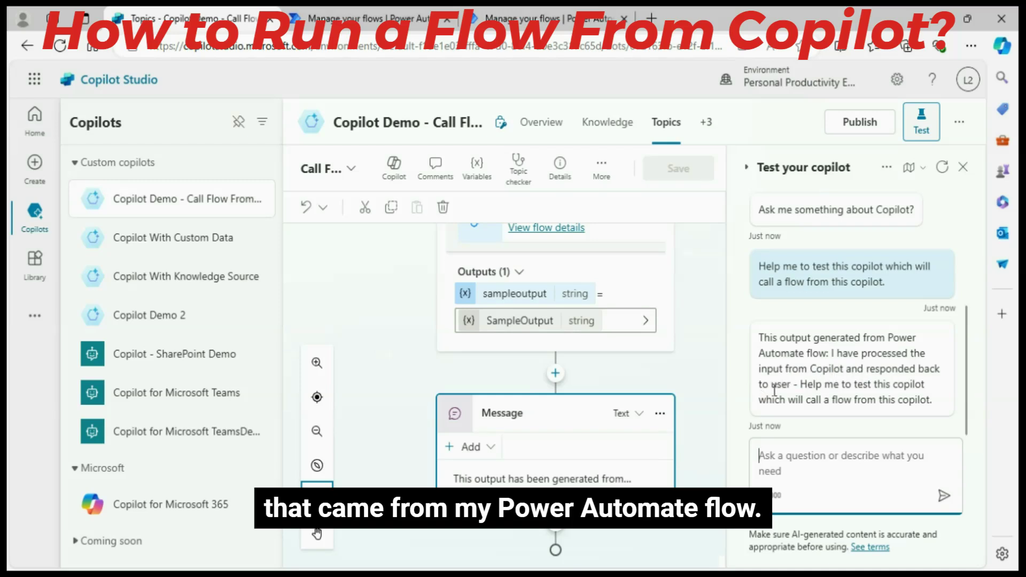
Open the topic behind the copilot's generated answer and examine its executed nodes down to the Message node.
{"action": "scroll", "coordinate": [638, 369], "scroll_direction": "up", "scroll_amount": 5}
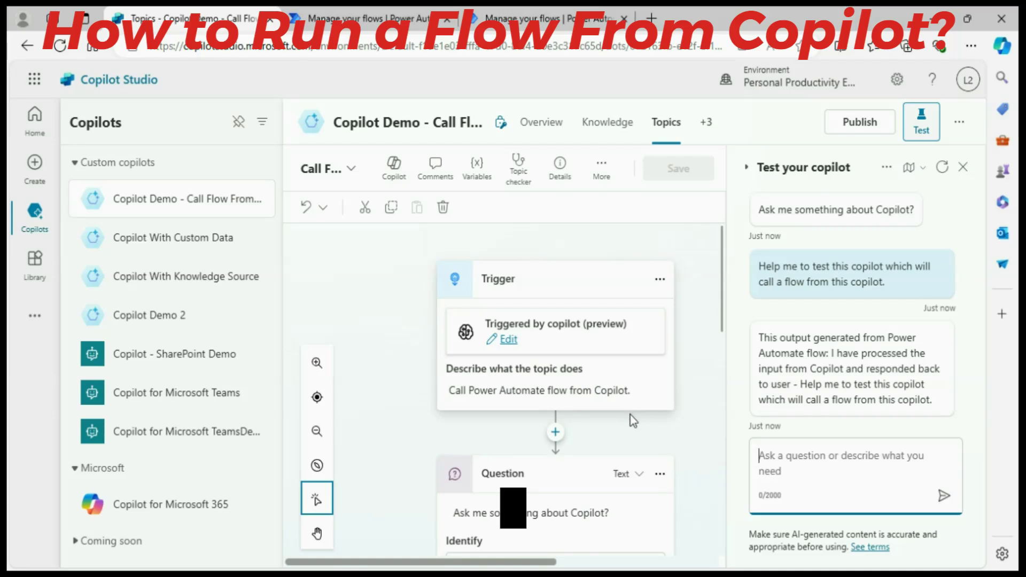
{"action": "scroll", "coordinate": [656, 425], "scroll_direction": "down", "scroll_amount": 8}
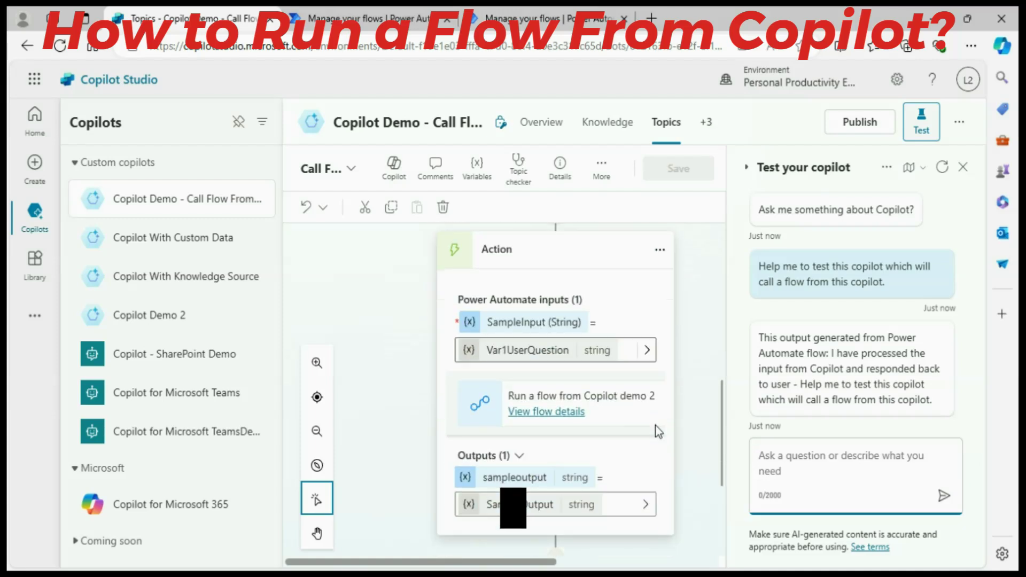
{"action": "scroll", "coordinate": [656, 426], "scroll_direction": "down", "scroll_amount": 4}
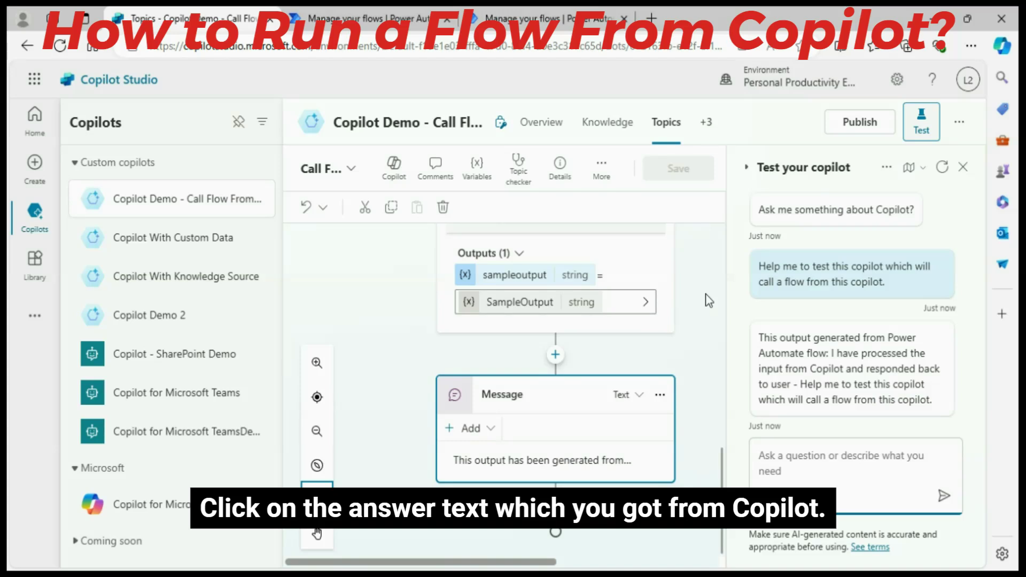
{"action": "double_click", "coordinate": [797, 369]}
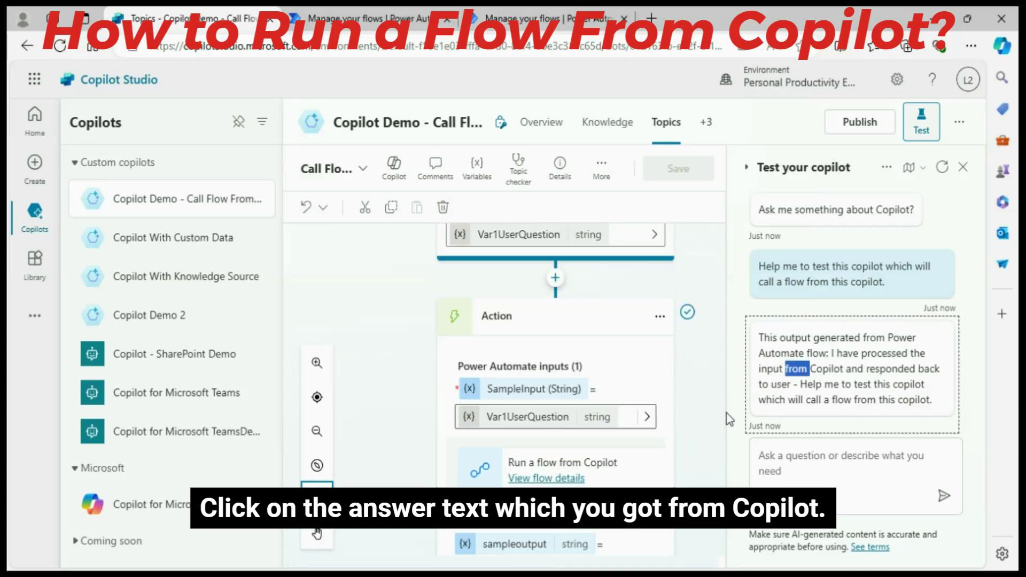
{"action": "scroll", "coordinate": [716, 419], "scroll_direction": "up", "scroll_amount": 4}
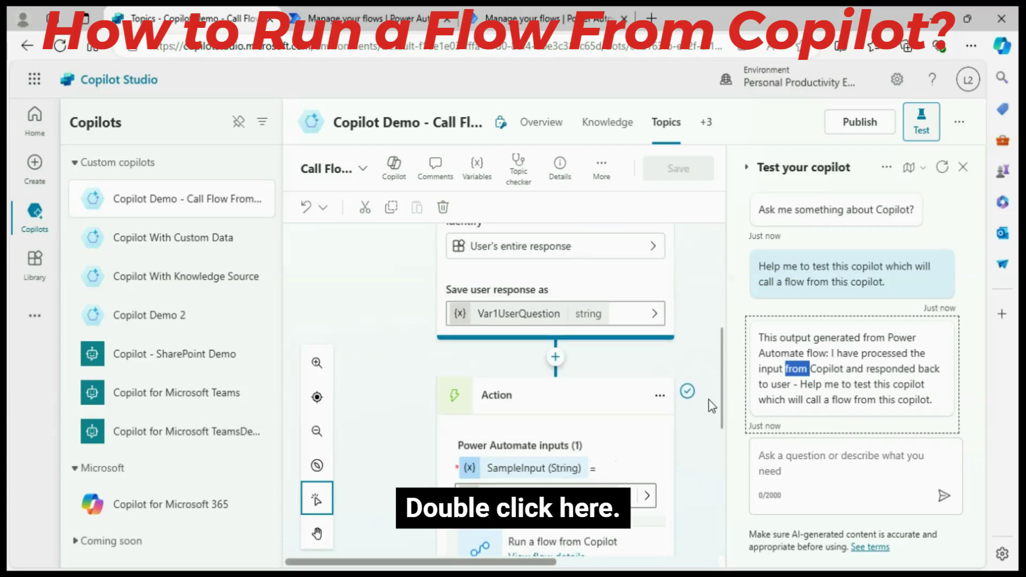
{"action": "scroll", "coordinate": [709, 400], "scroll_direction": "down", "scroll_amount": 6}
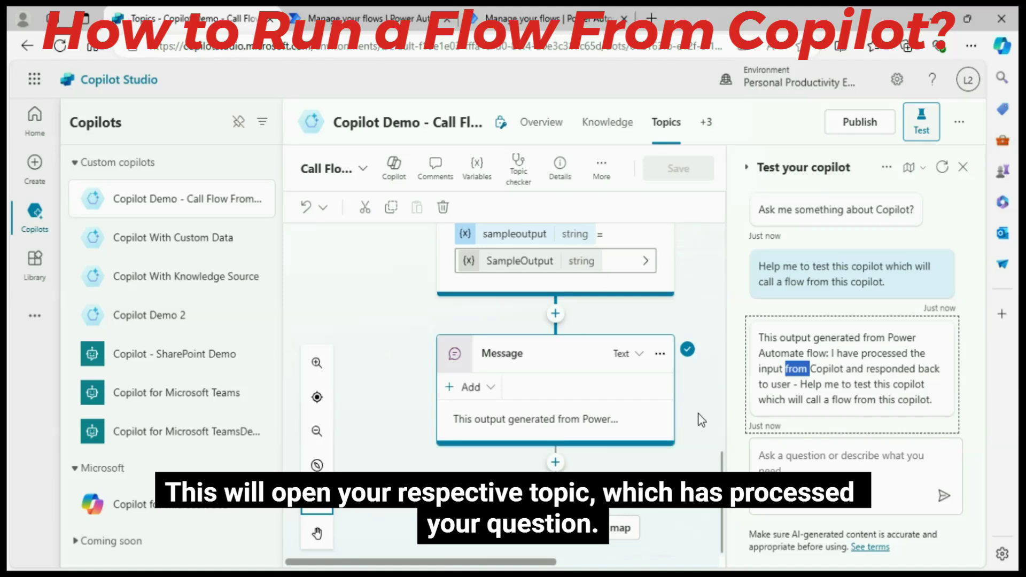
{"action": "scroll", "coordinate": [701, 420], "scroll_direction": "down", "scroll_amount": 1}
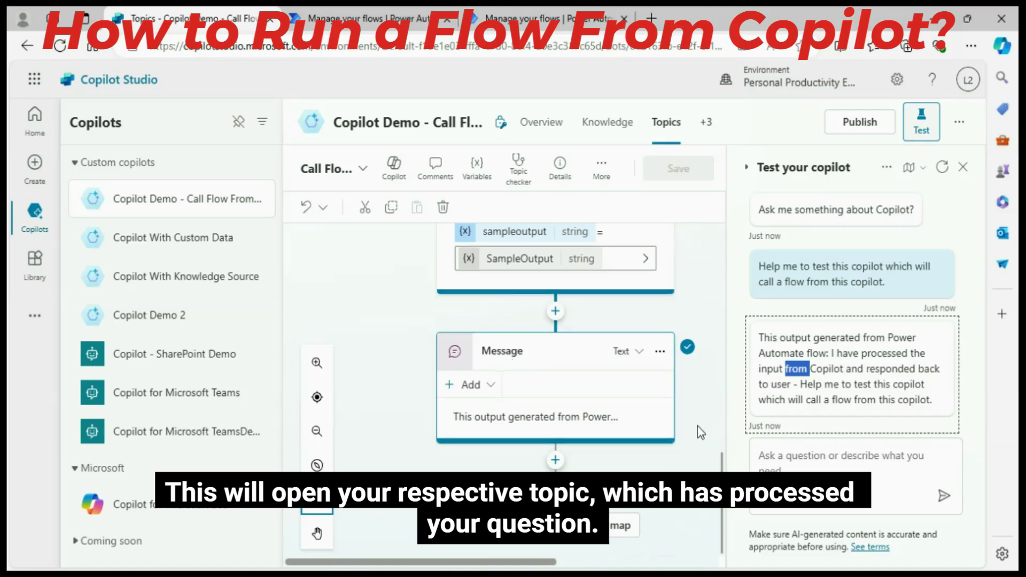
Switch to Power Automate and open the run history of the flow "Run a flow from Copilot demo 2".
{"action": "left_click", "coordinate": [420, 24]}
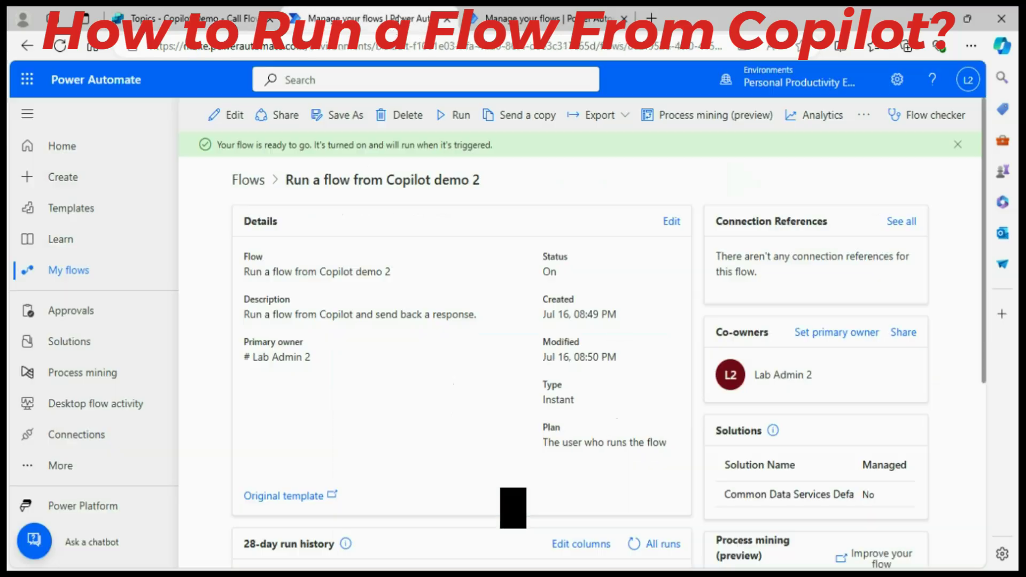
{"action": "left_click", "coordinate": [83, 273]}
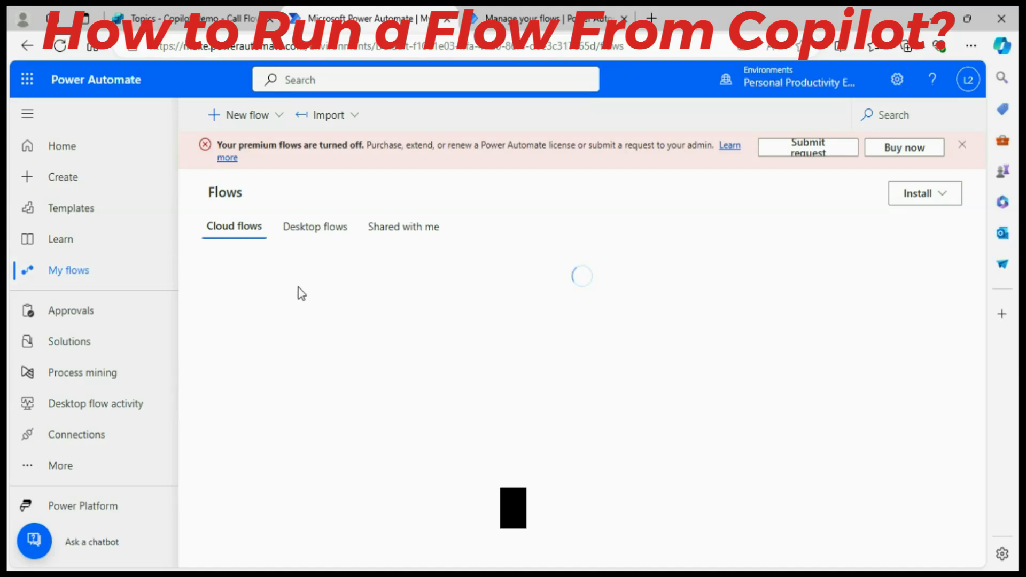
{"action": "left_click", "coordinate": [641, 332]}
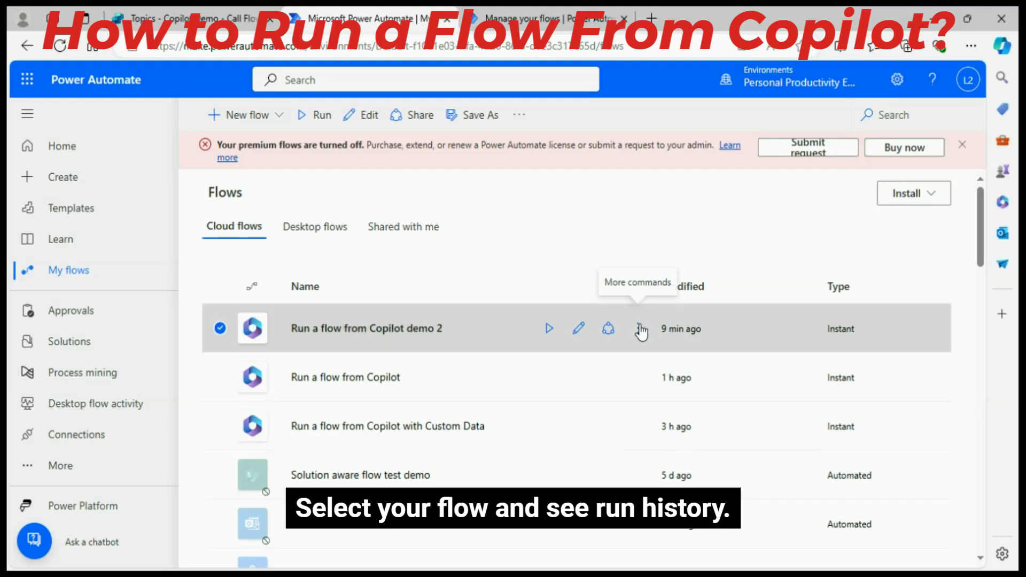
{"action": "left_click", "coordinate": [640, 332]}
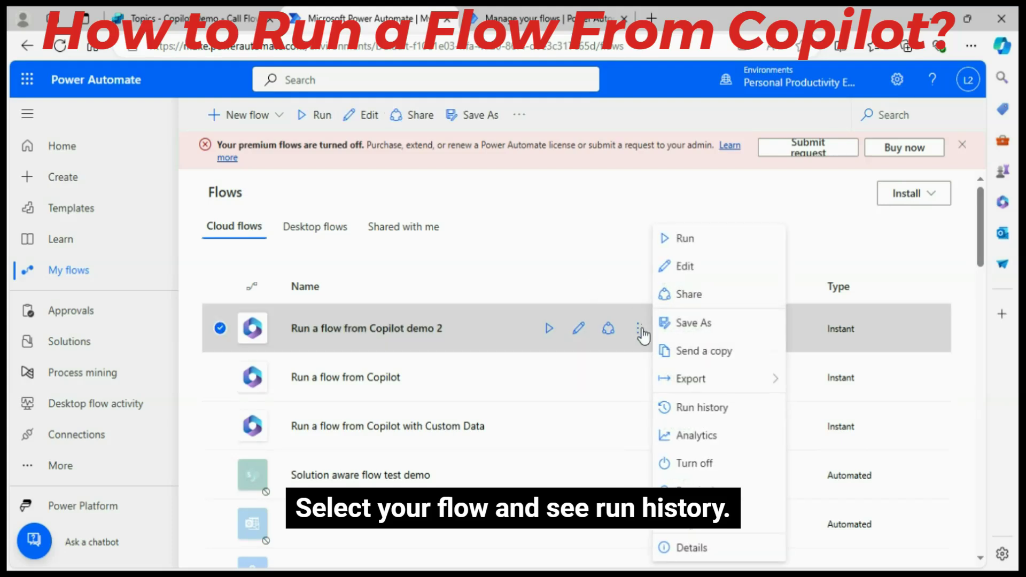
{"action": "left_click", "coordinate": [703, 408]}
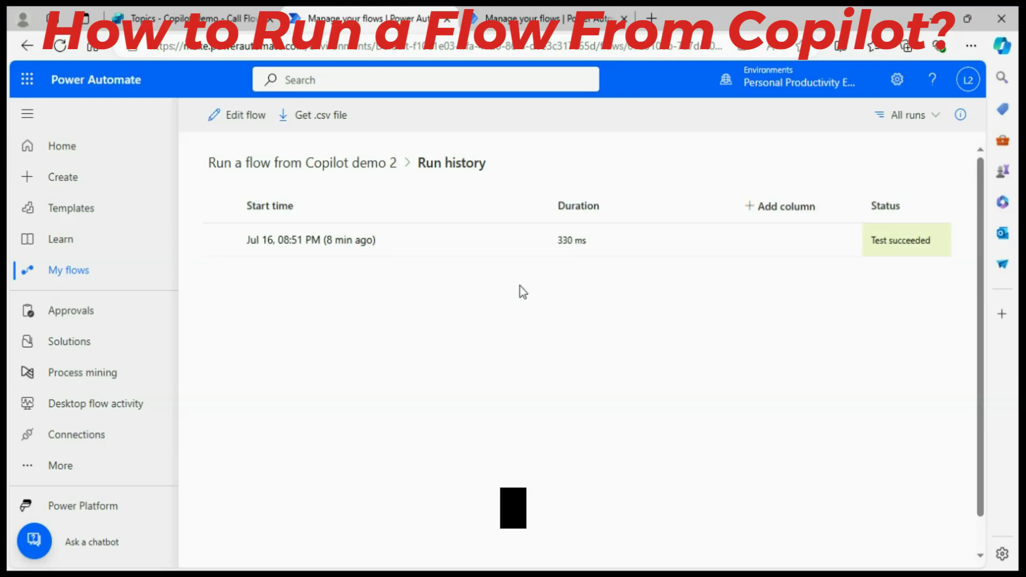
Open the run history of the flow "Run a flow from Copilot" and its latest run from Jul 16, 08:58 PM.
{"action": "left_click", "coordinate": [72, 277]}
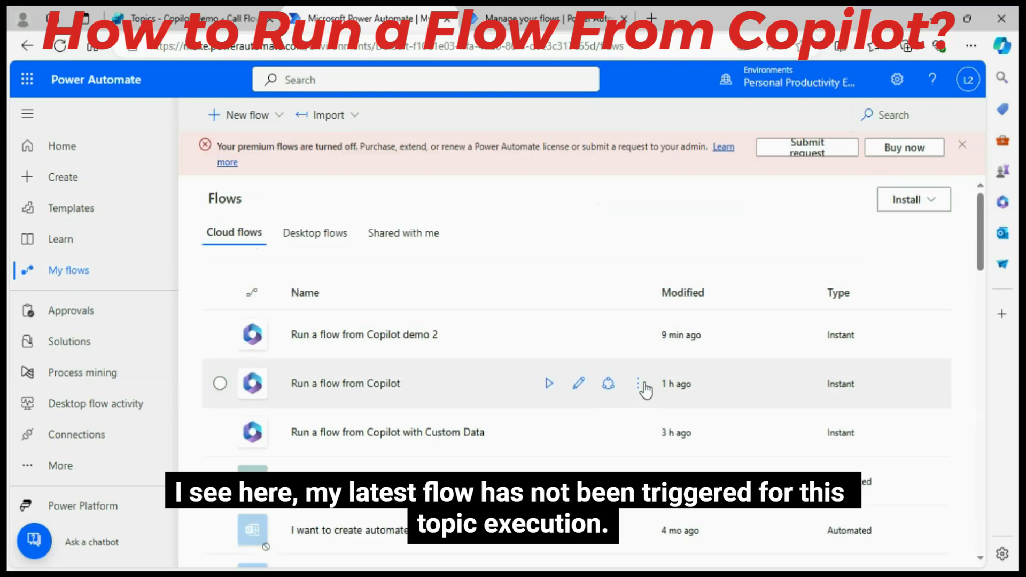
{"action": "left_click", "coordinate": [638, 386]}
{"action": "left_click", "coordinate": [638, 388]}
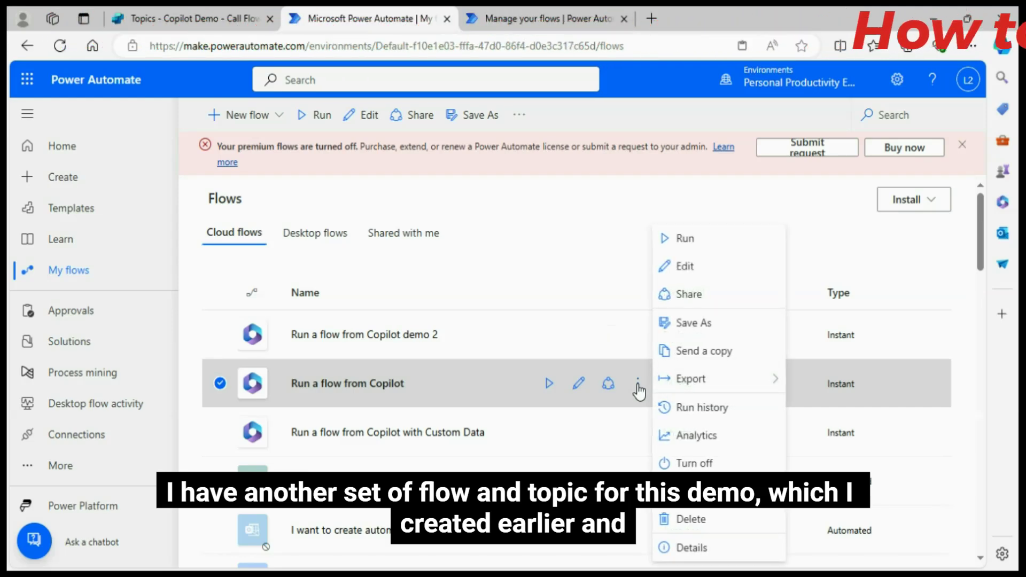
{"action": "left_click", "coordinate": [703, 408]}
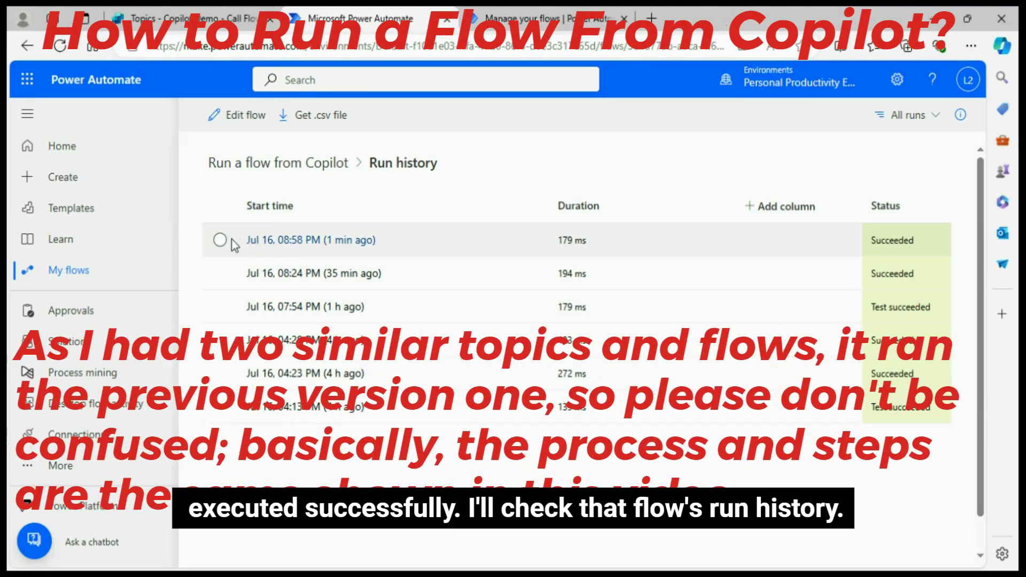
{"action": "left_click", "coordinate": [336, 241]}
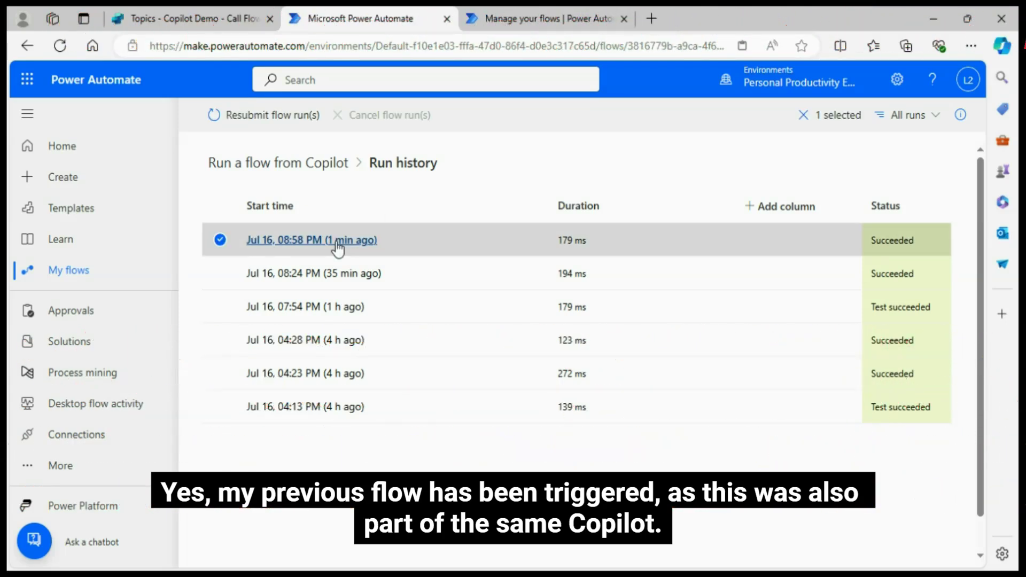